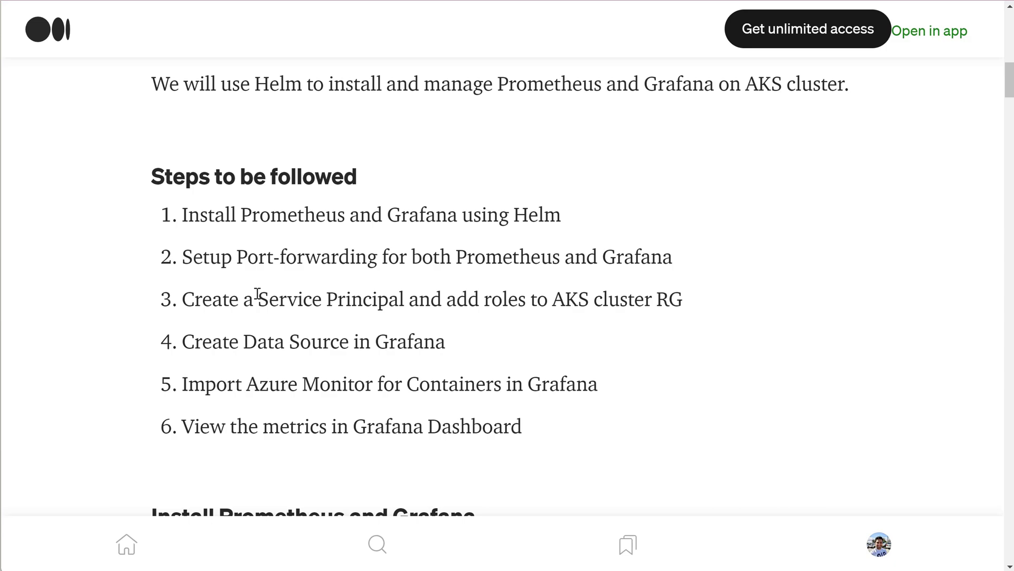
# Step: Scroll the Medium article past 'Steps to be followed' to the Helm install commands
pyautogui.scroll(-3, 132, 259)
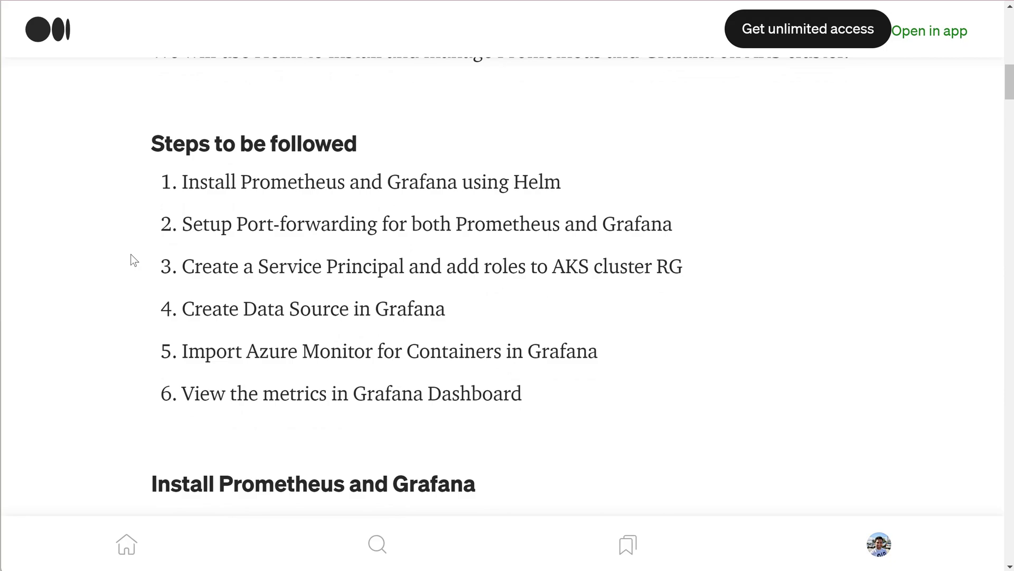
pyautogui.scroll(-6, 134, 259)
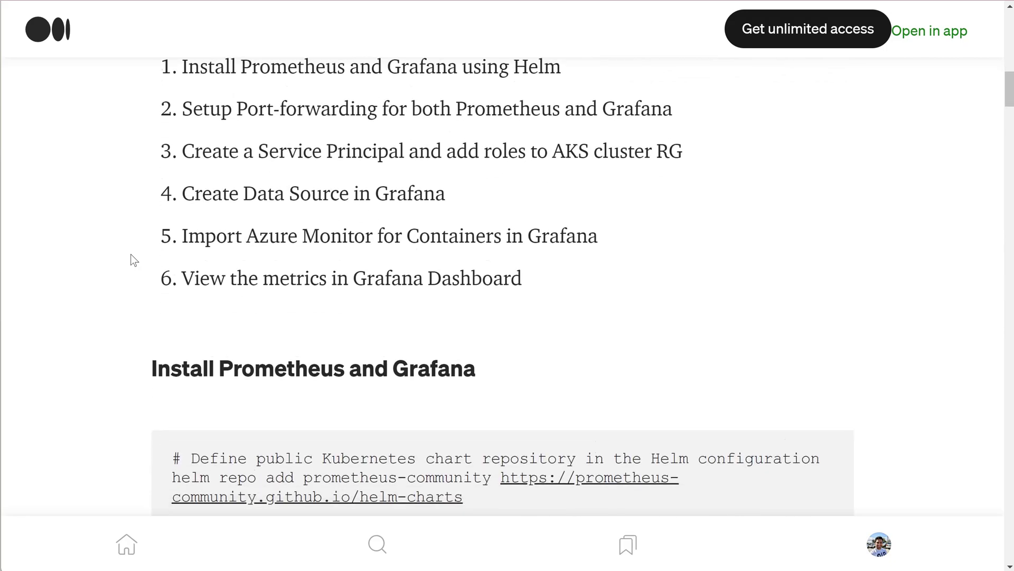
pyautogui.scroll(-18, 134, 259)
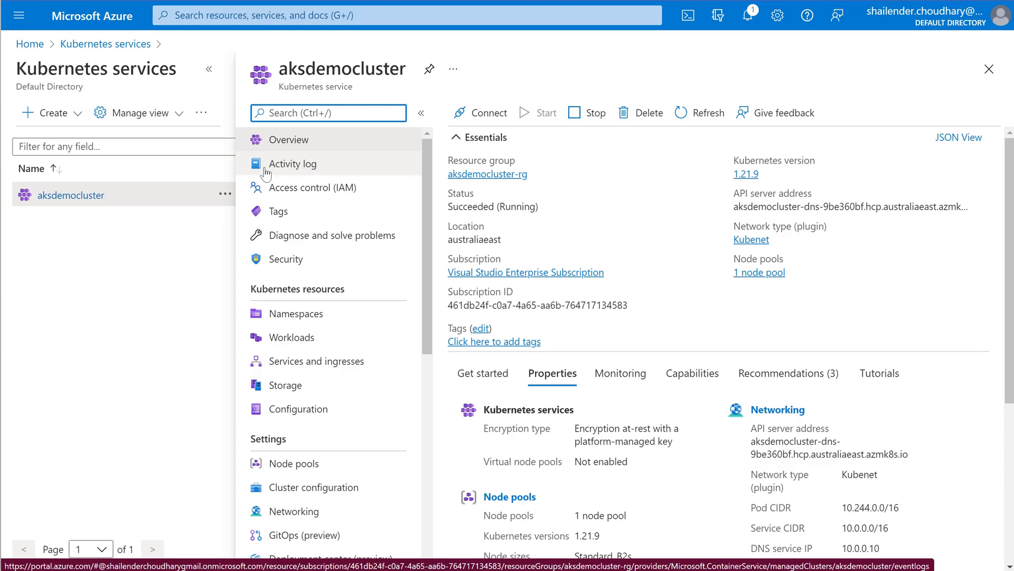
# Step: Switch from the aksdemocluster overview in the Azure portal to Windows PowerShell
pyautogui.hotkey('alt', 'Tab')
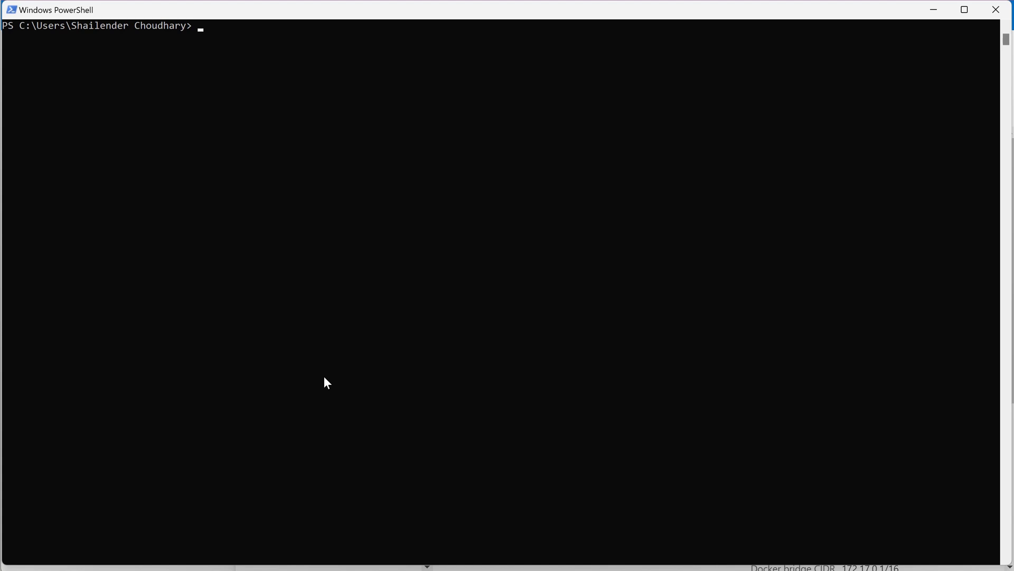
# Step: Run 'kubectl.exe get no' to list the cluster's single Ready v1.21.9 node
pyautogui.write('kubectl.exe get no')
pyautogui.press('Return')
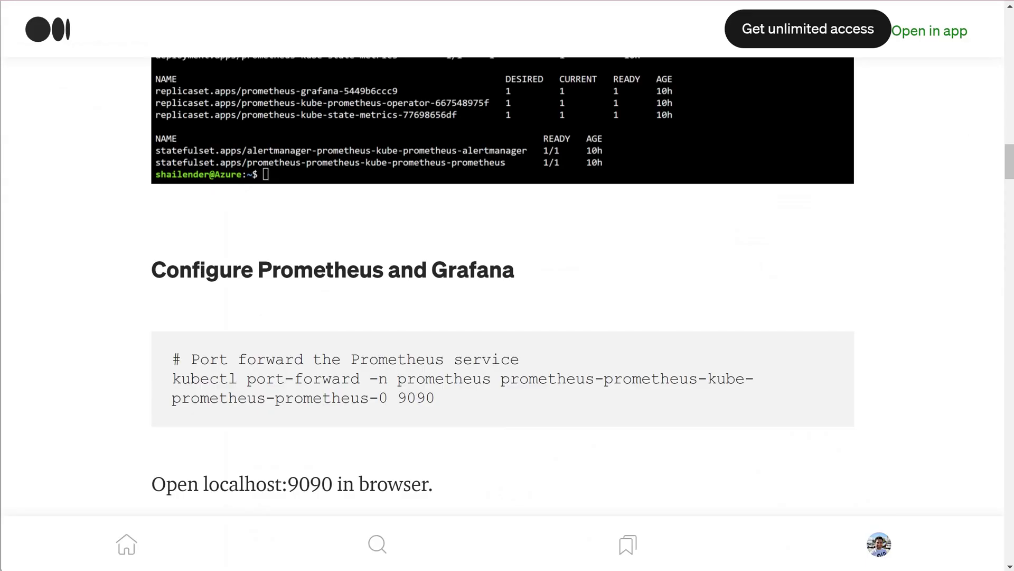
# Step: Copy the 'helm repo add prometheus-community' line from the article's install section
pyautogui.scroll(9, 347, 232)
pyautogui.scroll(20, 347, 233)
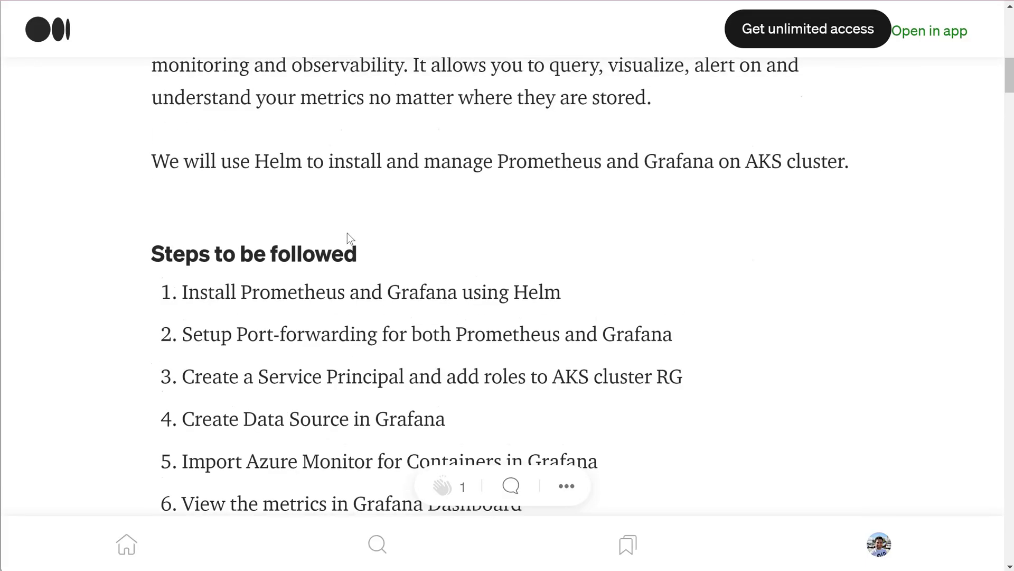
pyautogui.scroll(-8, 347, 233)
pyautogui.scroll(-8, 347, 233)
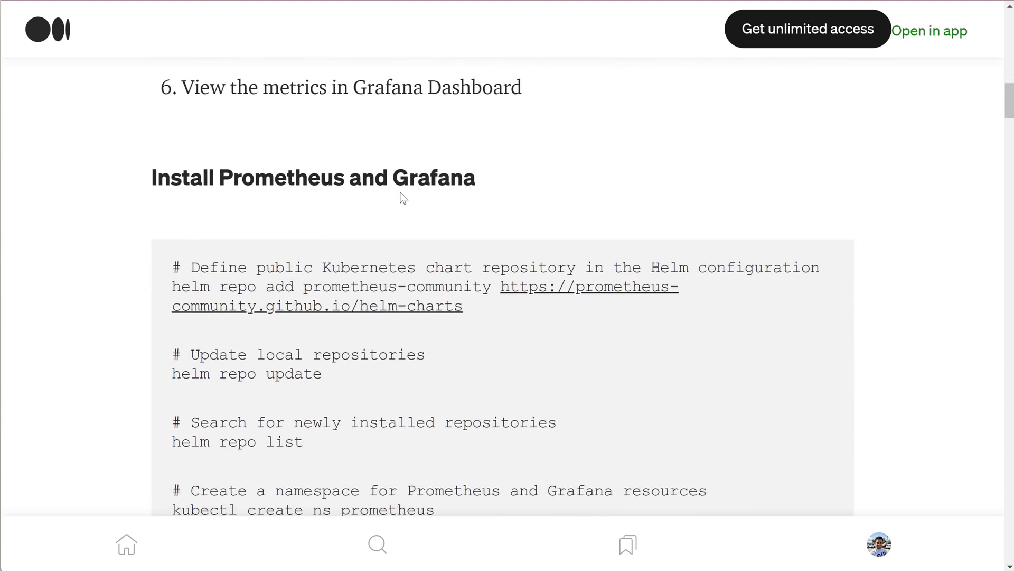
pyautogui.moveTo(174, 288)
pyautogui.mouseDown()
pyautogui.moveTo(493, 288)
pyautogui.moveTo(166, 291)
pyautogui.mouseUp()
pyautogui.hotkey('ctrl', 'c')
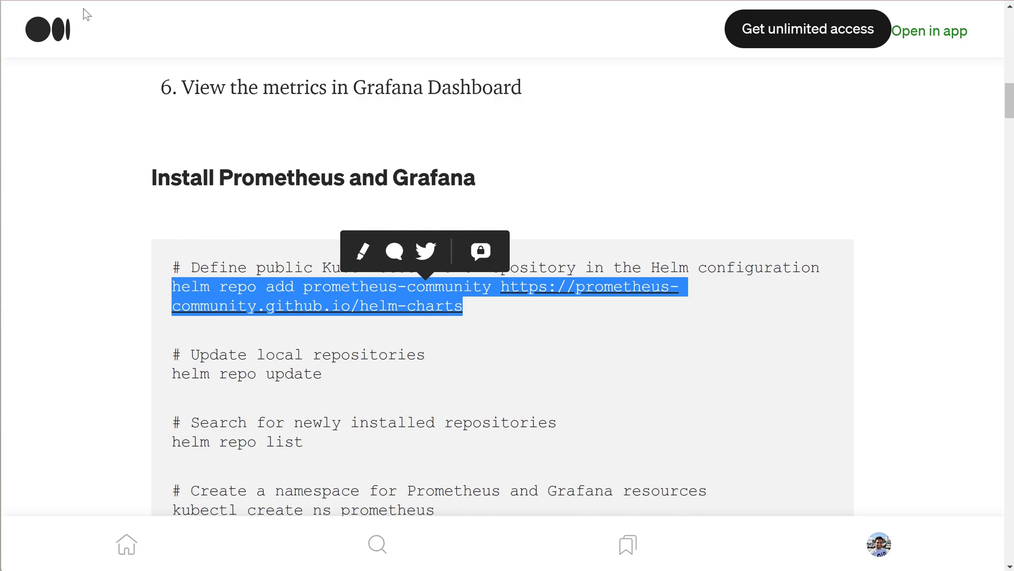
pyautogui.hotkey('alt', 'Tab')
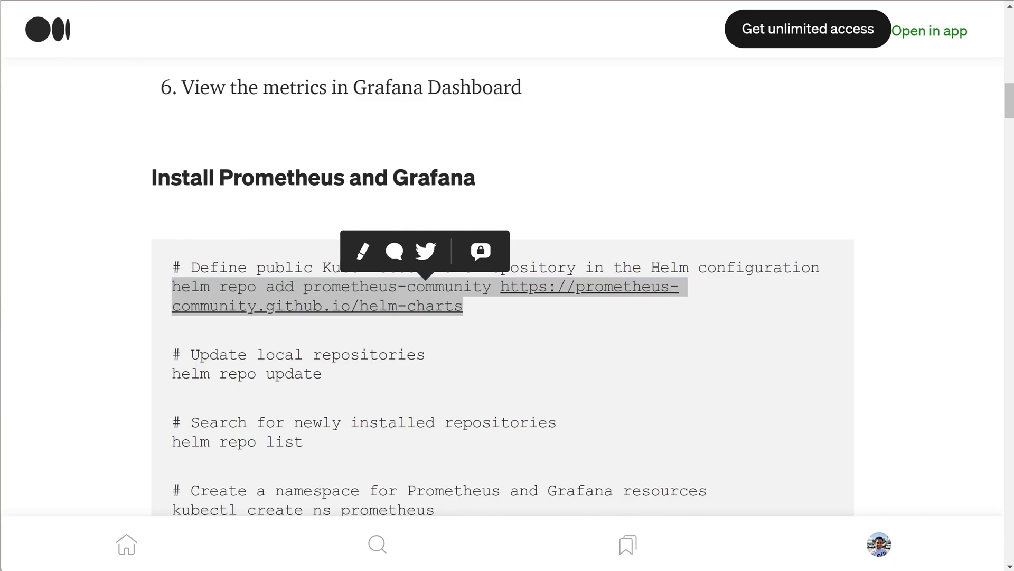
# Step: Add the prometheus-community Helm repository and run 'helm repo update'
pyautogui.hotkey('ctrl', 'v')
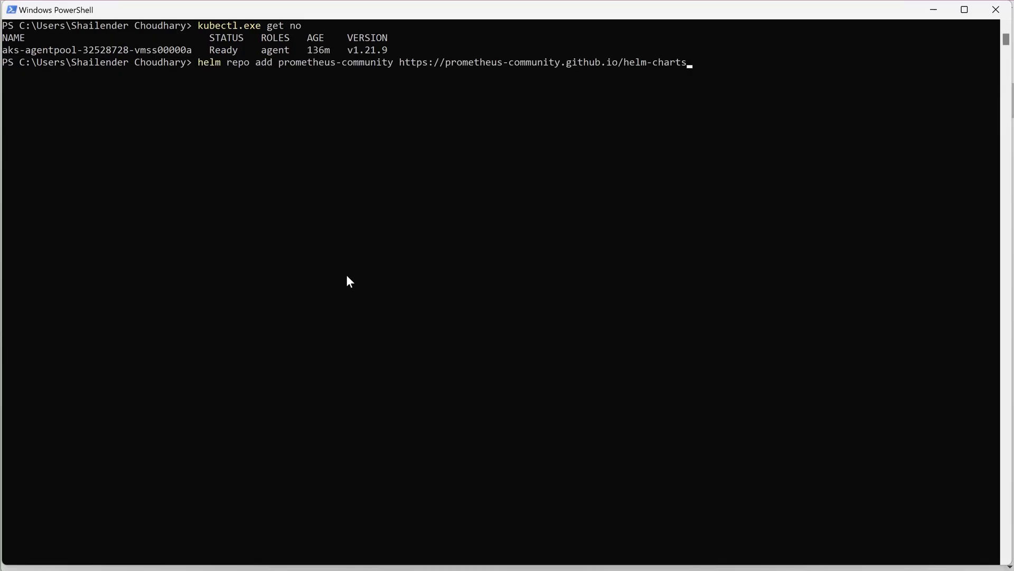
pyautogui.press('Return')
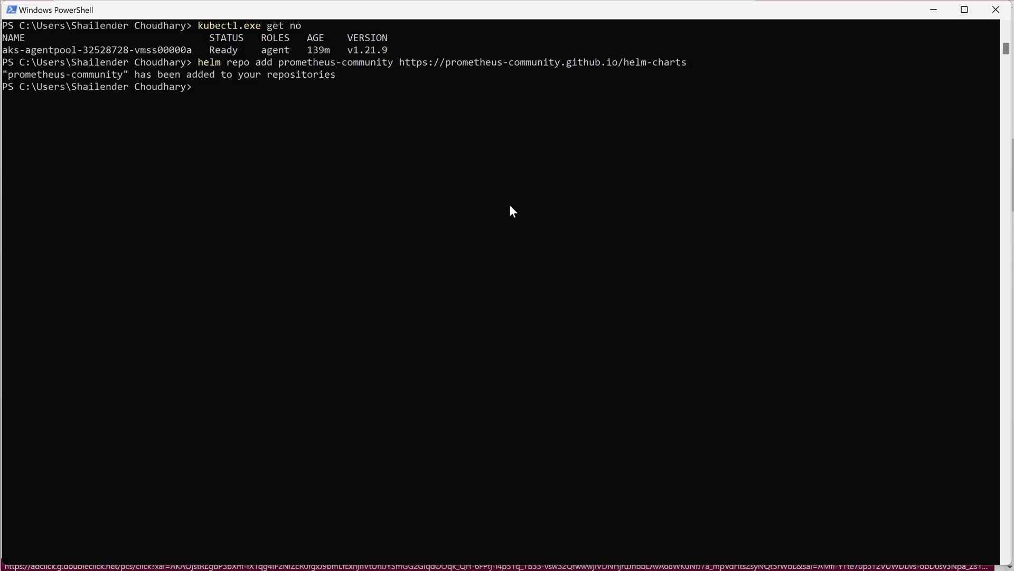
pyautogui.tripleClick(188, 372)
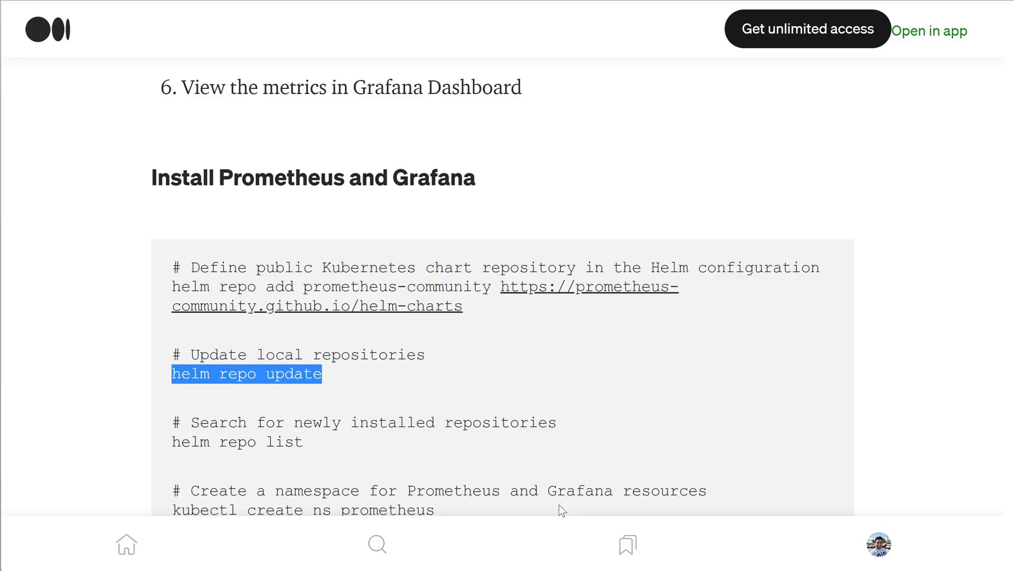
pyautogui.hotkey('alt', 'Tab')
pyautogui.write('helm repo update')
pyautogui.press('Return')
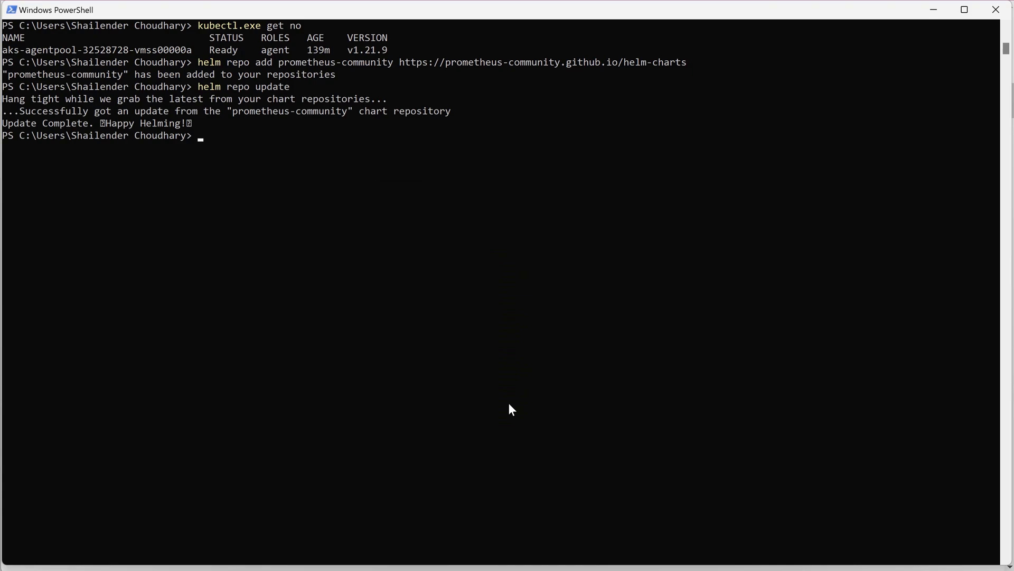
# Step: Run 'helm repo list' and confirm prometheus-community is listed
pyautogui.hotkey('alt', 'Tab')
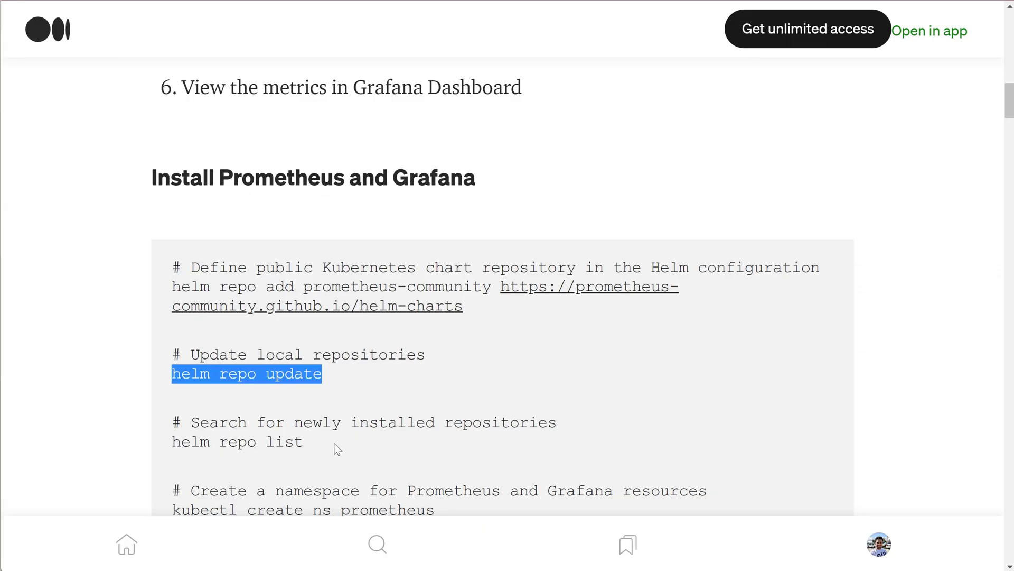
pyautogui.moveTo(315, 442); pyautogui.dragTo(173, 444)
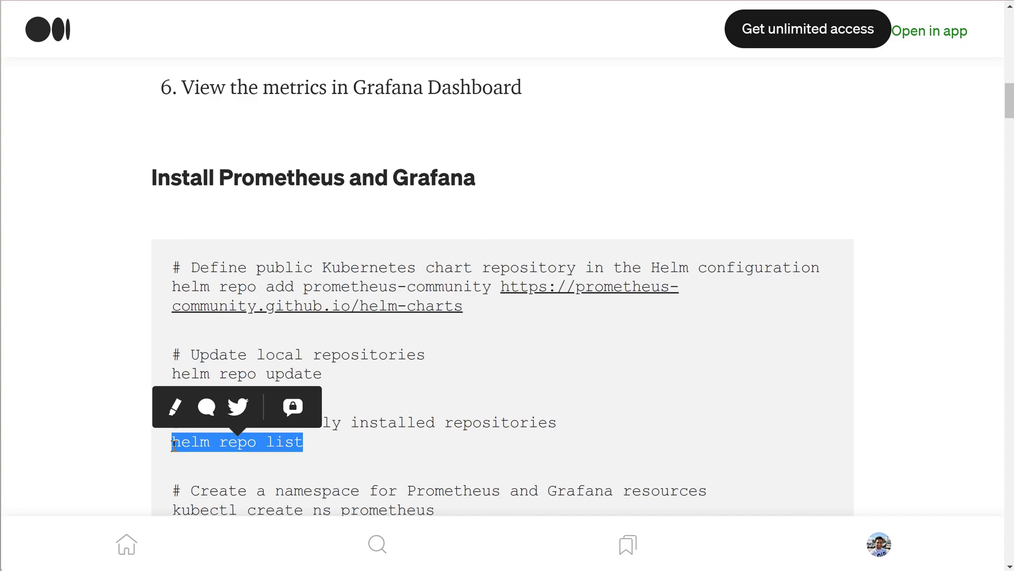
pyautogui.hotkey('ctrl', 'c')
pyautogui.hotkey('alt', 'Tab')
pyautogui.rightClick(346, 325)
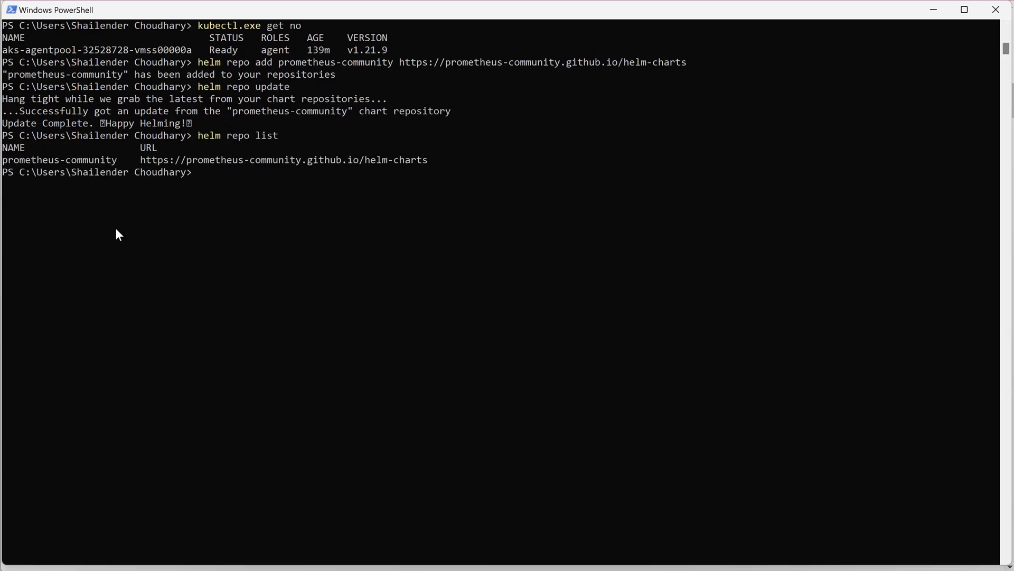
pyautogui.moveTo(118, 159); pyautogui.dragTo(4, 161)
pyautogui.click(160, 232)
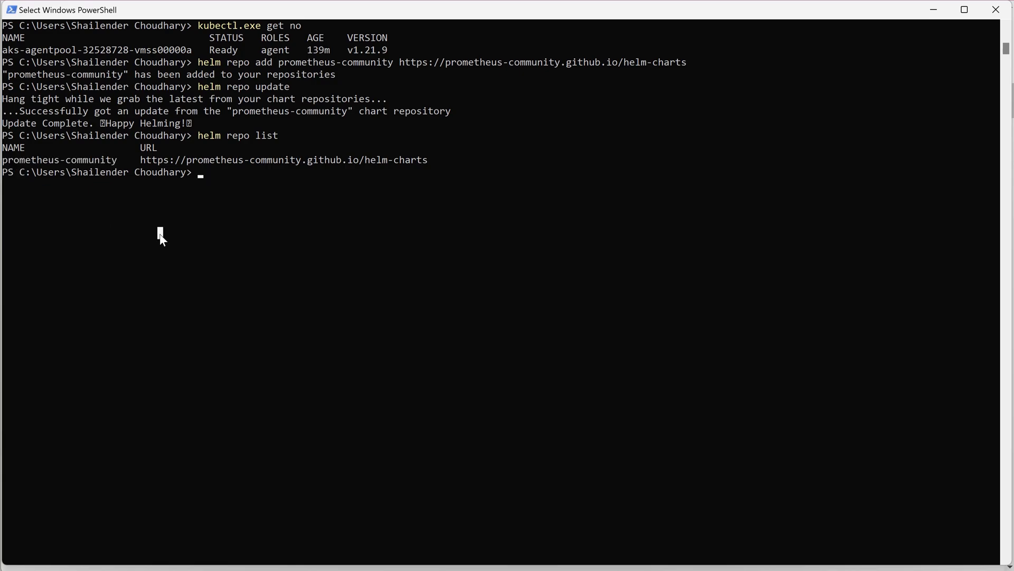
pyautogui.hotkey('alt', 'Tab')
pyautogui.scroll(-3, 248, 281)
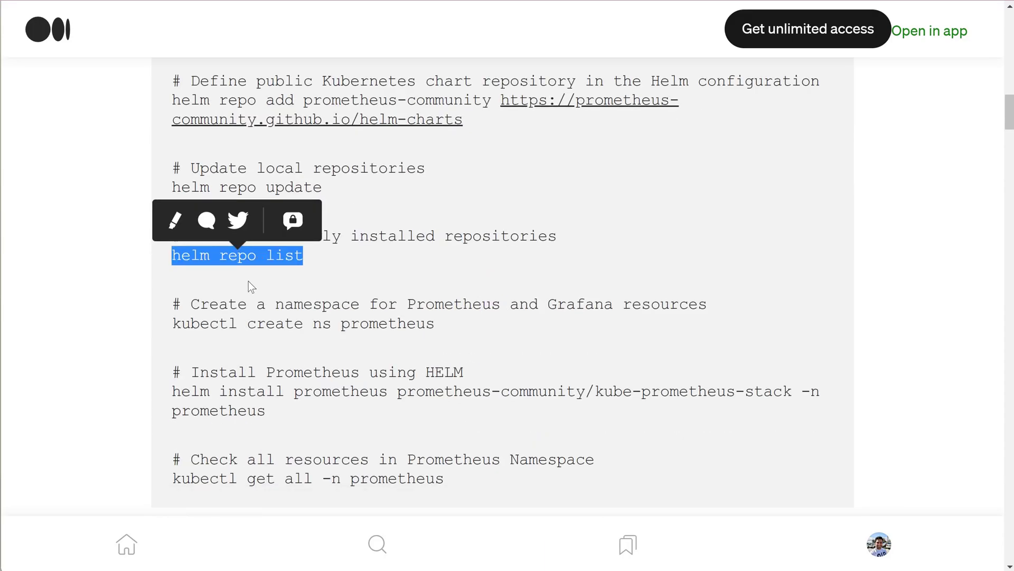
# Step: Create the prometheus namespace with 'kubectl create ns prometheus'
pyautogui.click(291, 324)
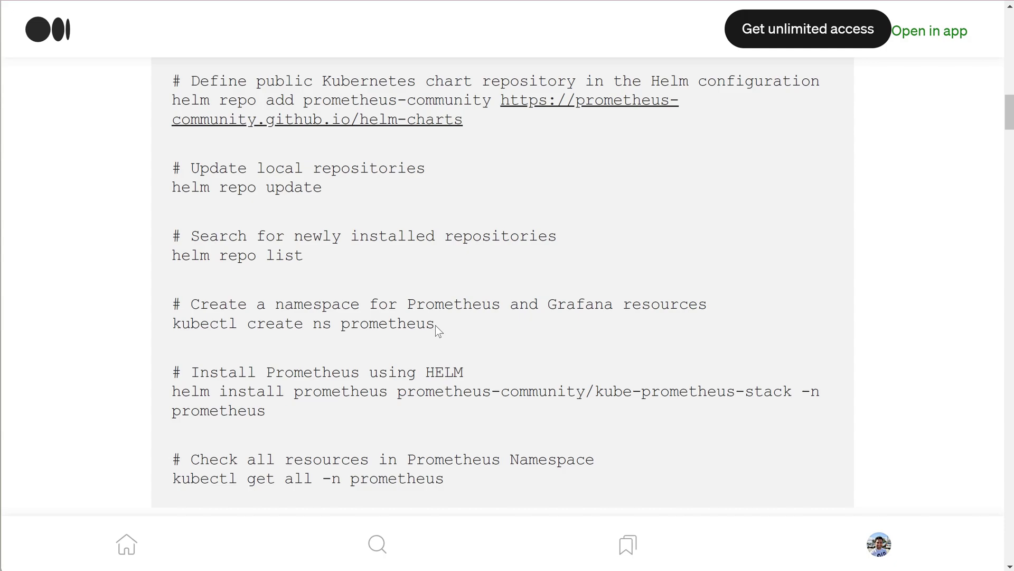
pyautogui.moveTo(436, 325); pyautogui.dragTo(171, 324)
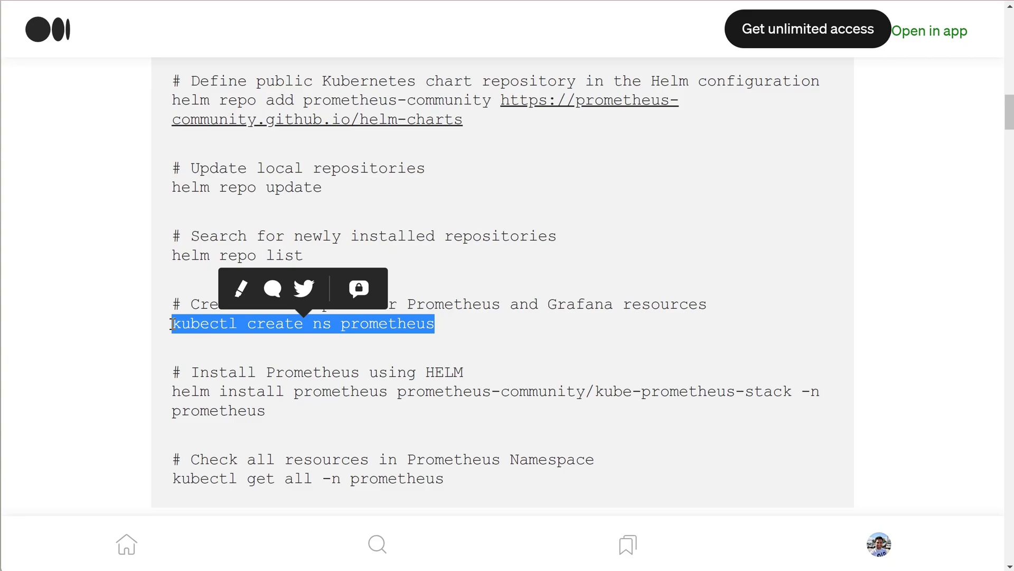
pyautogui.hotkey('alt', 'Tab')
pyautogui.press('Escape')
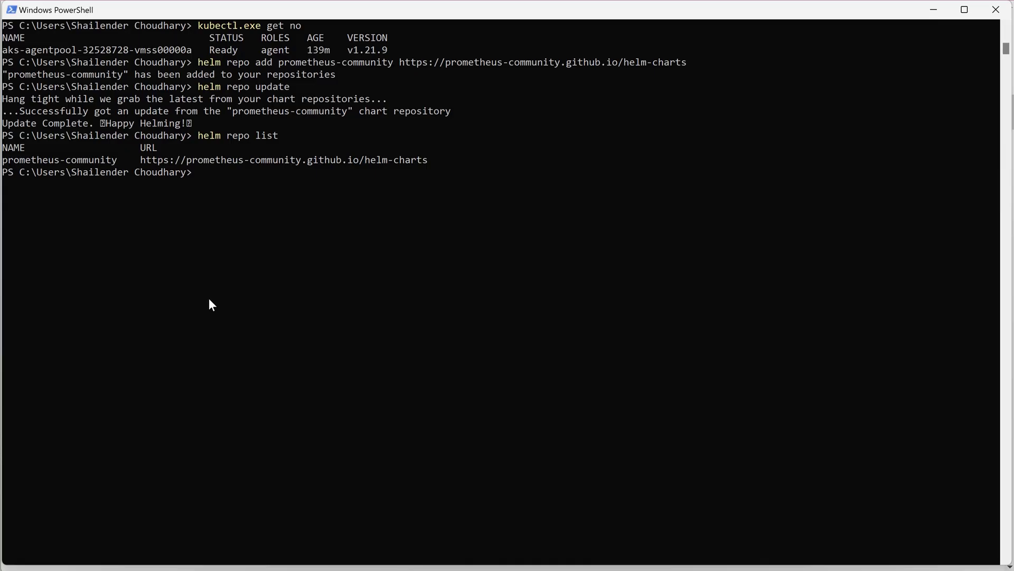
pyautogui.hotkey('alt', 'Tab')
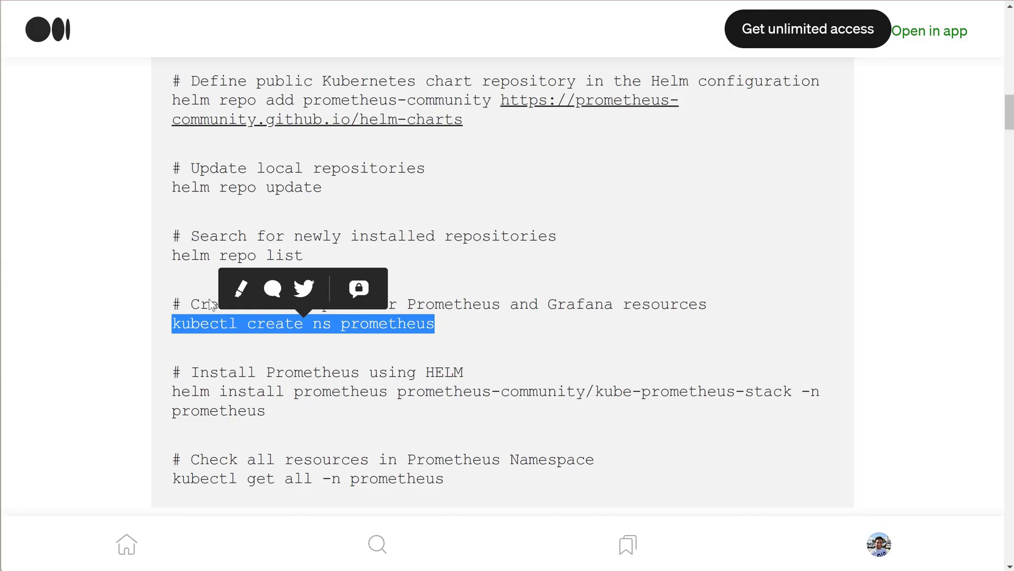
pyautogui.hotkey('alt', 'Tab')
pyautogui.hotkey('ctrl', 'v')
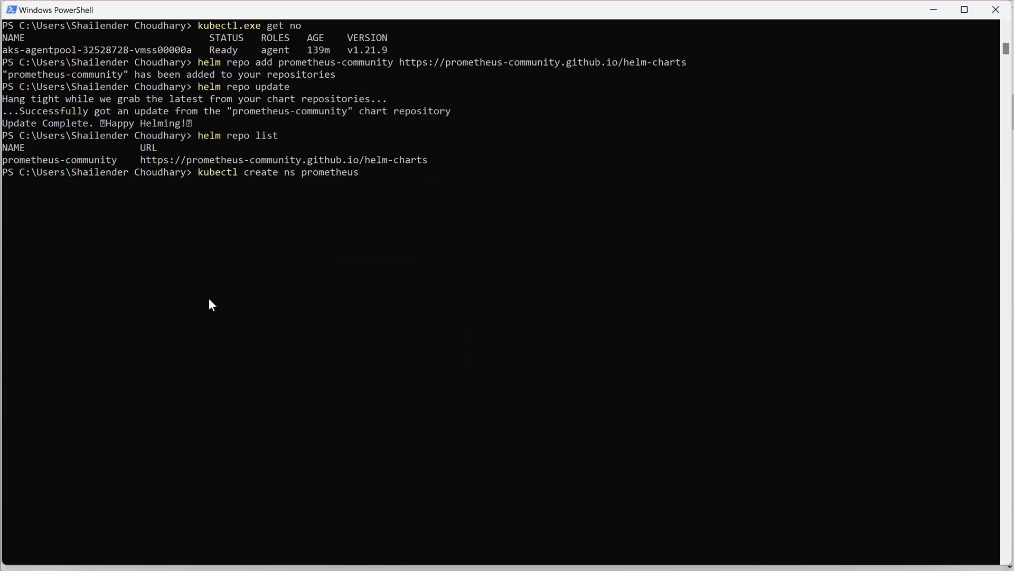
pyautogui.press('Return')
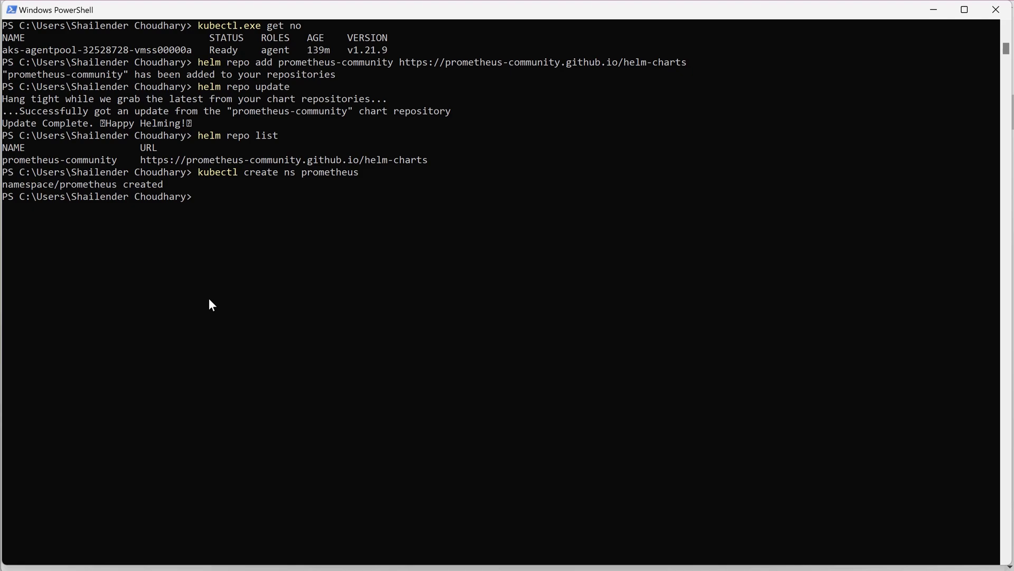
# Step: Run 'kubectl get ns' to confirm the prometheus namespace is Active
pyautogui.write('kubec')
pyautogui.press('Tab')
pyautogui.write('get ns')
pyautogui.press('Return')
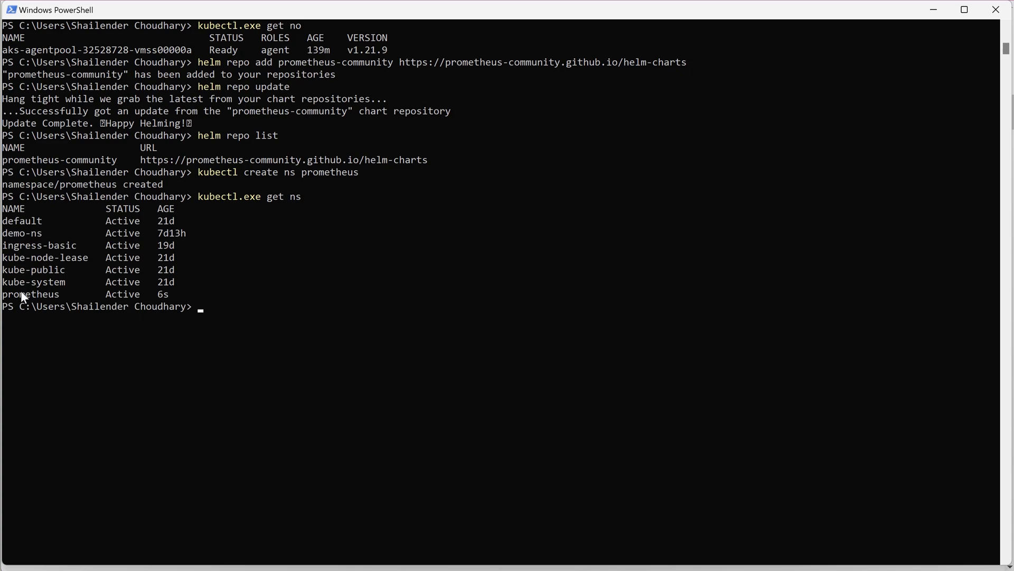
pyautogui.hotkey('alt', 'Tab')
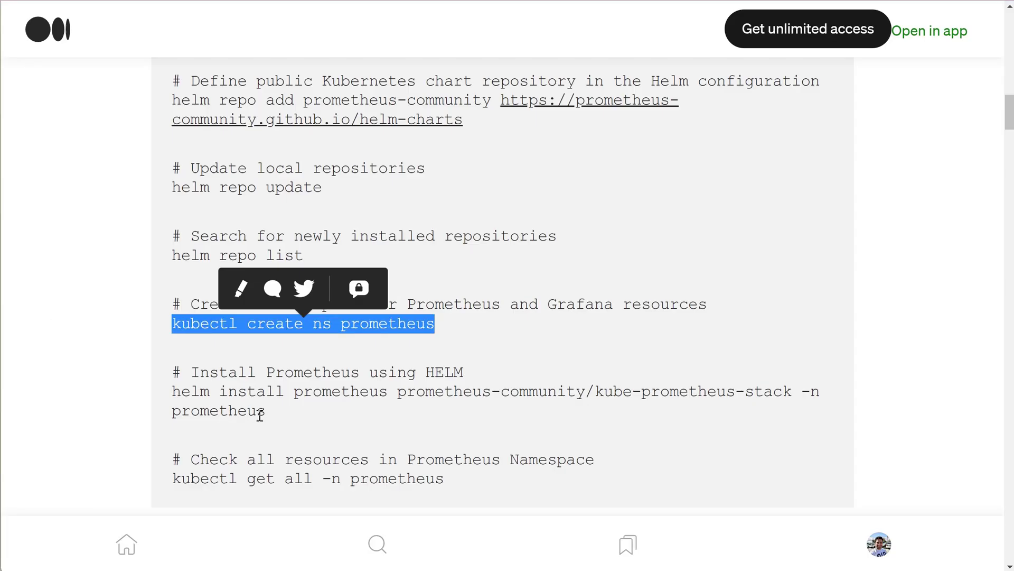
# Step: Install the kube-prometheus-stack chart as release 'prometheus' in the prometheus namespace
pyautogui.click(238, 412)
pyautogui.moveTo(172, 390); pyautogui.dragTo(787, 391)
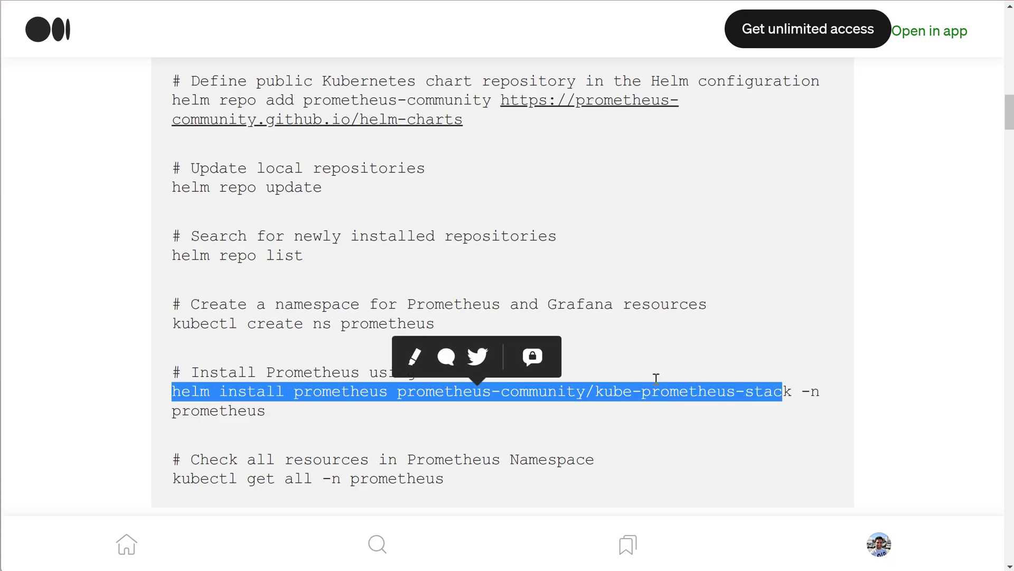
pyautogui.click(256, 413)
pyautogui.moveTo(268, 407); pyautogui.dragTo(160, 389)
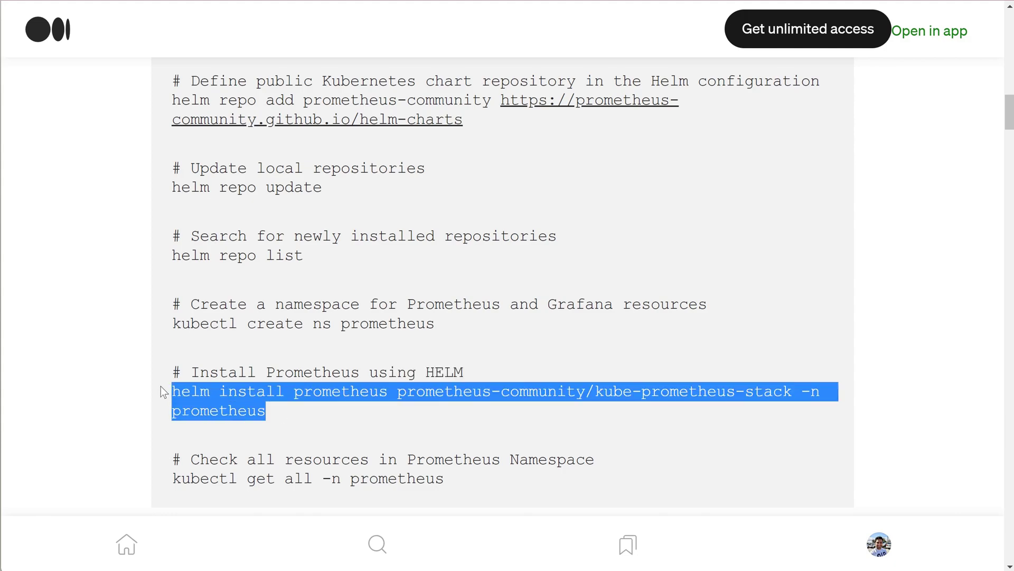
pyautogui.hotkey('ctrl', 'c')
pyautogui.hotkey('alt', 'Tab')
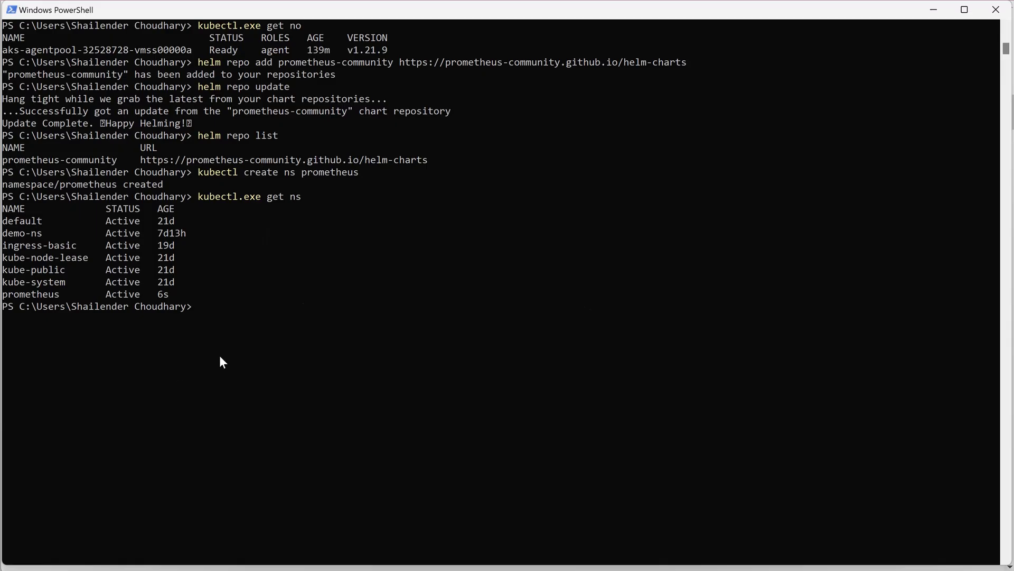
pyautogui.hotkey('ctrl', 'v')
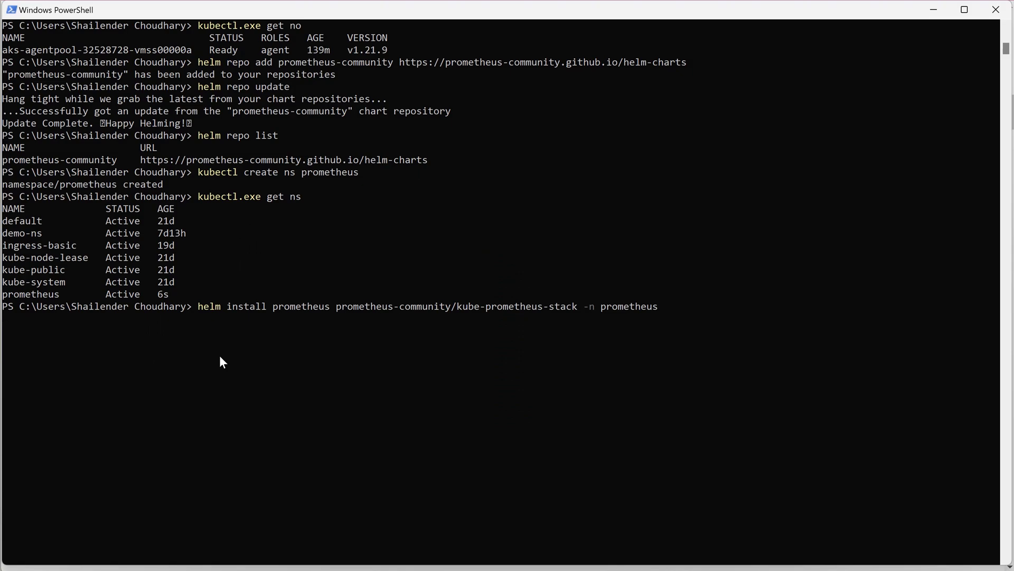
pyautogui.press('Return')
pyautogui.press('Return')
pyautogui.press('Return')
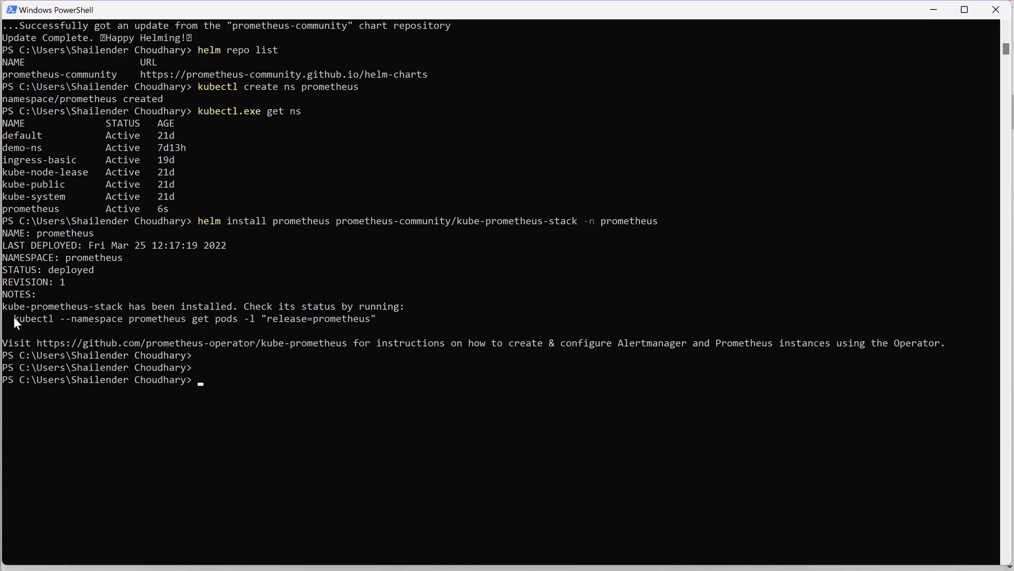
# Step: Check the prometheus pods with the chart's suggested status command, showing three Running
pyautogui.moveTo(9, 318); pyautogui.dragTo(376, 319)
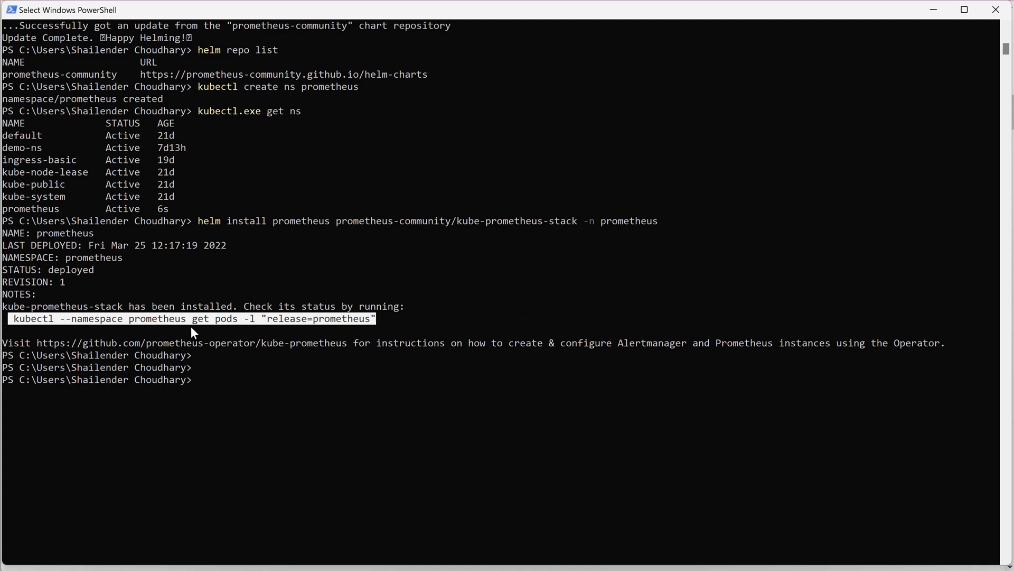
pyautogui.rightClick(290, 379)
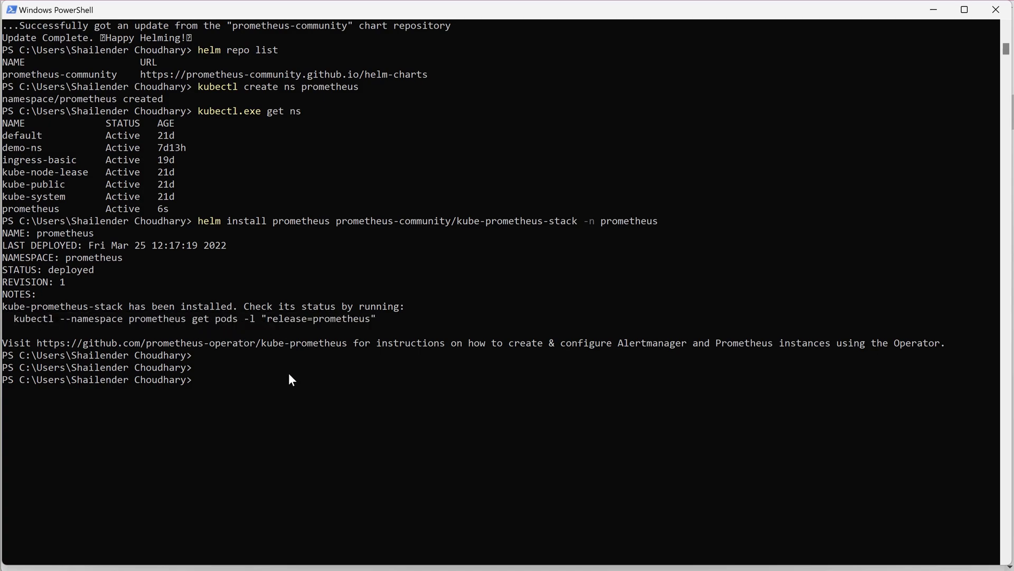
pyautogui.rightClick(290, 378)
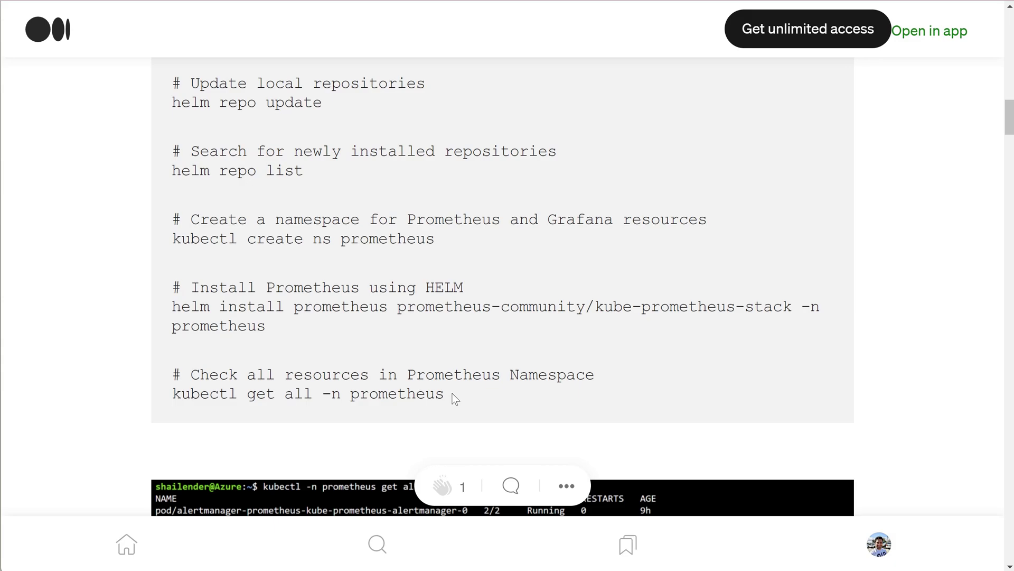
pyautogui.moveTo(454, 395); pyautogui.dragTo(170, 405)
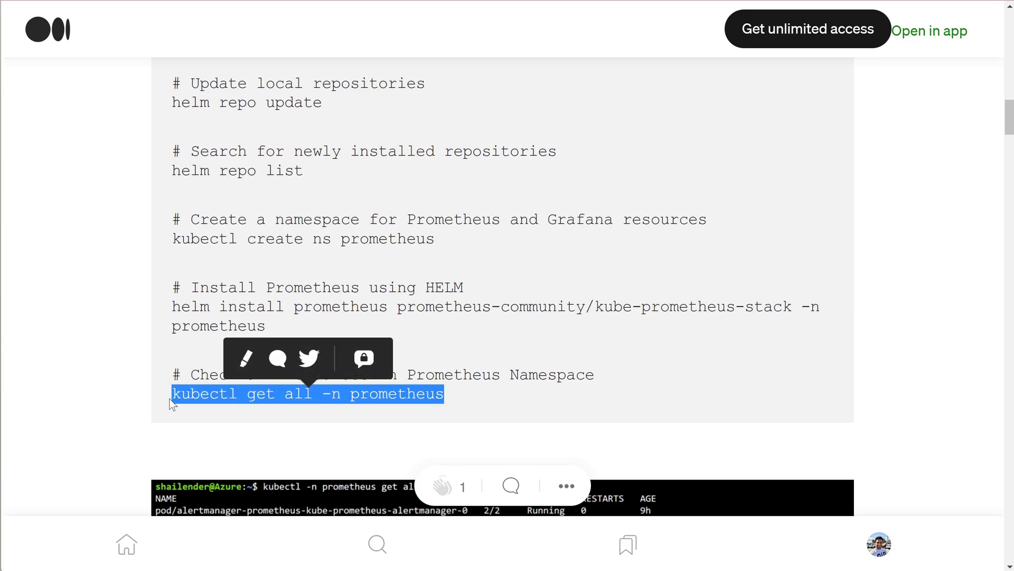
# Step: Run 'kubectl get all -n prometheus', showing six Running pods plus services
pyautogui.hotkey('alt', 'Tab')
pyautogui.rightClick(242, 362)
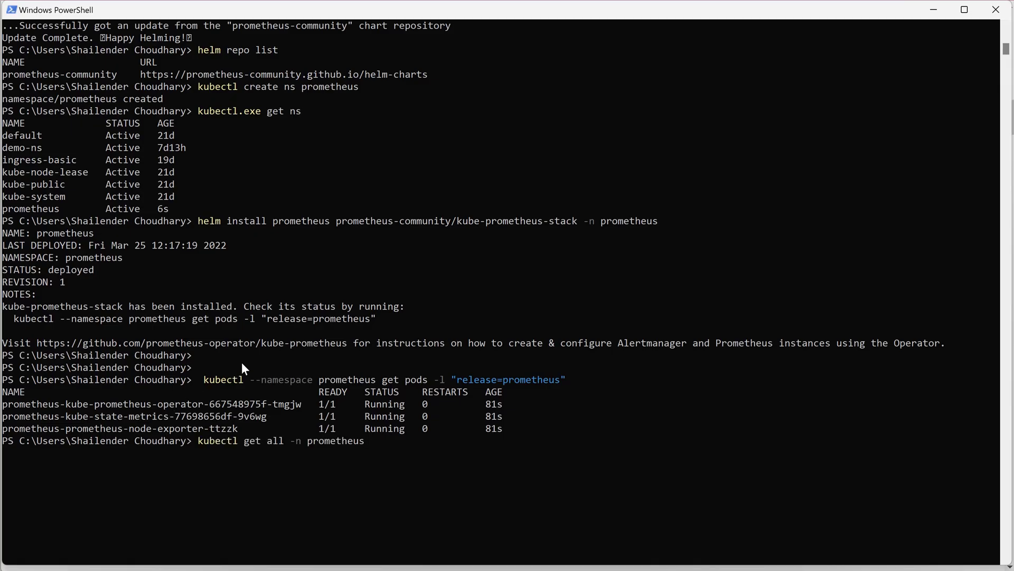
pyautogui.press('Return')
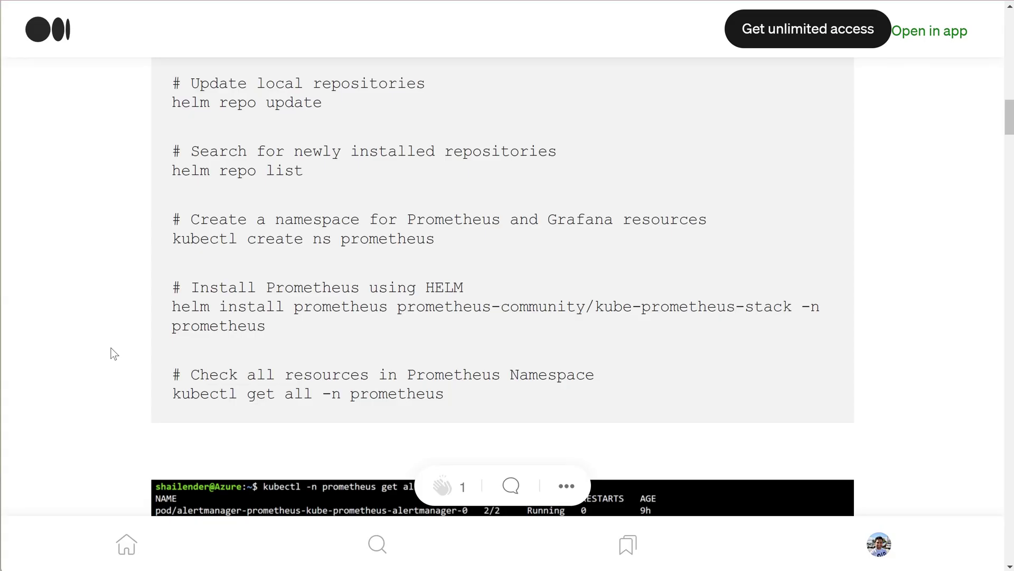
pyautogui.scroll(-2, 111, 350)
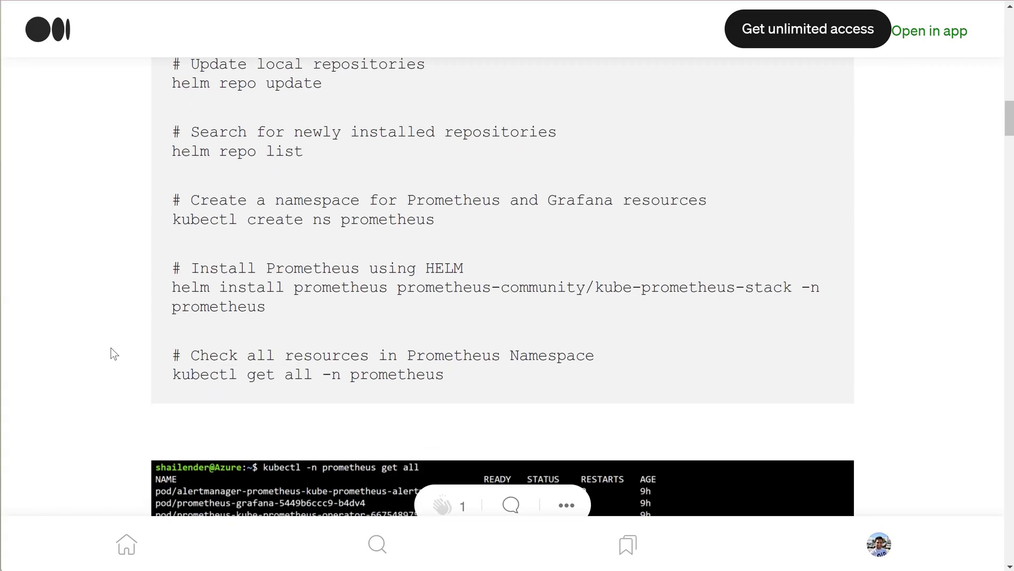
pyautogui.scroll(-8, 114, 353)
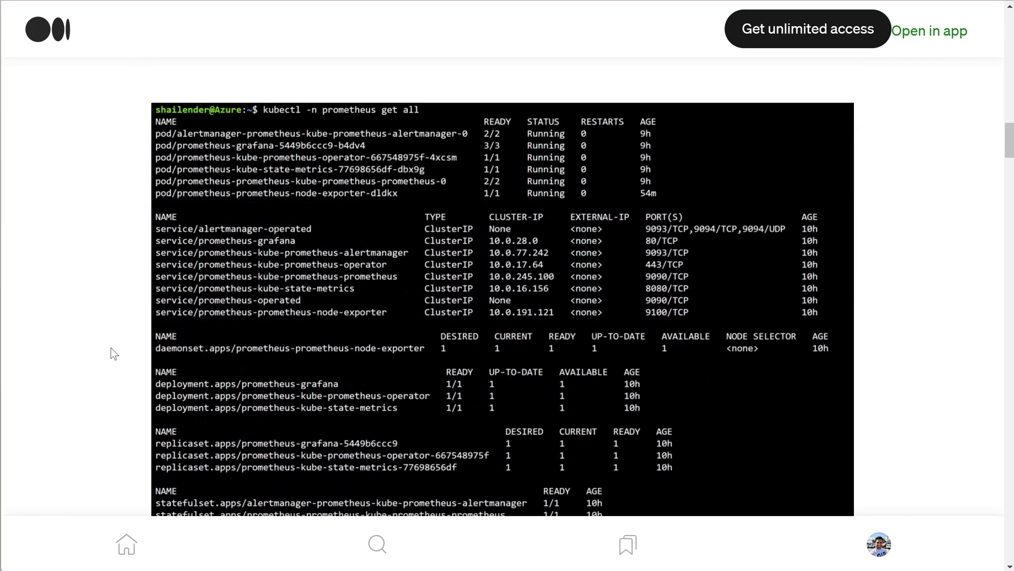
pyautogui.scroll(-5, 114, 353)
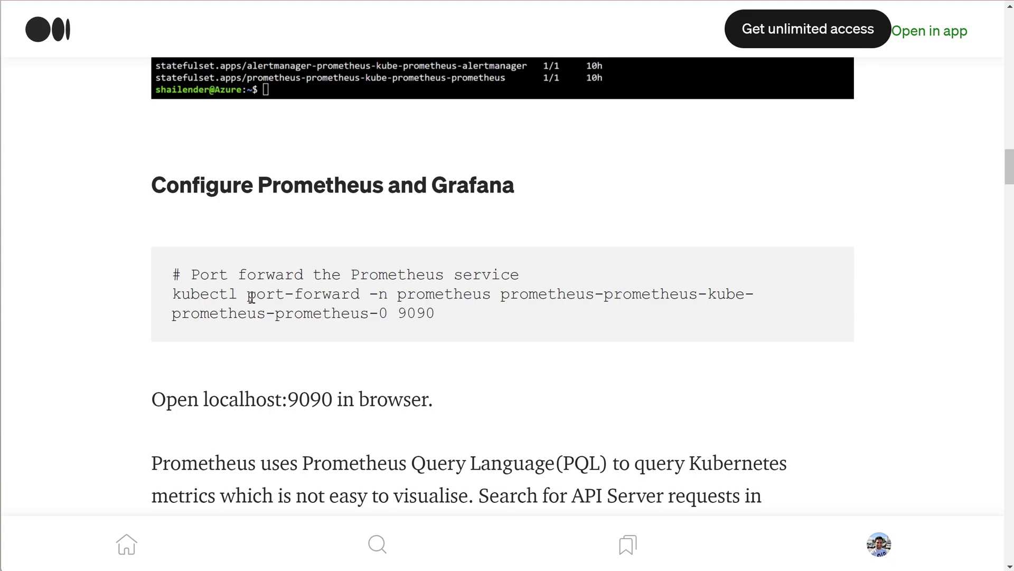
# Step: Start port-forwarding local port 9090 to the Prometheus service
pyautogui.moveTo(437, 316); pyautogui.dragTo(174, 295)
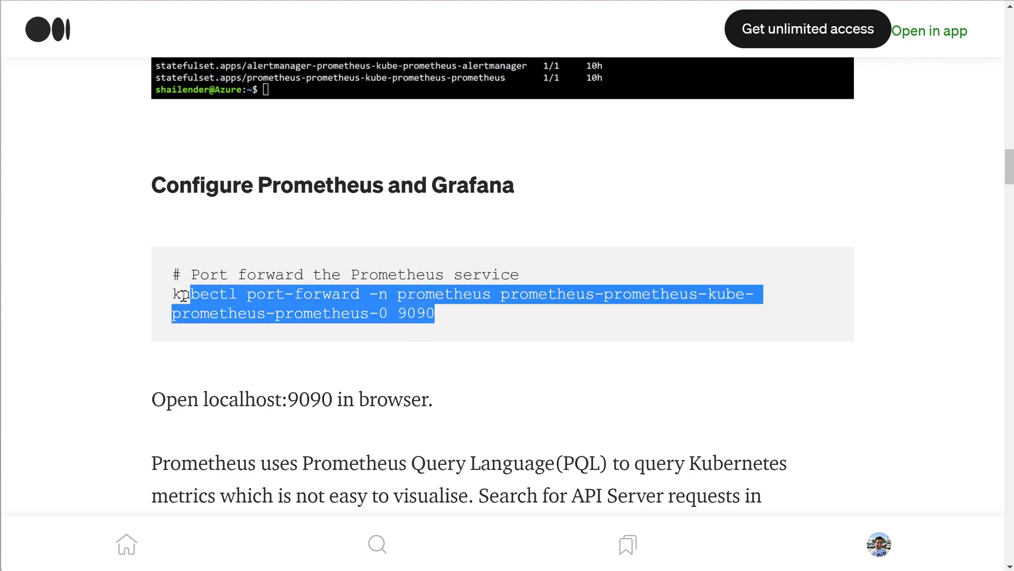
pyautogui.hotkey('alt', 'Tab')
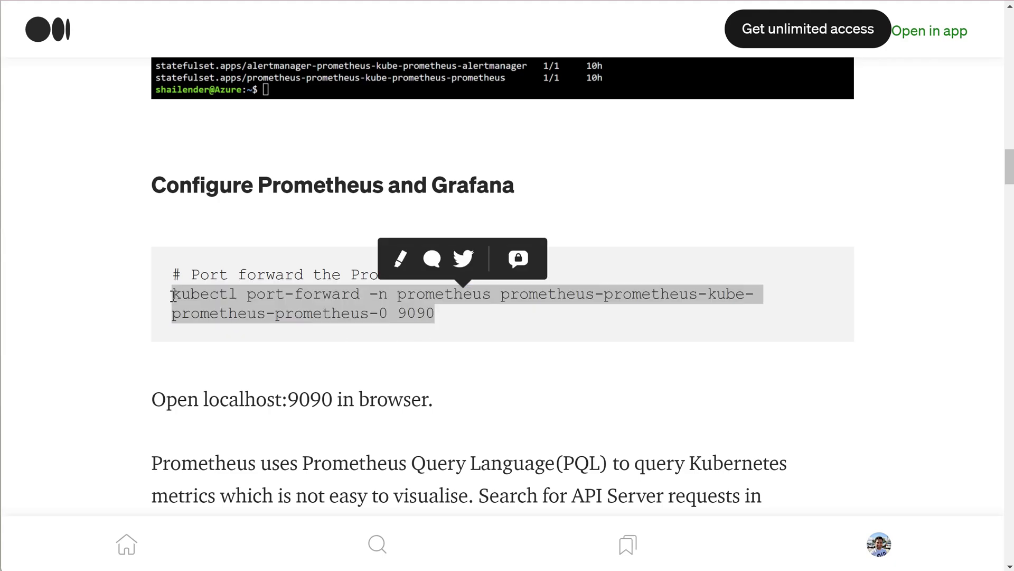
pyautogui.hotkey('ctrl', 'v')
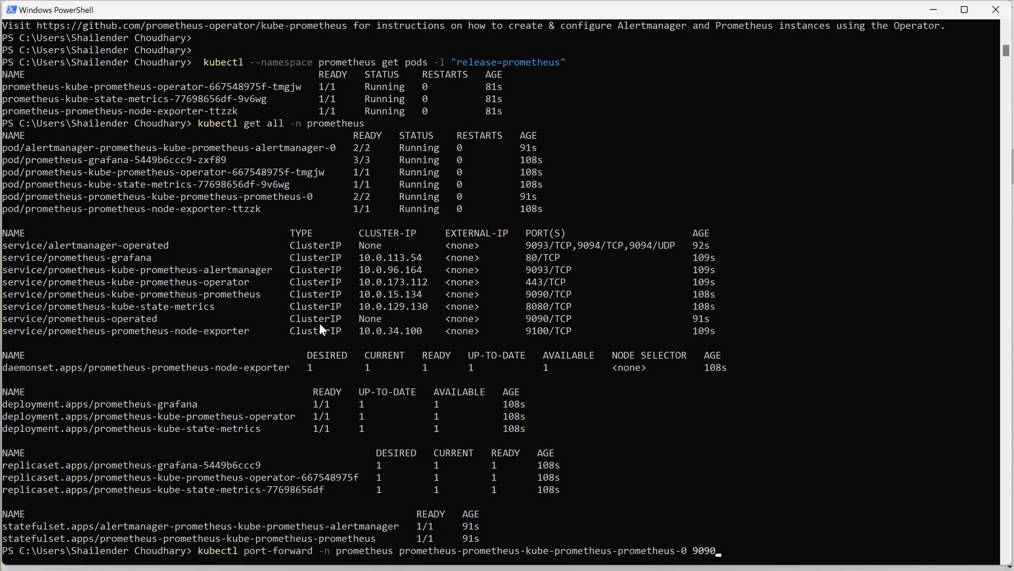
pyautogui.press('Return')
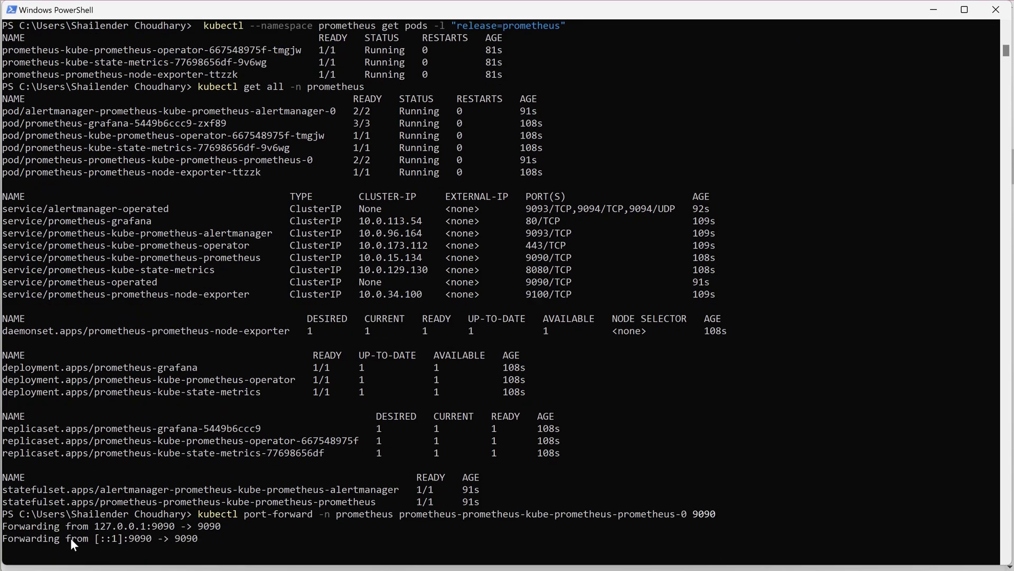
pyautogui.hotkey('alt', 'Tab')
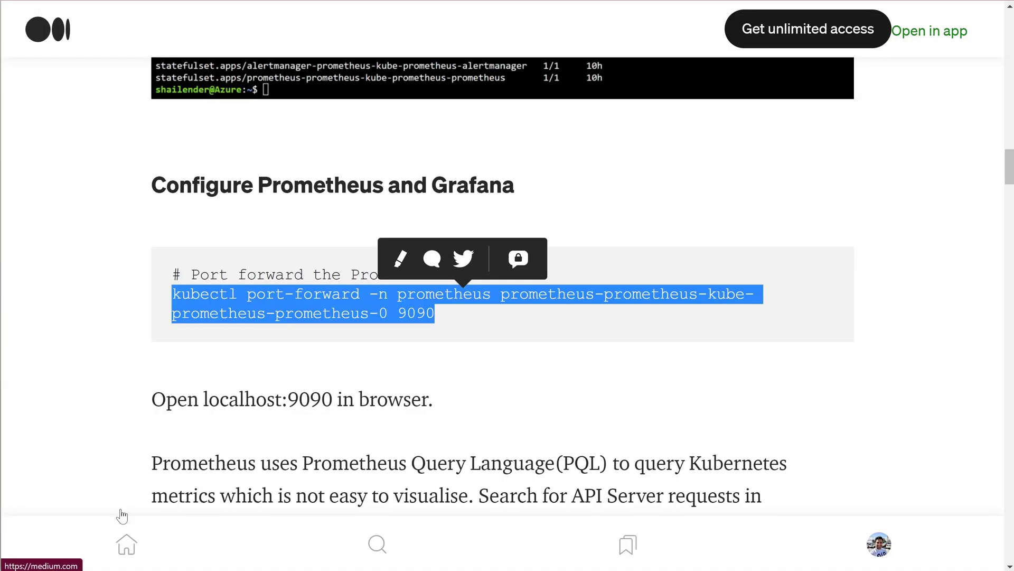
# Step: Open localhost:9090 in a new browser tab
pyautogui.moveTo(204, 401); pyautogui.dragTo(333, 400)
pyautogui.hotkey('ctrl', 'c')
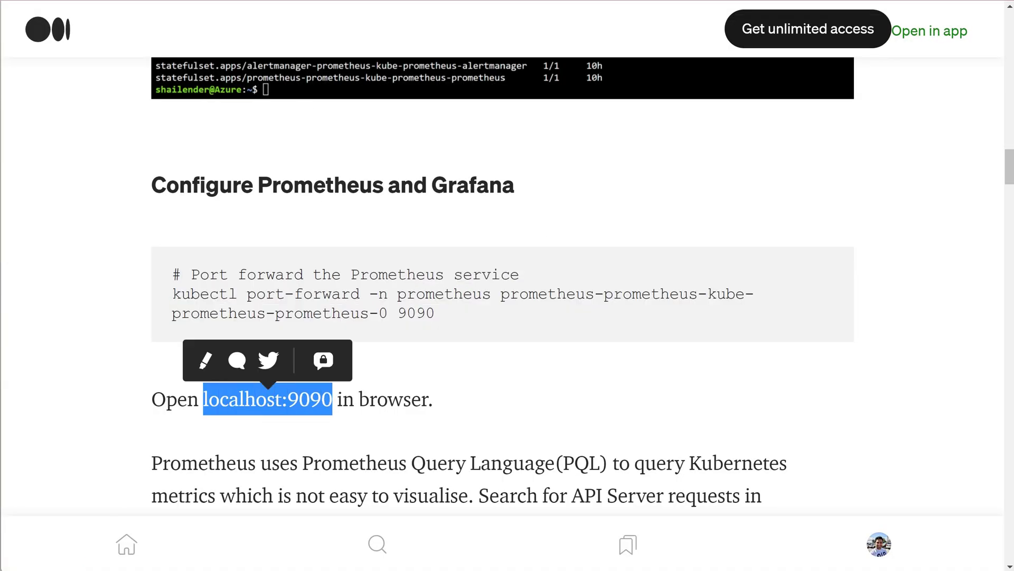
pyautogui.hotkey('ctrl', 't')
pyautogui.hotkey('ctrl', 'v')
pyautogui.press('Return')
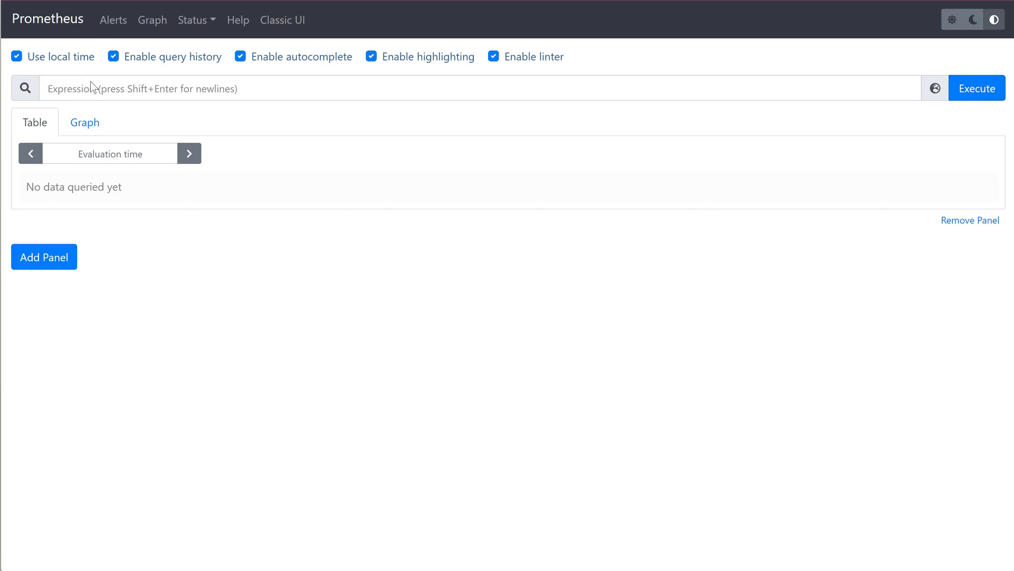
# Step: Query apiserver_request_total and display its 331 series as a 1h graph
pyautogui.write('a')
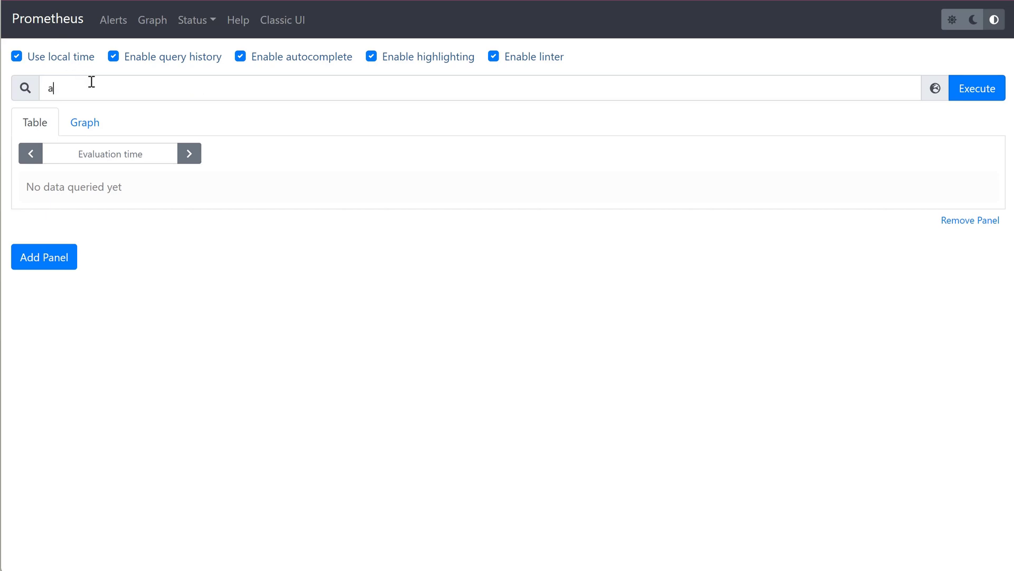
pyautogui.write('piserver_')
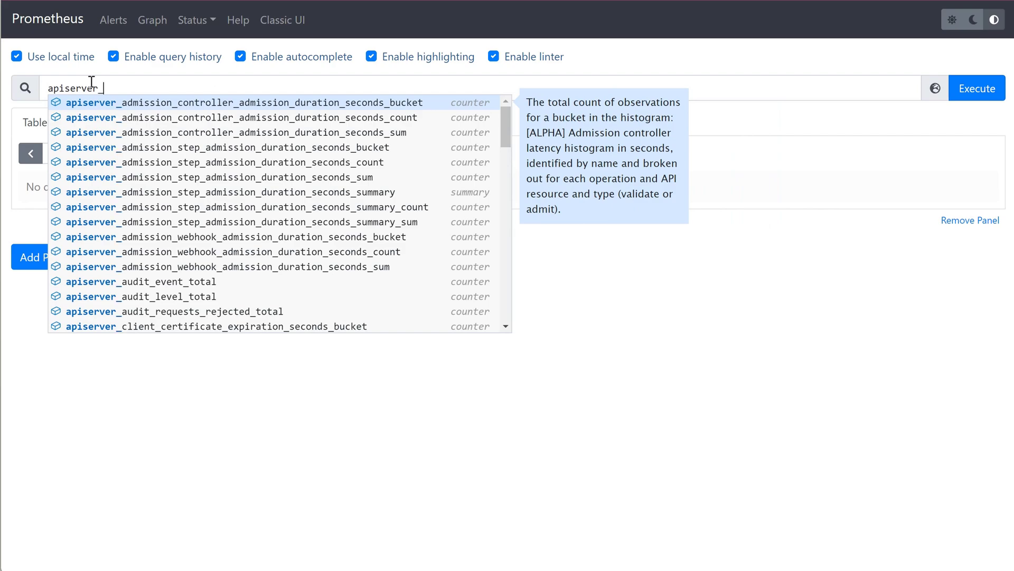
pyautogui.write('req')
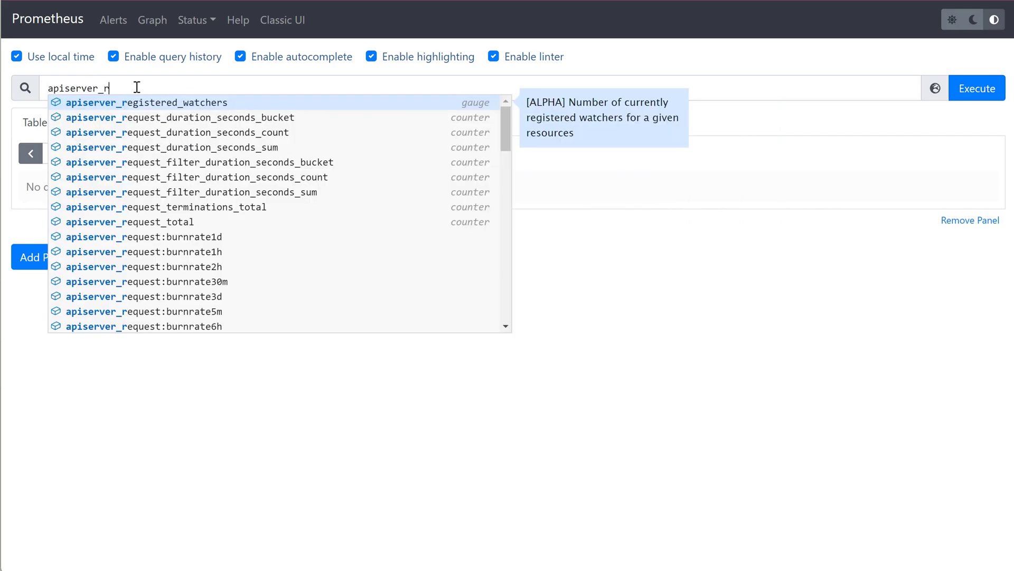
pyautogui.press('Down')
pyautogui.press('Down')
pyautogui.press('Down')
pyautogui.press('Down')
pyautogui.press('Down')
pyautogui.press('Down')
pyautogui.press('Down')
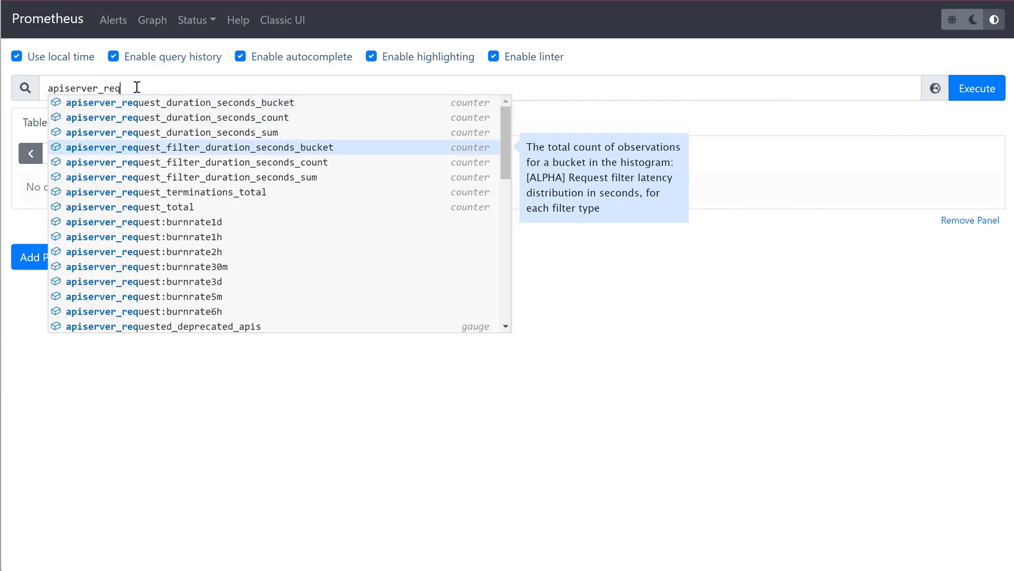
pyautogui.press('Return')
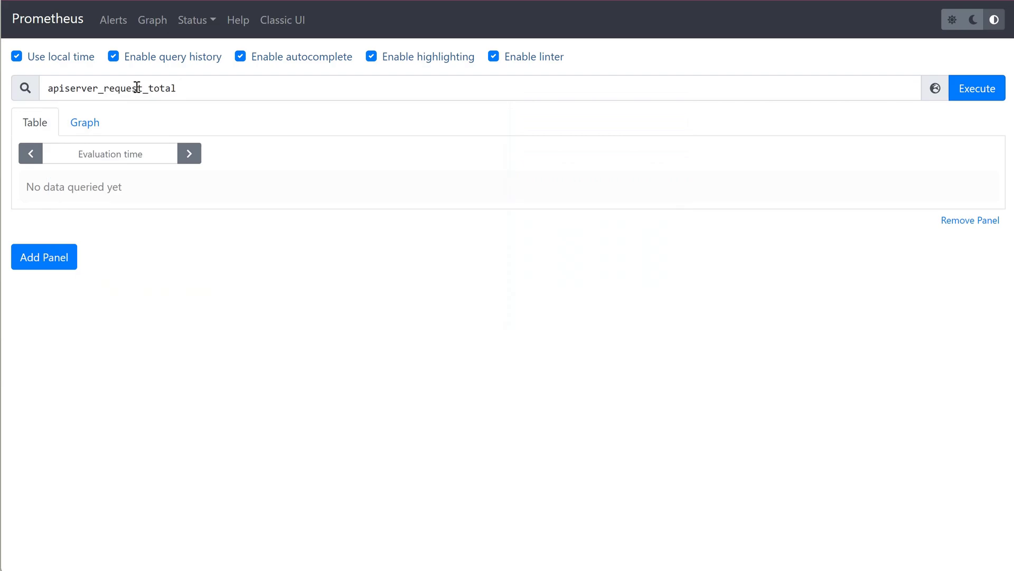
pyautogui.press('Return')
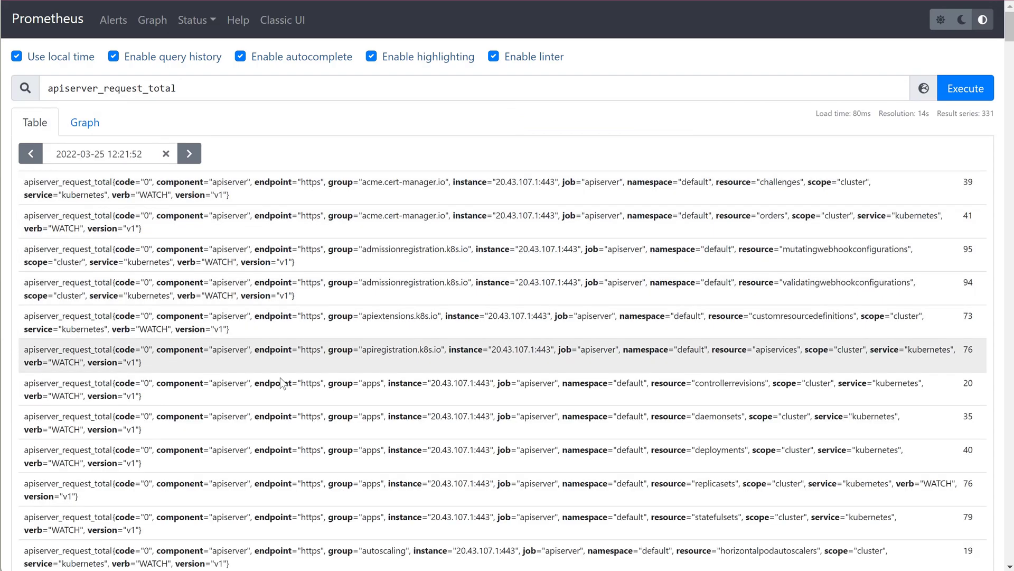
pyautogui.click(85, 122)
pyautogui.click(40, 128)
pyautogui.click(88, 129)
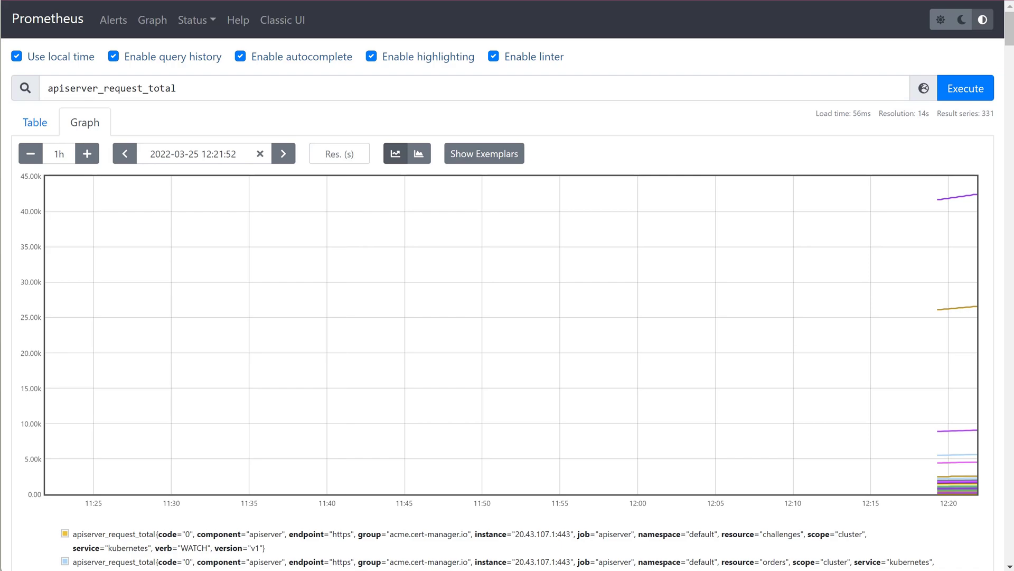
# Step: Stop the running Prometheus port-forward in PowerShell and return to an empty prompt
pyautogui.click(581, 507)
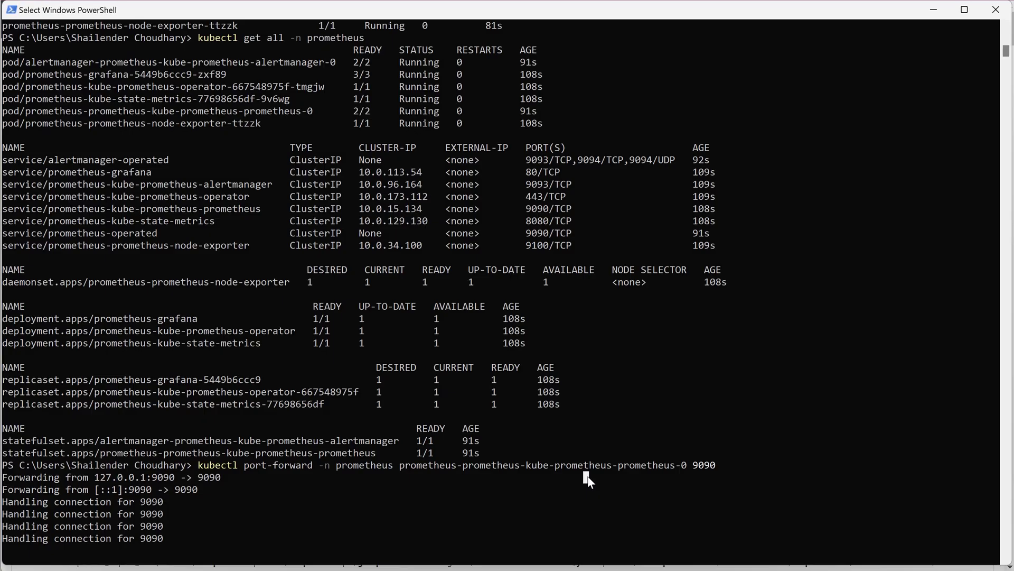
pyautogui.press('Escape')
pyautogui.hotkey('ctrl', 'c')
pyautogui.hotkey('ctrl', 'c')
pyautogui.press('Return')
pyautogui.press('Return')
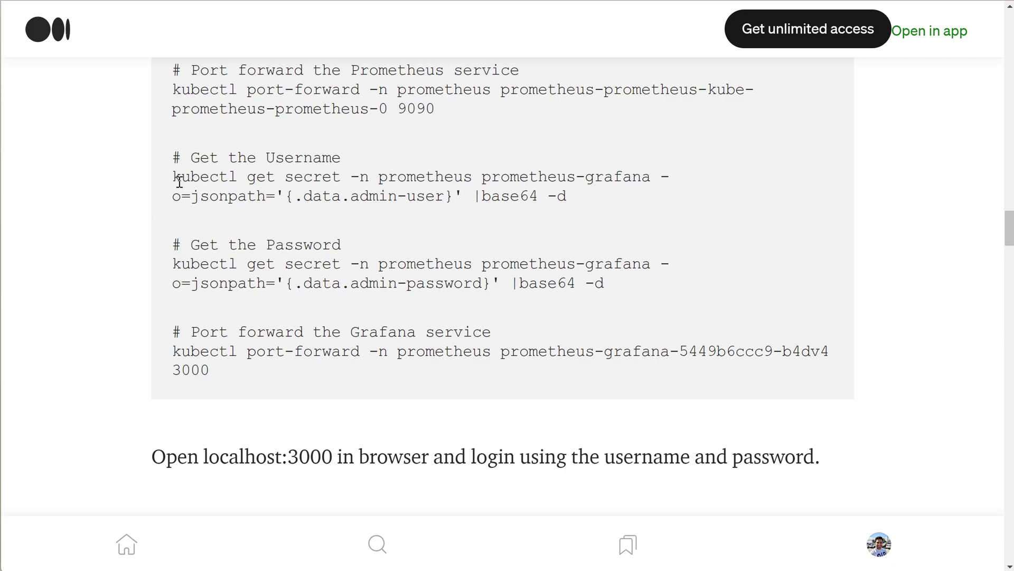
# Step: Run the article's kubectl get secret command for prometheus-grafana with -o yaml output
pyautogui.moveTo(174, 176); pyautogui.dragTo(666, 179)
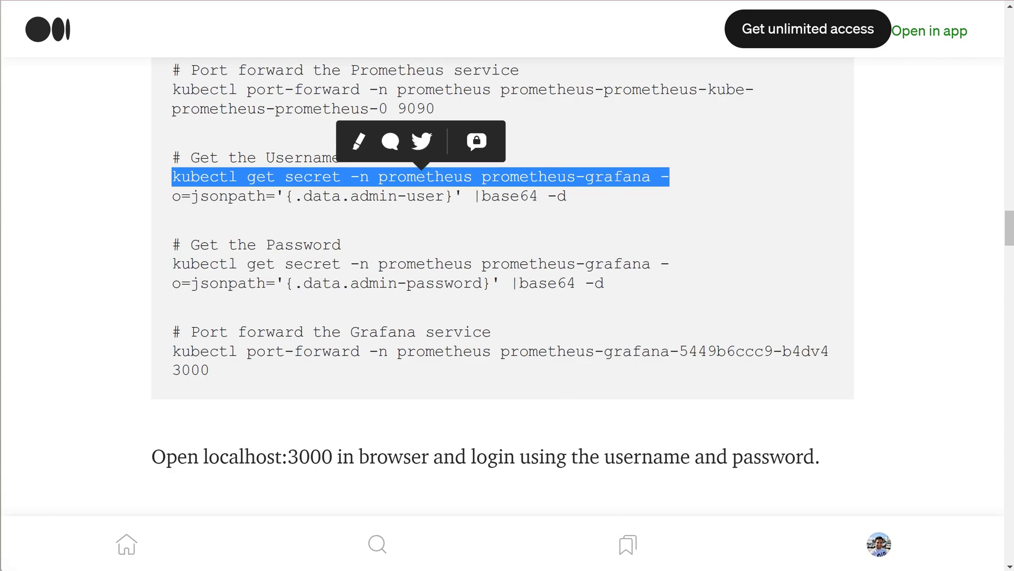
pyautogui.hotkey('ctrl', 'c')
pyautogui.hotkey('alt', 'Tab')
pyautogui.hotkey('ctrl', 'v')
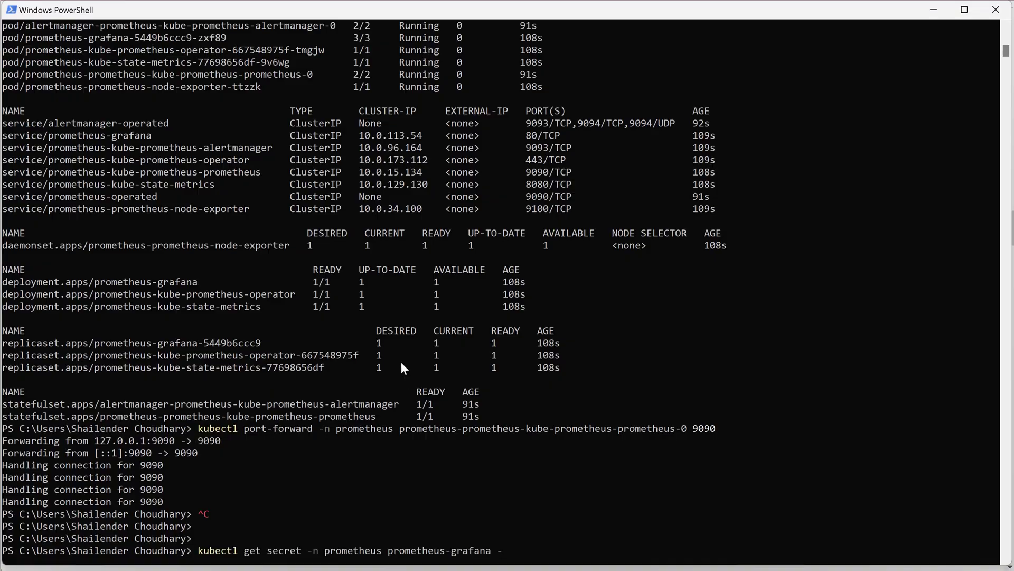
pyautogui.write('o yaml')
pyautogui.press('Return')
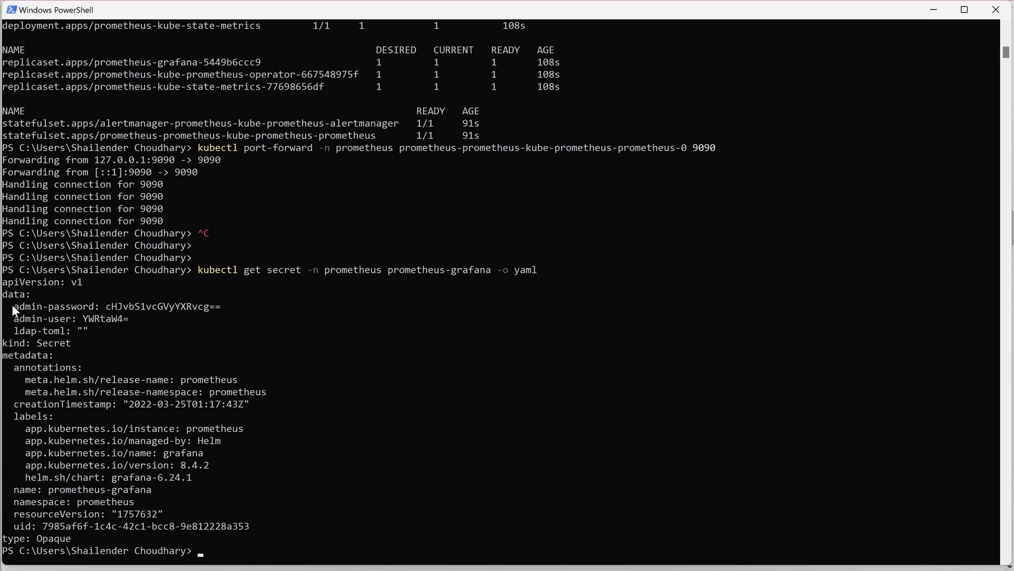
# Step: Copy the encoded admin-user and admin-password lines, then review the article's jsonpath and base64 -d username command
pyautogui.moveTo(12, 304); pyautogui.dragTo(115, 316)
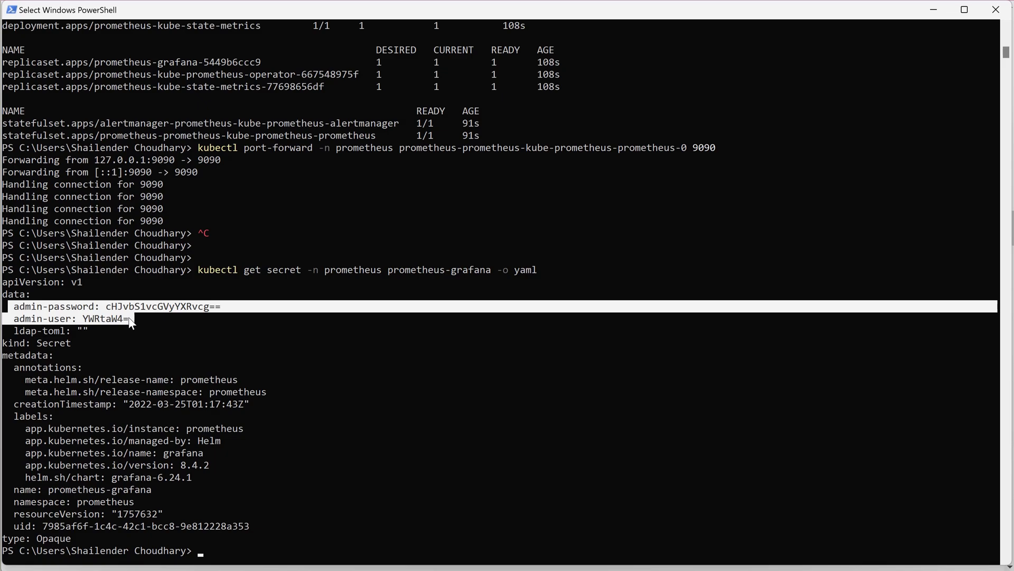
pyautogui.rightClick(138, 318)
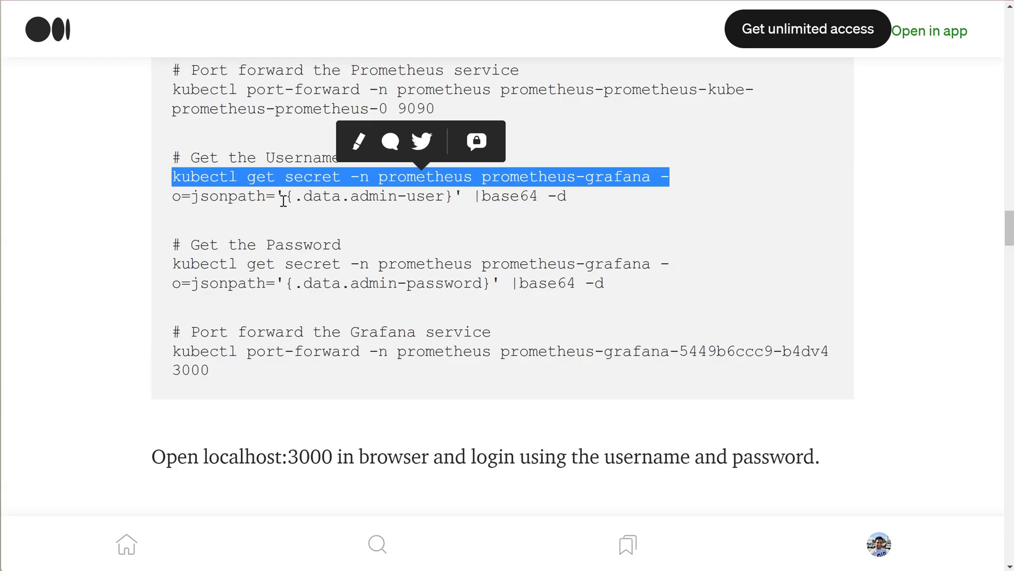
pyautogui.moveTo(193, 197); pyautogui.dragTo(266, 197)
pyautogui.moveTo(350, 197); pyautogui.dragTo(573, 197)
pyautogui.click(502, 207)
pyautogui.click(573, 198)
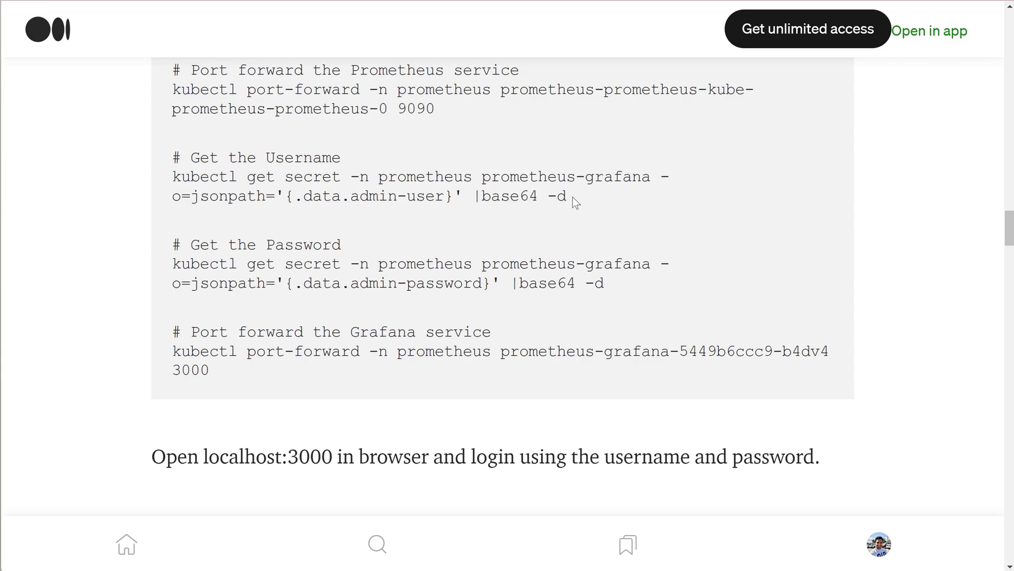
# Step: Run the article's Get the Username command in a cleared PowerShell to decode the Grafana admin user
pyautogui.moveTo(573, 198); pyautogui.dragTo(169, 177)
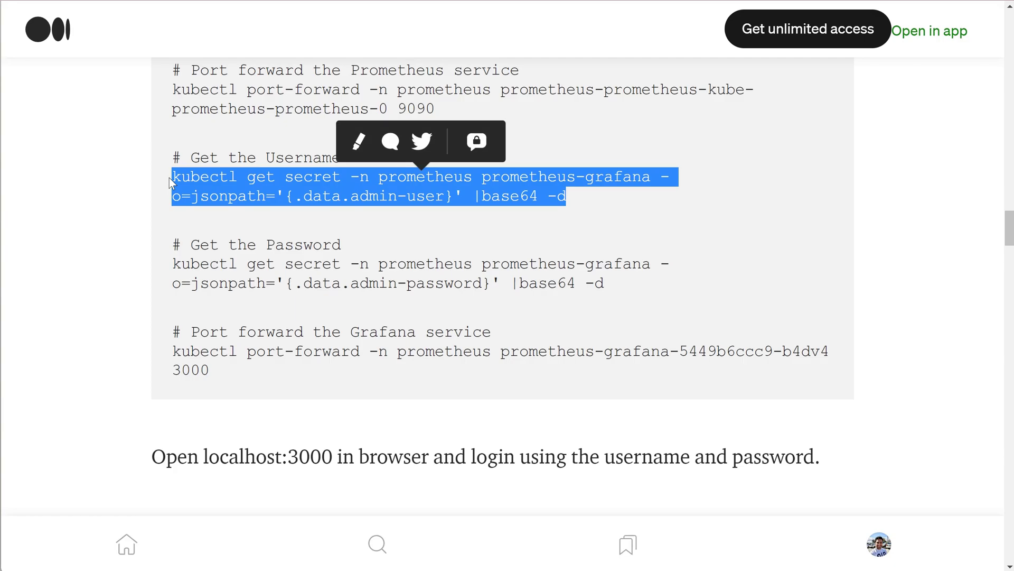
pyautogui.hotkey('ctrl', 'c')
pyautogui.hotkey('alt', 'Tab')
pyautogui.hotkey('ctrl', 'l')
pyautogui.hotkey('ctrl', 'v')
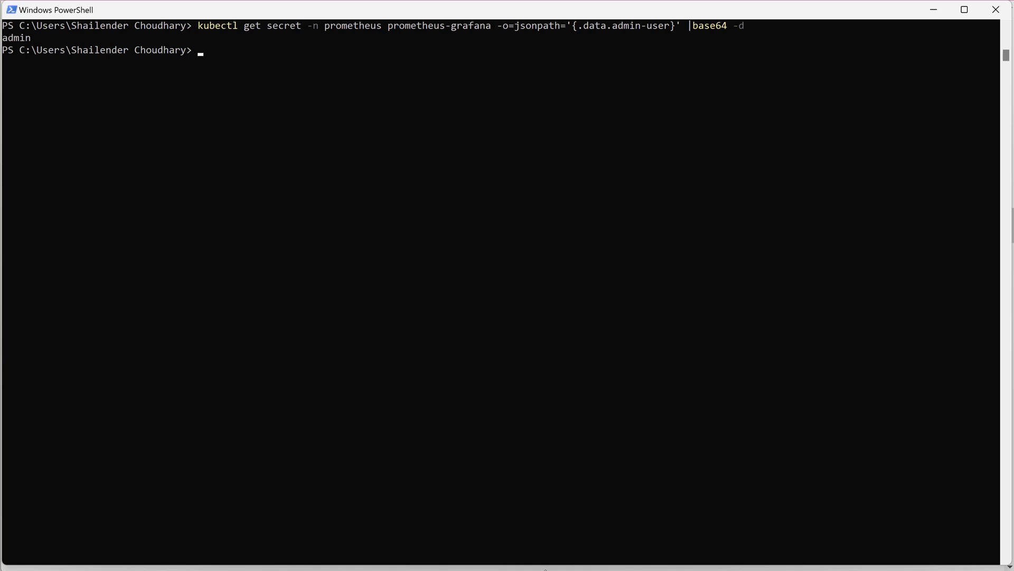
pyautogui.hotkey('alt', 'Tab')
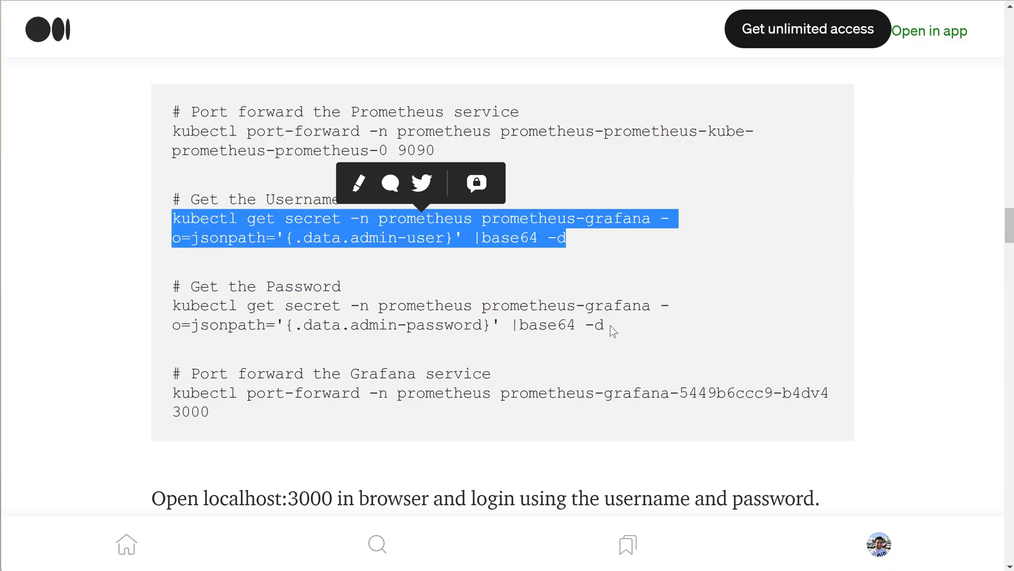
# Step: Run the Get the Password command to decode the Grafana admin password, then return to the article
pyautogui.moveTo(613, 332); pyautogui.dragTo(165, 305)
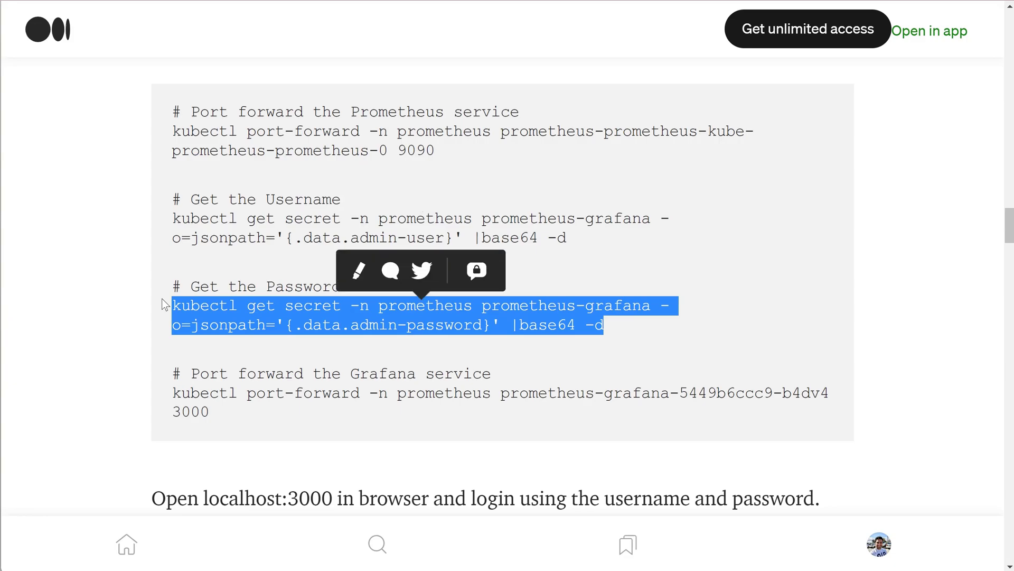
pyautogui.hotkey('ctrl', 'c')
pyautogui.hotkey('alt', 'Tab')
pyautogui.hotkey('ctrl', 'v')
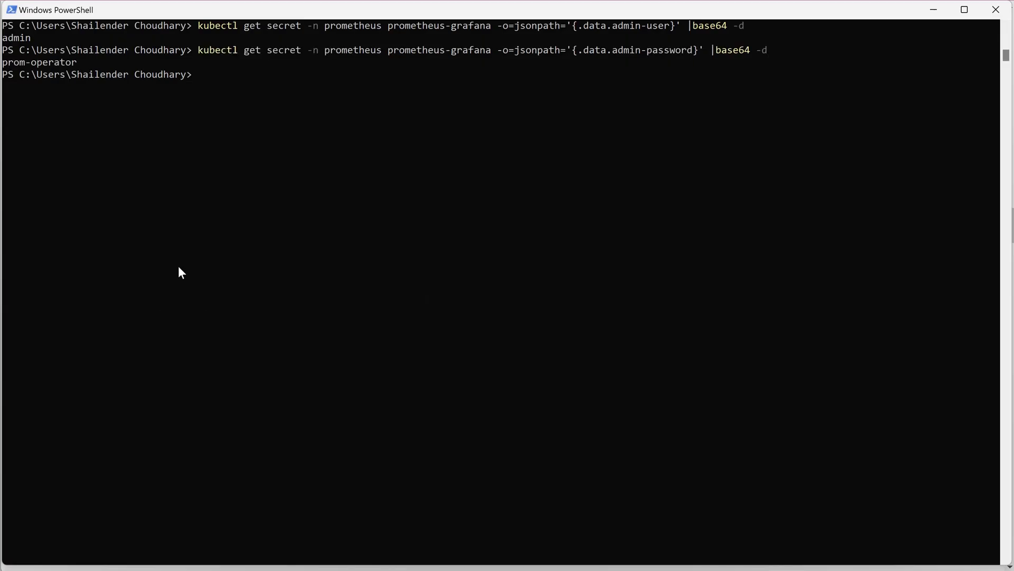
pyautogui.hotkey('alt', 'Tab')
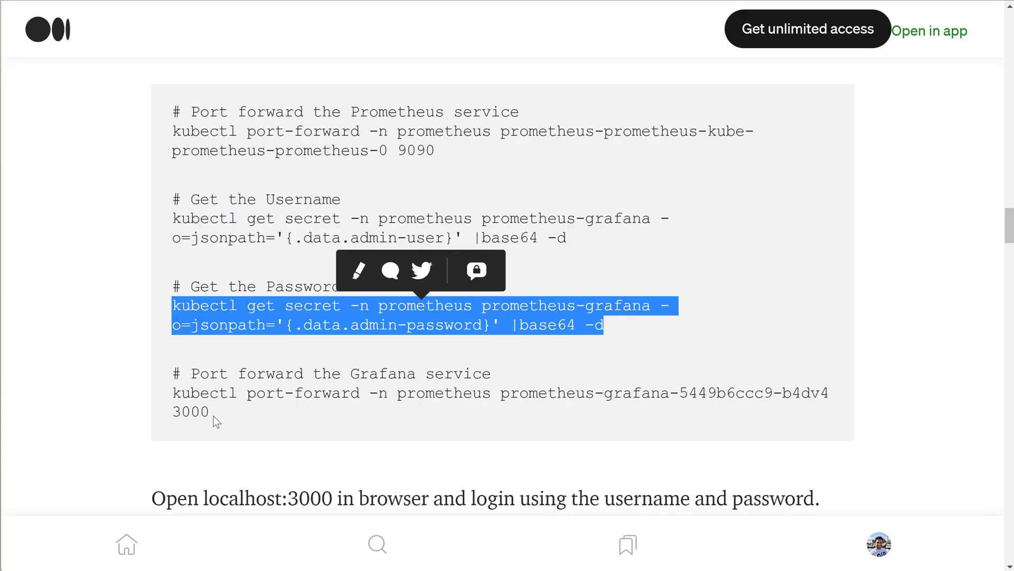
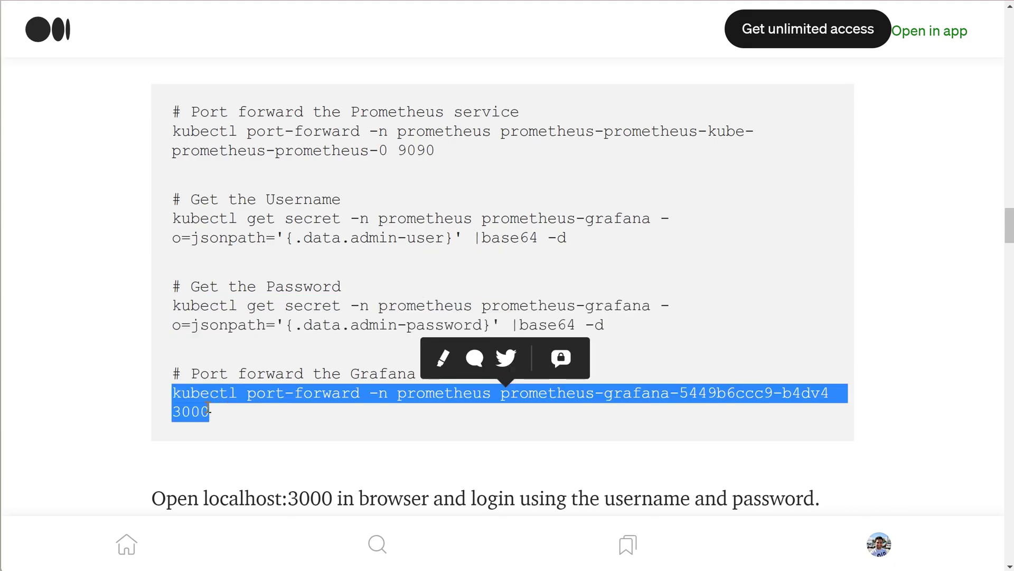
# Step: Port-forward the current Grafana pod prometheus-grafana-5449b6ccc9-zxf89 on port 3000 in PowerShell
pyautogui.hotkey('ctrl', 'c')
pyautogui.hotkey('alt', 'Tab')
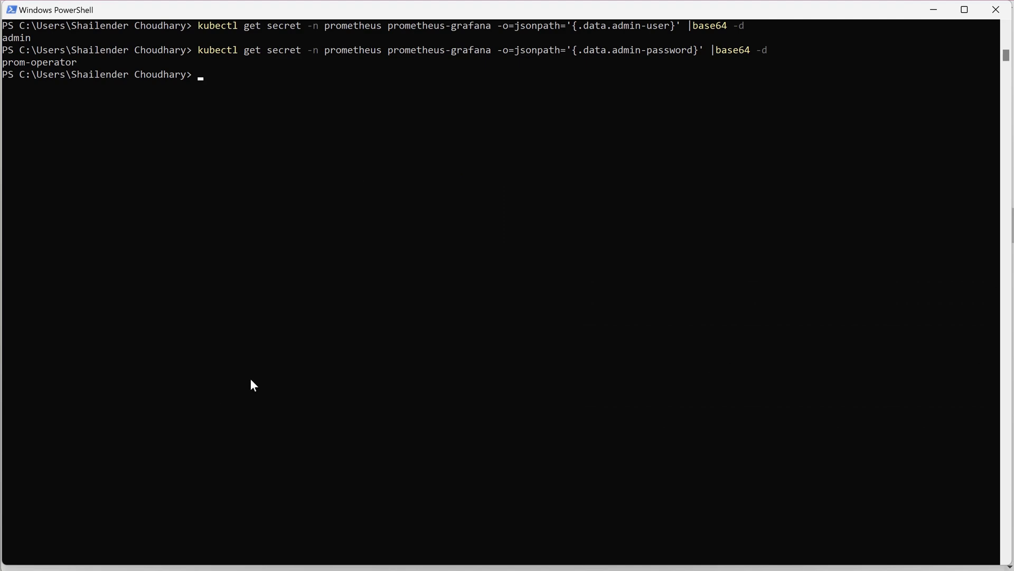
pyautogui.hotkey('ctrl', 'v')
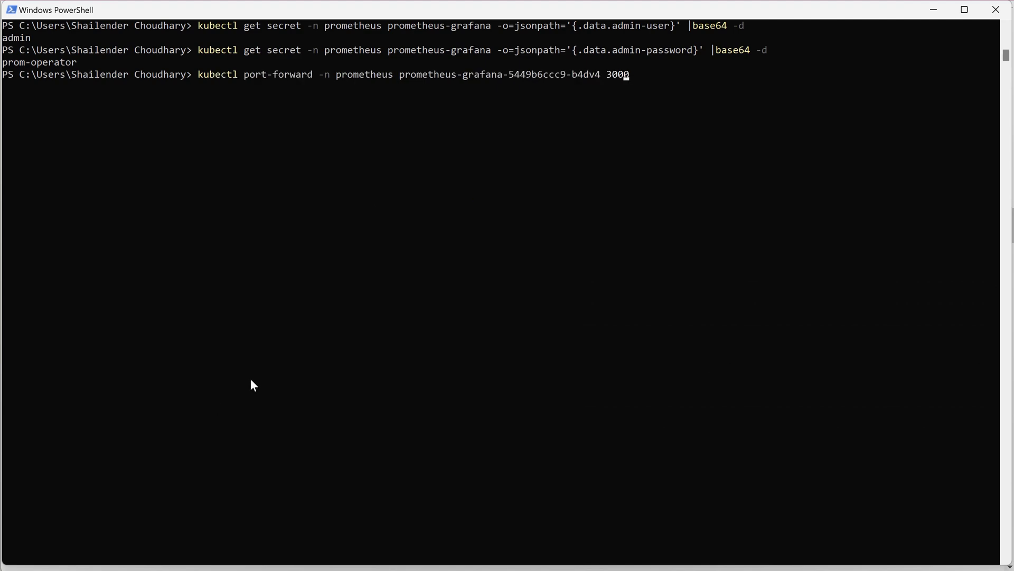
pyautogui.press('Right')
pyautogui.press('Right')
pyautogui.press('Right')
pyautogui.press('Right')
pyautogui.press('BackSpace')
pyautogui.press('BackSpace')
pyautogui.press('BackSpace')
pyautogui.press('BackSpace')
pyautogui.press('BackSpace')
pyautogui.press('BackSpace')
pyautogui.press('BackSpace')
pyautogui.press('BackSpace')
pyautogui.press('BackSpace')
pyautogui.press('BackSpace')
pyautogui.press('BackSpace')
pyautogui.press('BackSpace')
pyautogui.press('BackSpace')
pyautogui.press('BackSpace')
pyautogui.press('BackSpace')
pyautogui.press('BackSpace')
pyautogui.press('BackSpace')
pyautogui.press('BackSpace')
pyautogui.press('BackSpace')
pyautogui.press('BackSpace')
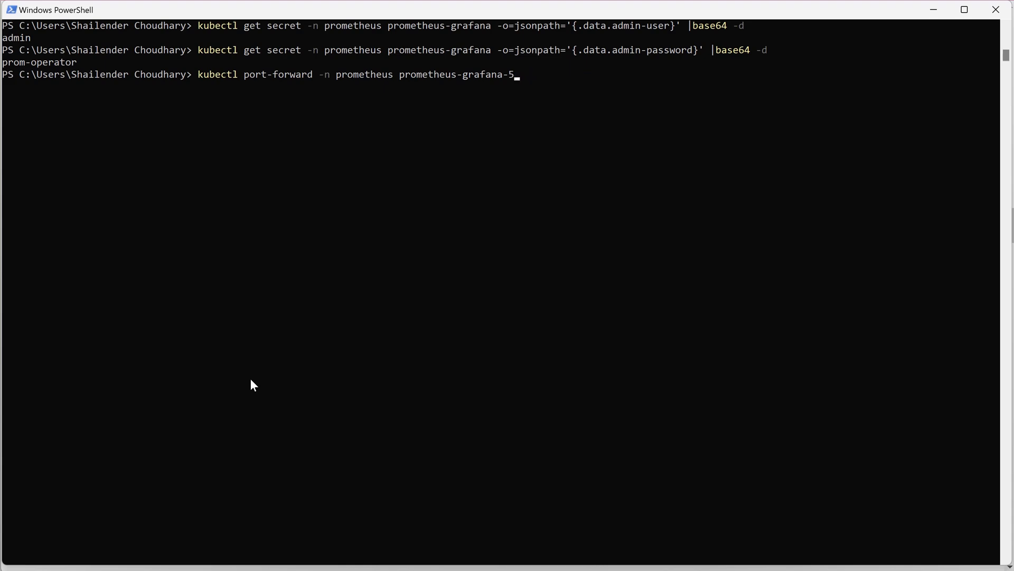
pyautogui.press('BackSpace')
pyautogui.press('BackSpace')
pyautogui.press('Tab')
pyautogui.write('3000')
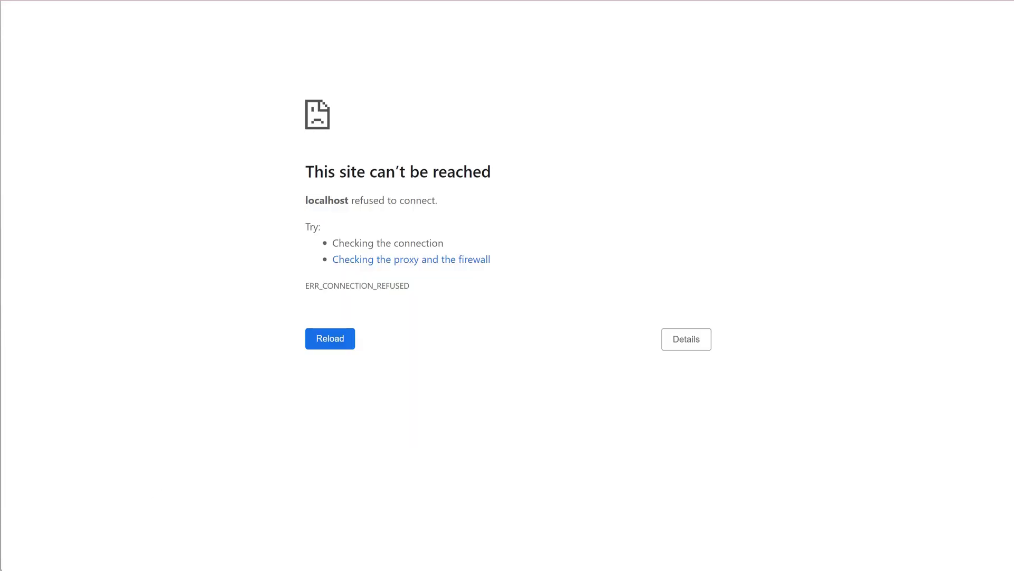
# Step: Load Grafana at localhost:3000 and enter 'admin' as the username
pyautogui.hotkey('ctrl', 'l')
pyautogui.write('local')
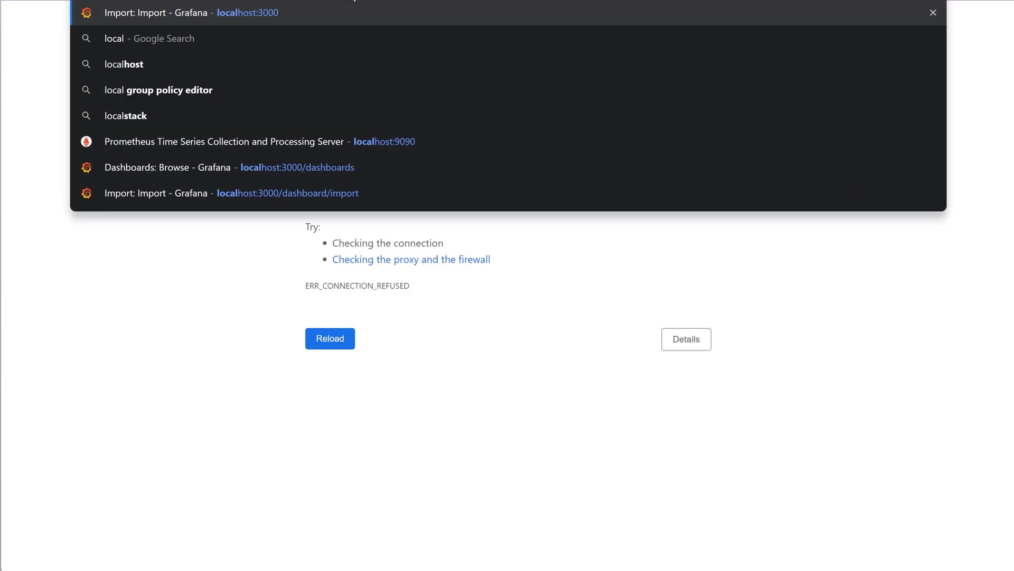
pyautogui.write('host:3000')
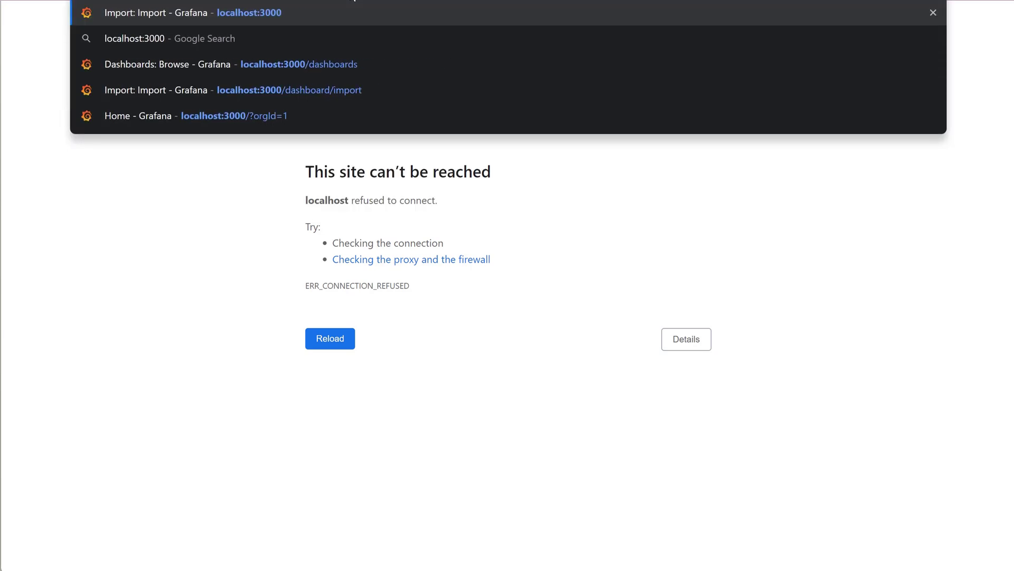
pyautogui.press('Return')
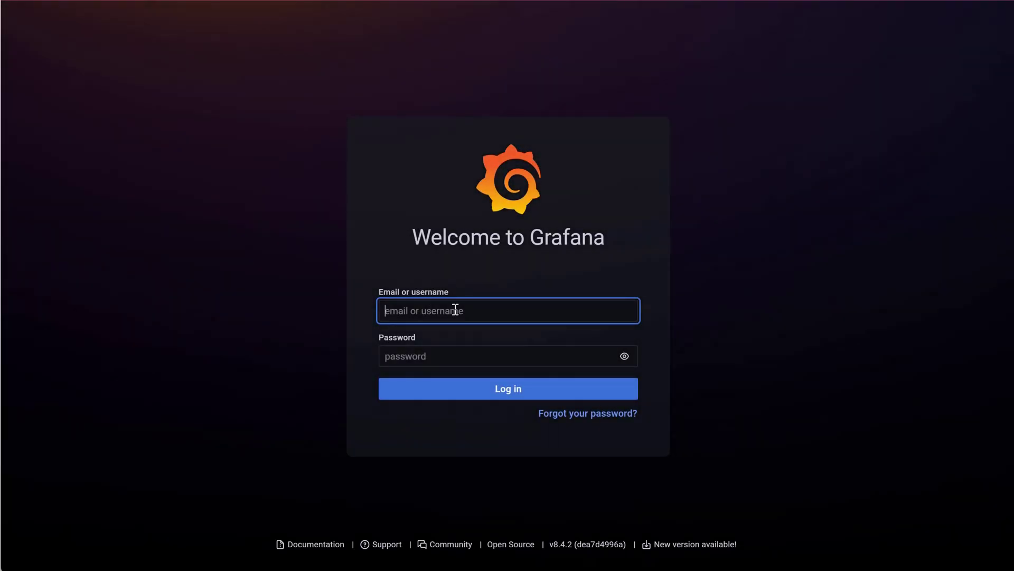
pyautogui.write('admin')
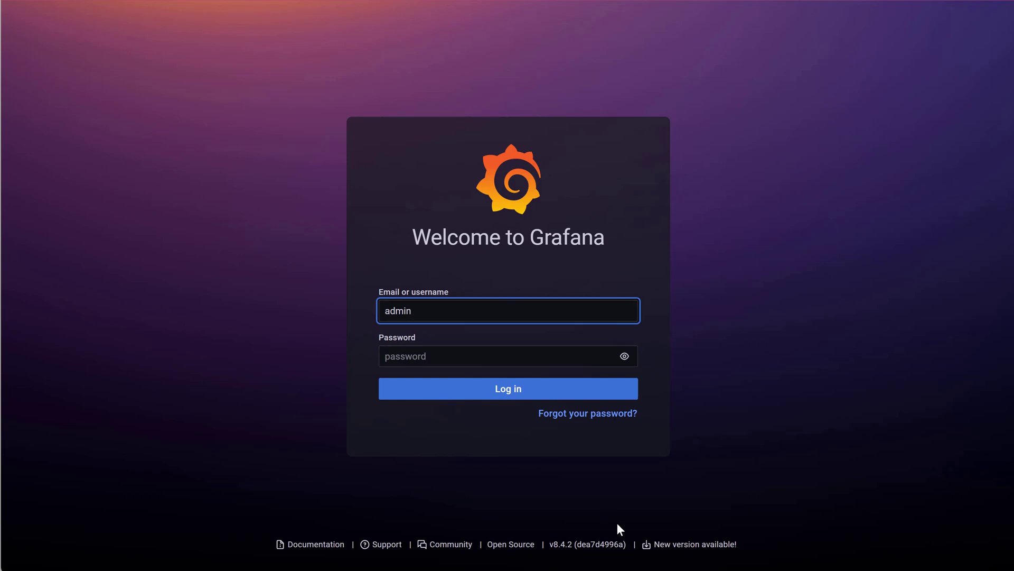
# Step: Log in with the decoded password copied from PowerShell, then return to the Medium article
pyautogui.hotkey('alt', 'Tab')
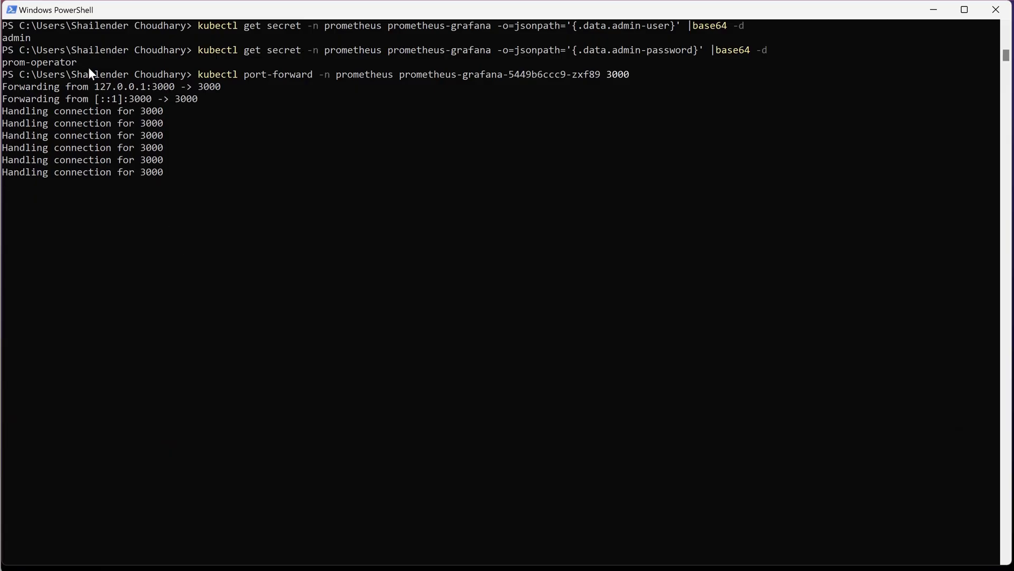
pyautogui.moveTo(77, 63); pyautogui.dragTo(6, 67)
pyautogui.rightClick(7, 69)
pyautogui.hotkey('alt', 'Tab')
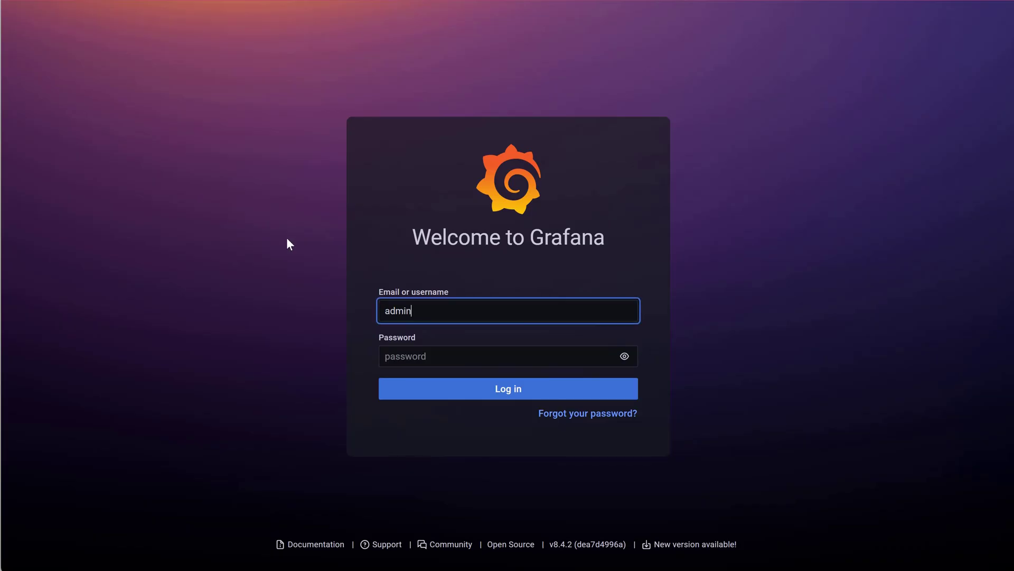
pyautogui.click(425, 353)
pyautogui.hotkey('ctrl', 'v')
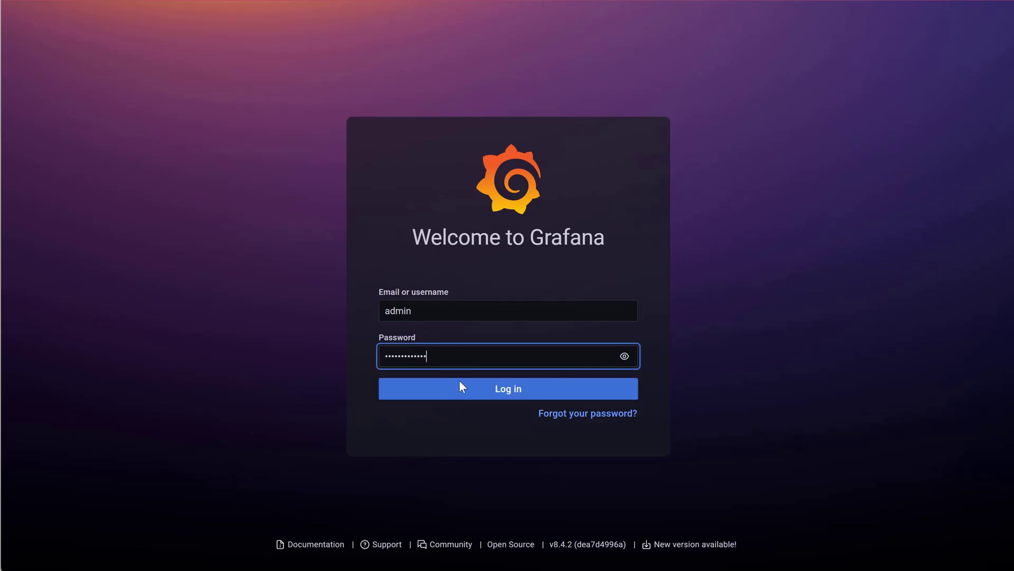
pyautogui.click(469, 391)
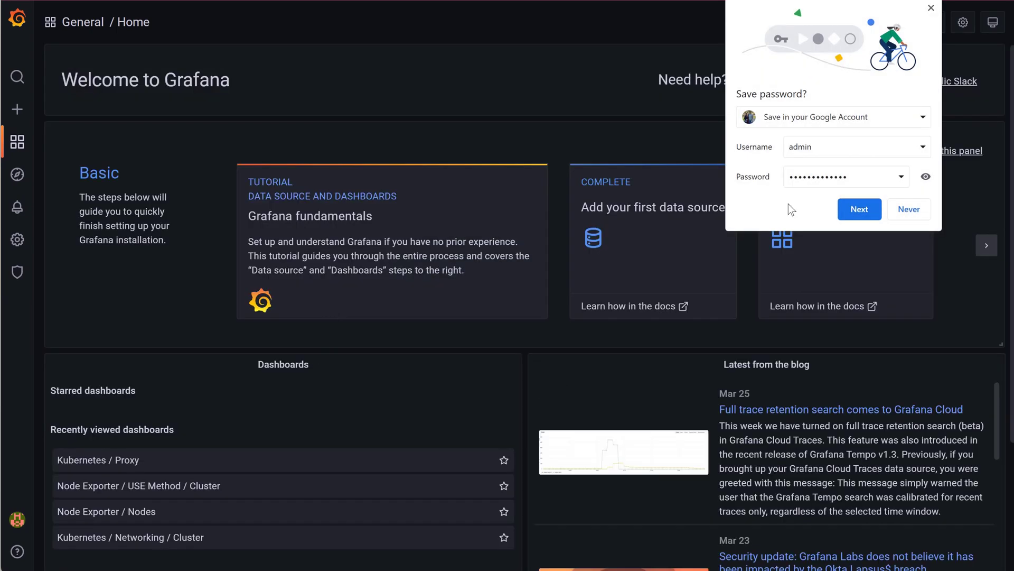
pyautogui.click(899, 210)
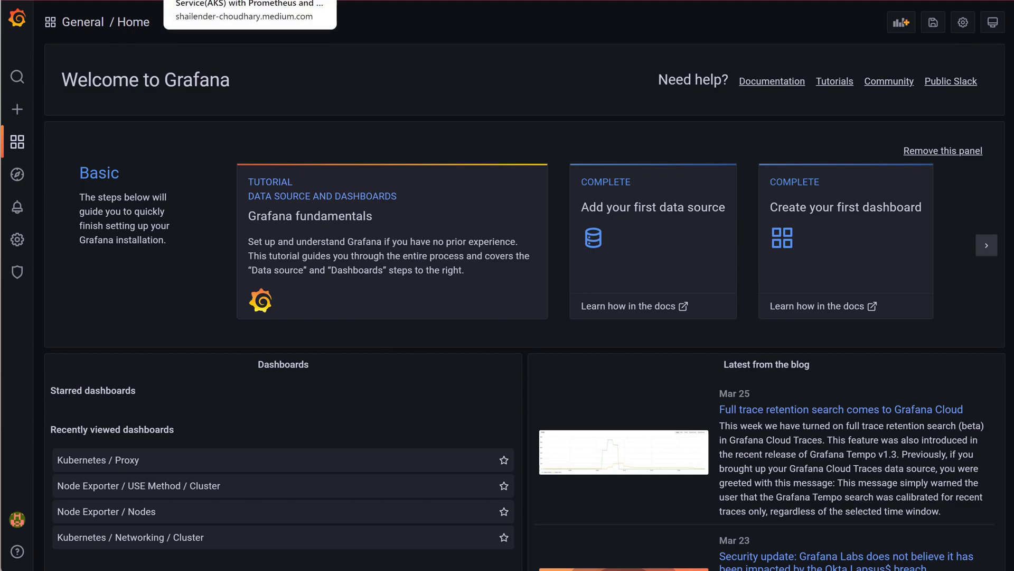
pyautogui.click(250, 2)
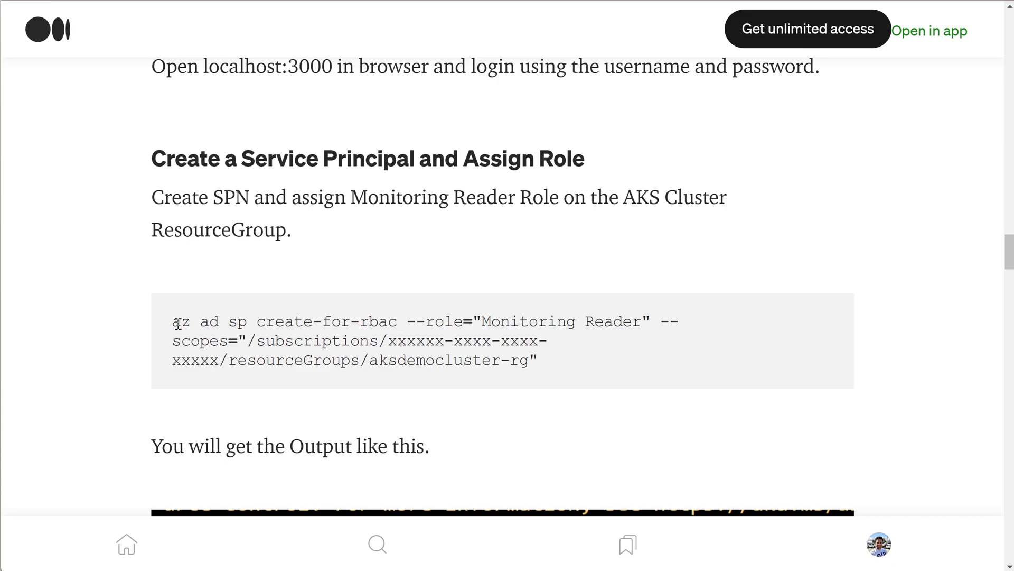
# Step: Stop the port-forward and paste the az ad sp create-for-rbac command with its placeholder scope erased
pyautogui.moveTo(170, 323); pyautogui.dragTo(398, 323)
pyautogui.moveTo(480, 320); pyautogui.dragTo(628, 323)
pyautogui.moveTo(257, 341); pyautogui.dragTo(176, 323)
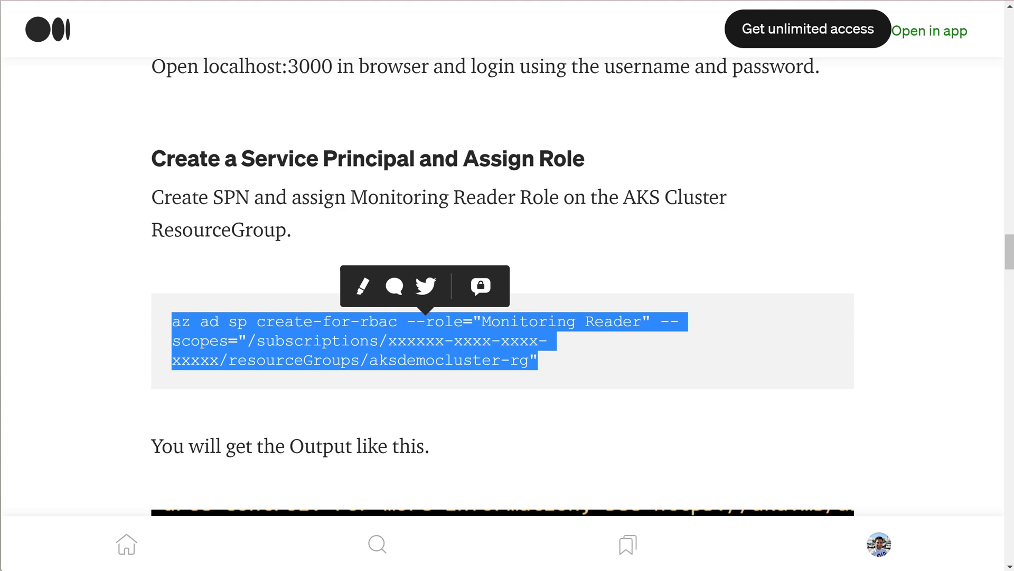
pyautogui.hotkey('alt', 'Tab')
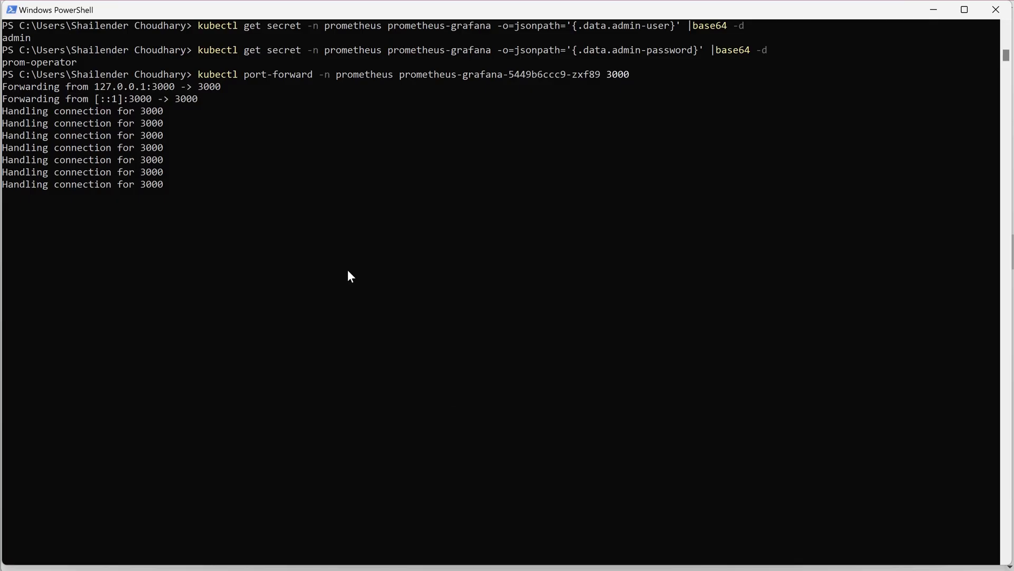
pyautogui.hotkey('ctrl', 'c')
pyautogui.hotkey('ctrl', 'v')
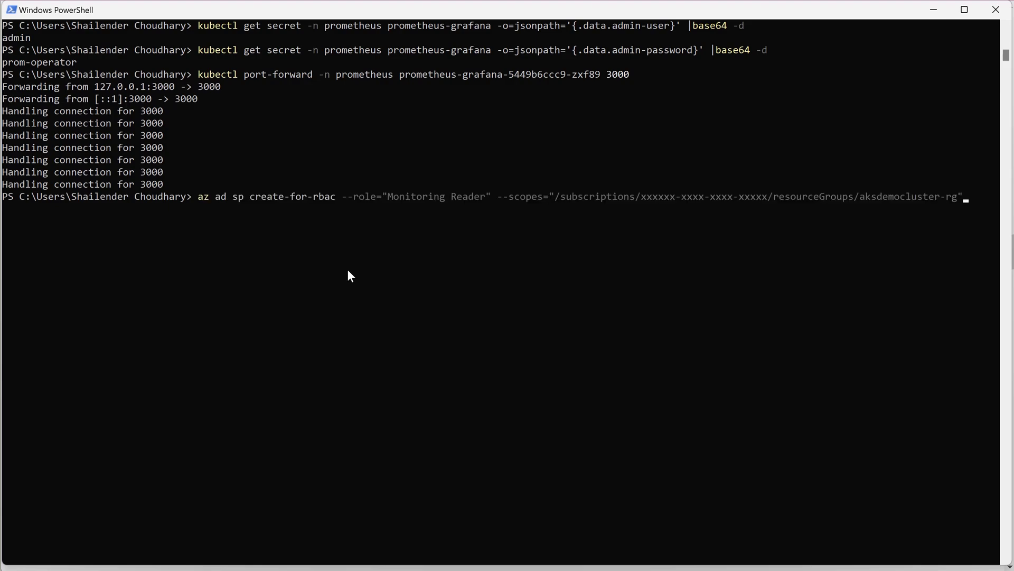
pyautogui.press('BackSpace')
pyautogui.press('BackSpace')
pyautogui.press('BackSpace')
pyautogui.press('BackSpace')
pyautogui.press('BackSpace')
pyautogui.press('BackSpace')
pyautogui.press('BackSpace')
pyautogui.press('BackSpace')
pyautogui.press('BackSpace')
pyautogui.press('BackSpace')
pyautogui.press('BackSpace')
pyautogui.press('BackSpace')
pyautogui.press('BackSpace')
pyautogui.press('BackSpace')
pyautogui.press('BackSpace')
pyautogui.press('BackSpace')
pyautogui.press('BackSpace')
pyautogui.press('BackSpace')
pyautogui.press('BackSpace')
pyautogui.press('BackSpace')
pyautogui.press('BackSpace')
pyautogui.press('BackSpace')
pyautogui.press('BackSpace')
pyautogui.press('BackSpace')
pyautogui.press('BackSpace')
pyautogui.press('BackSpace')
pyautogui.press('BackSpace')
pyautogui.press('BackSpace')
pyautogui.press('BackSpace')
pyautogui.press('BackSpace')
pyautogui.press('BackSpace')
pyautogui.press('BackSpace')
pyautogui.press('BackSpace')
pyautogui.press('BackSpace')
pyautogui.press('BackSpace')
pyautogui.press('BackSpace')
pyautogui.press('BackSpace')
pyautogui.press('BackSpace')
pyautogui.press('BackSpace')
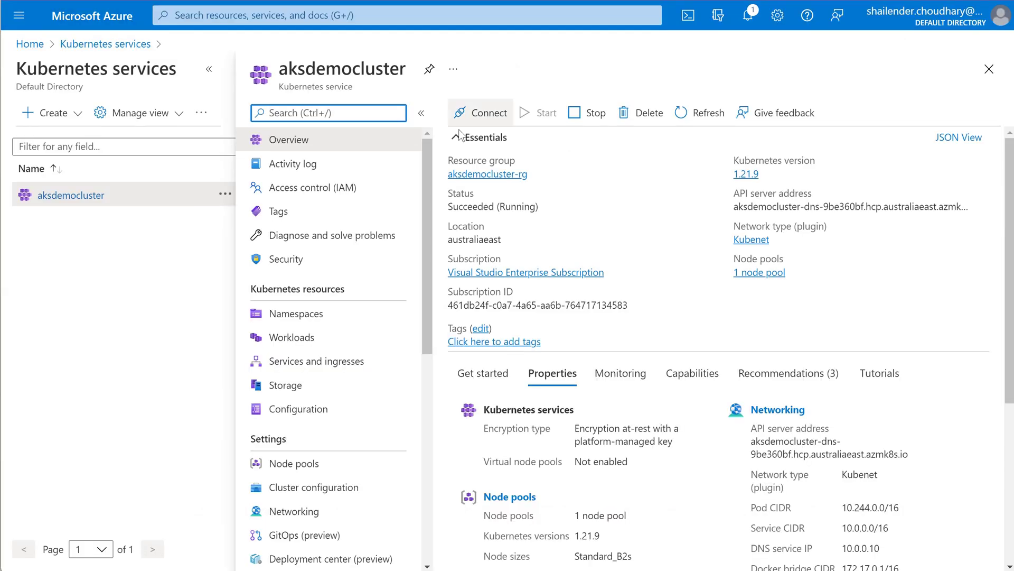
# Step: Copy aksdemocluster-rg's Resource ID from its JSON view into the command's --scopes value
pyautogui.click(507, 174)
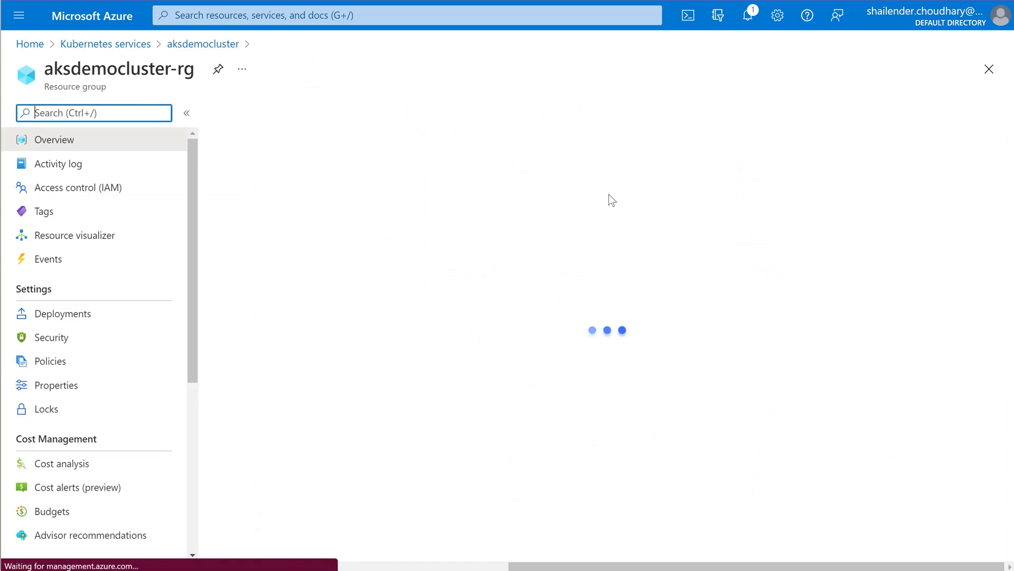
pyautogui.click(957, 136)
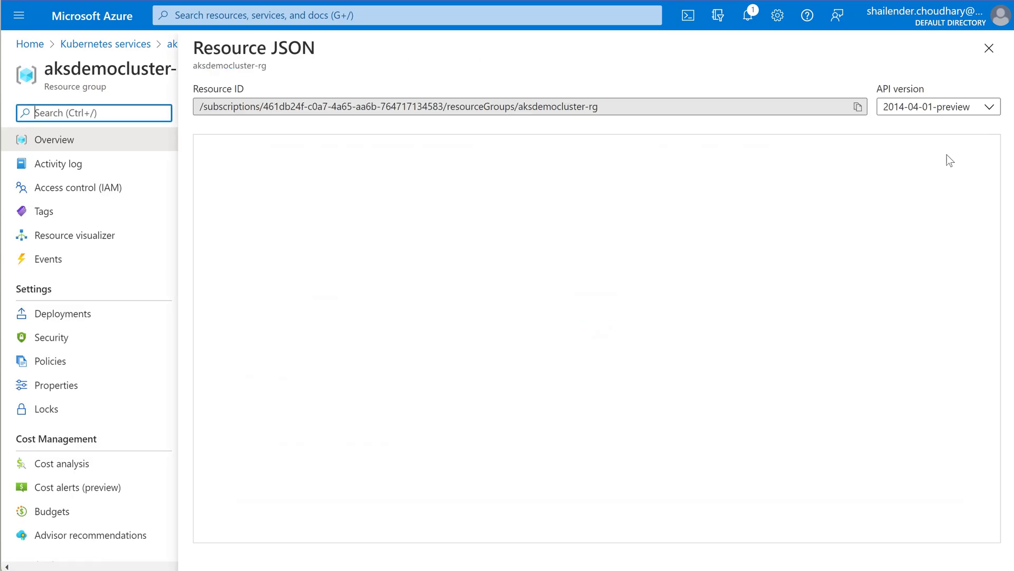
pyautogui.click(858, 107)
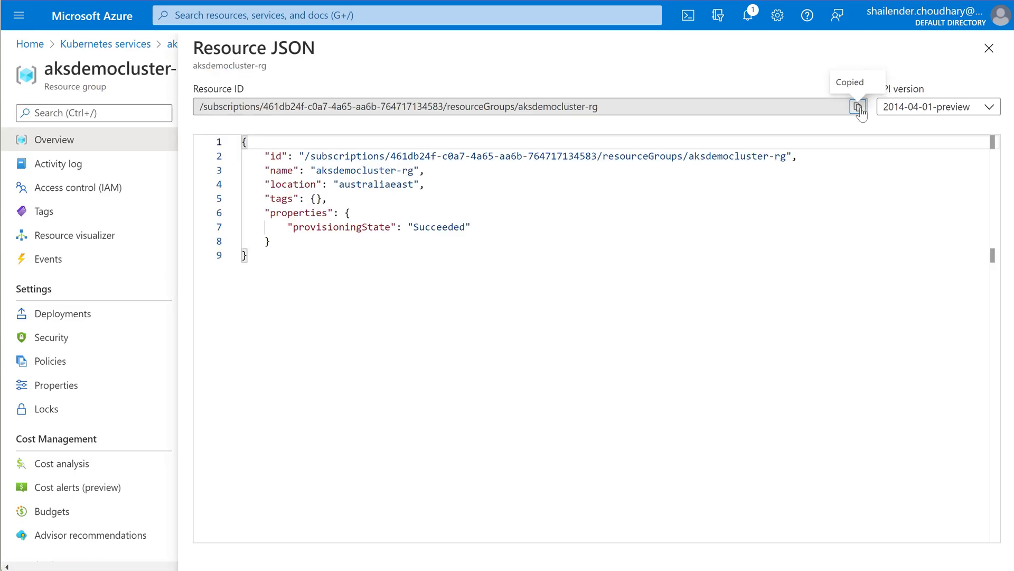
pyautogui.hotkey('alt', 'Tab')
pyautogui.rightClick(632, 201)
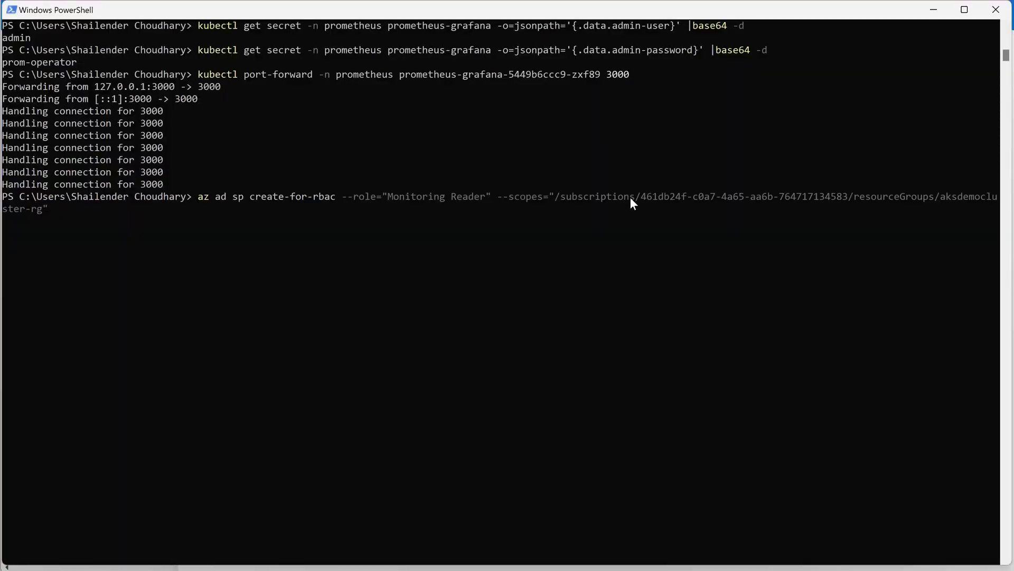
# Step: Run az ad sp create-for-rbac to create the Monitoring Reader service principal for aksdemocluster-rg
pyautogui.press('Return')
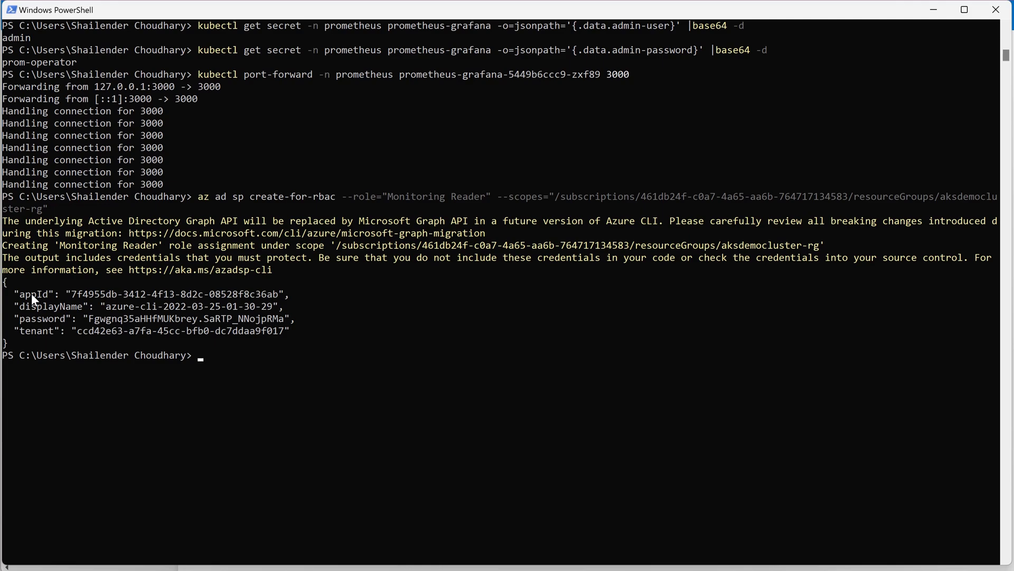
pyautogui.hotkey('alt', 'Tab')
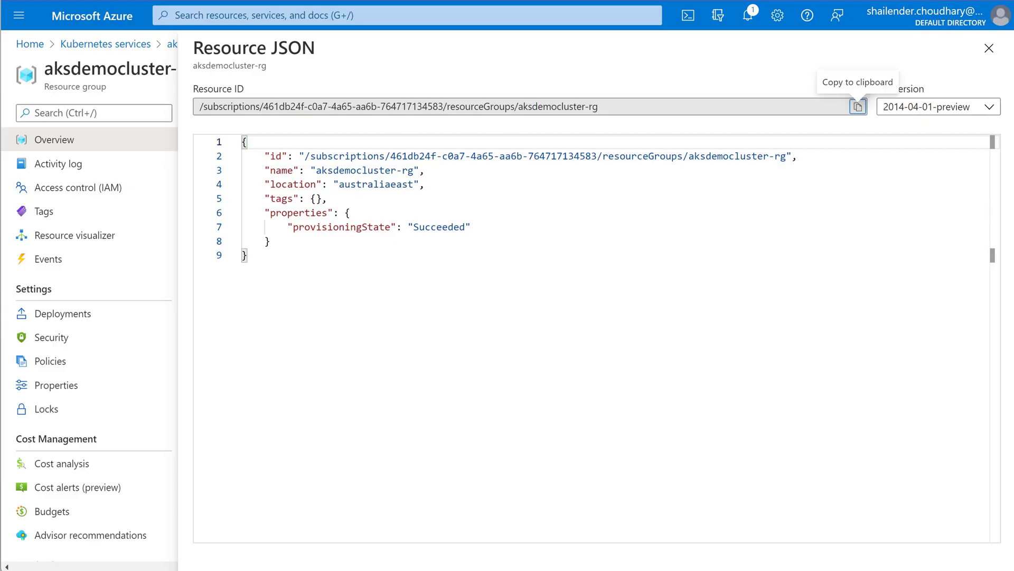
pyautogui.click(245, 16)
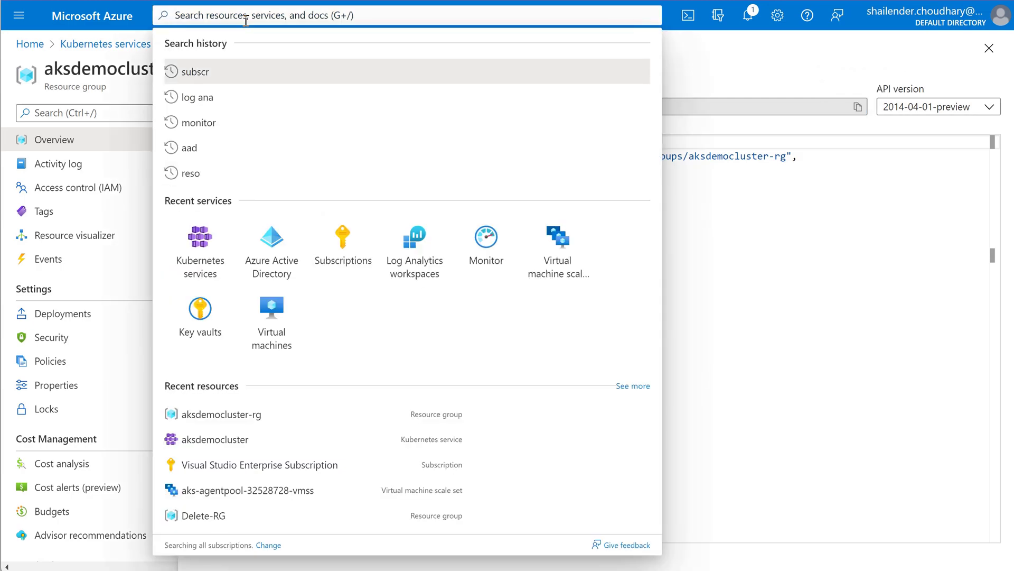
pyautogui.click(273, 245)
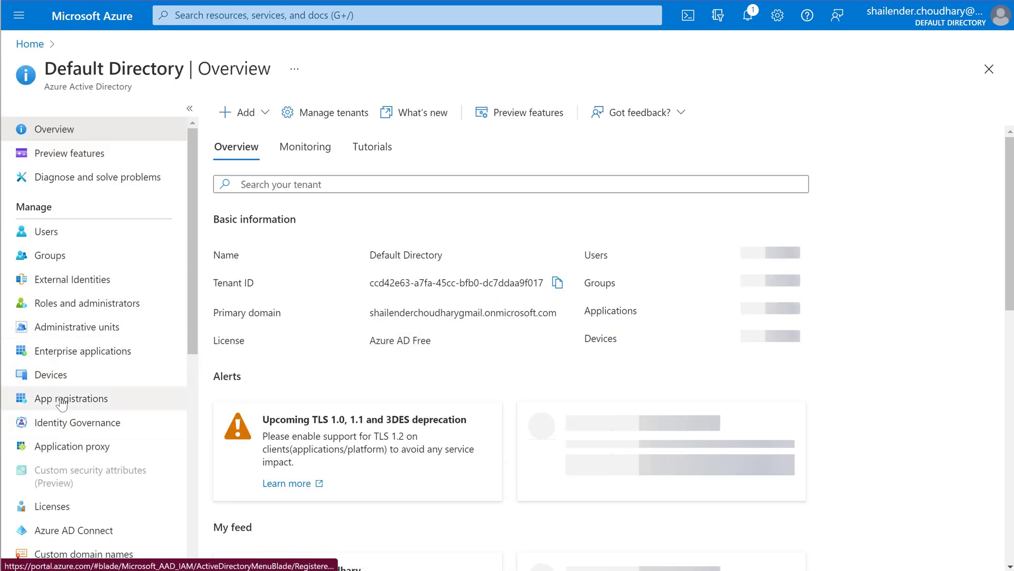
pyautogui.click(61, 401)
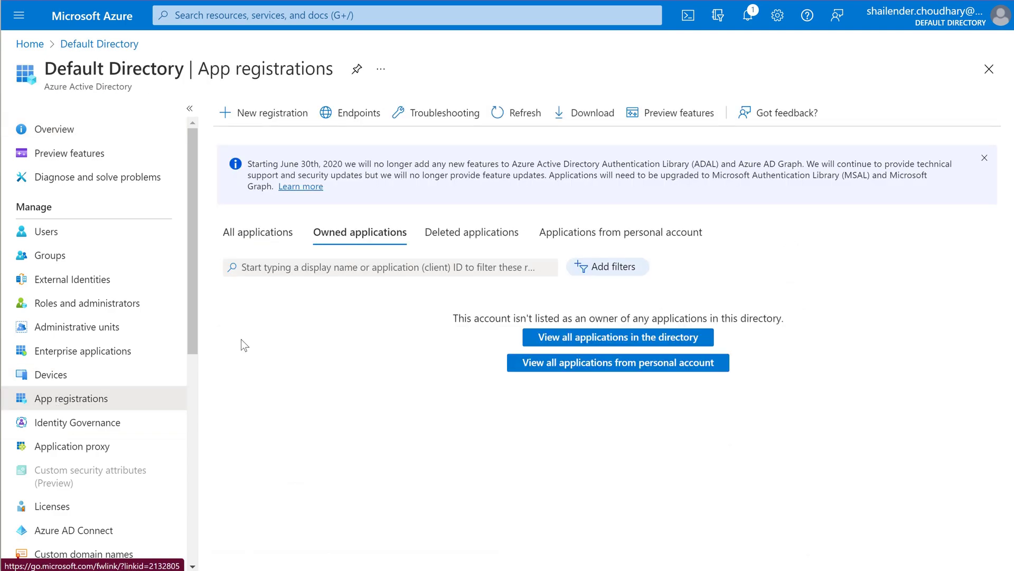
pyautogui.click(265, 239)
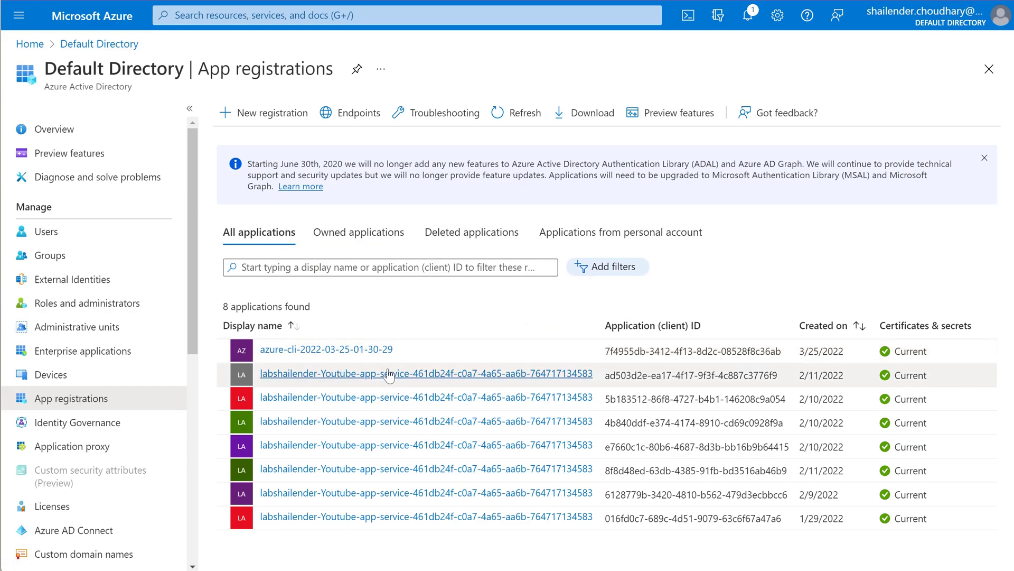
pyautogui.click(326, 349)
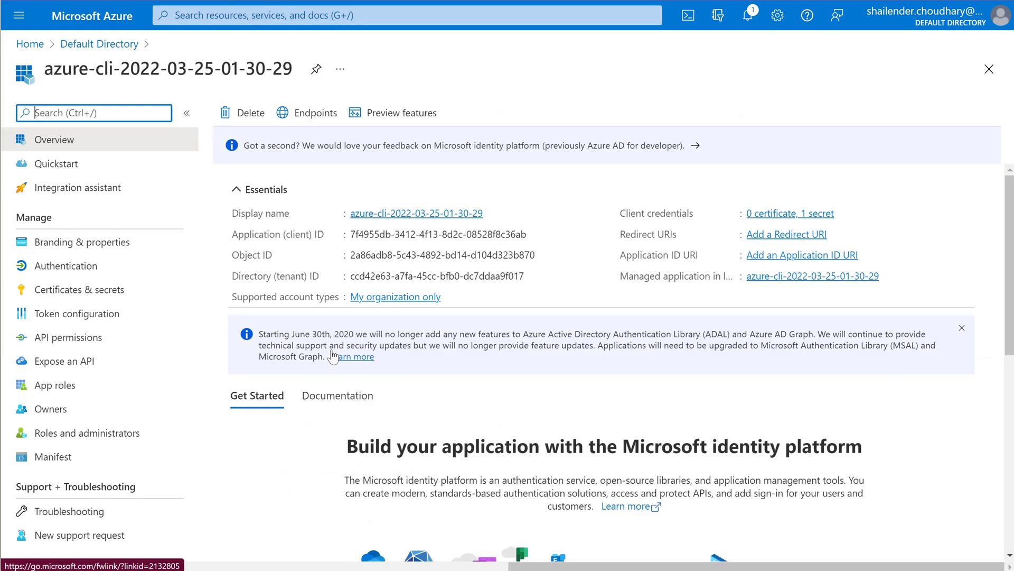
# Step: Check aksdemocluster-rg's Access control role assignments for the app's Monitoring Reader role
pyautogui.click(212, 15)
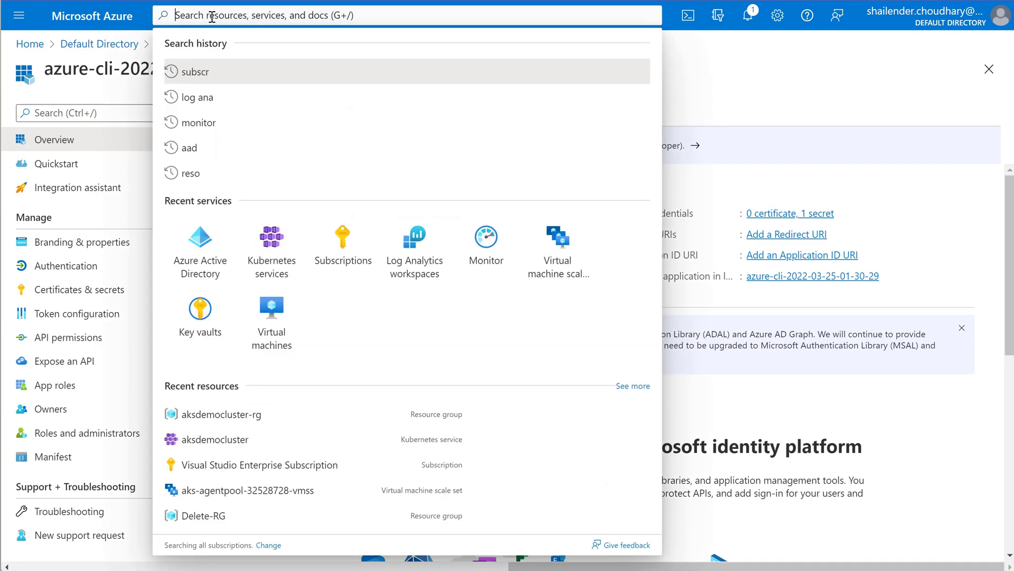
pyautogui.click(272, 256)
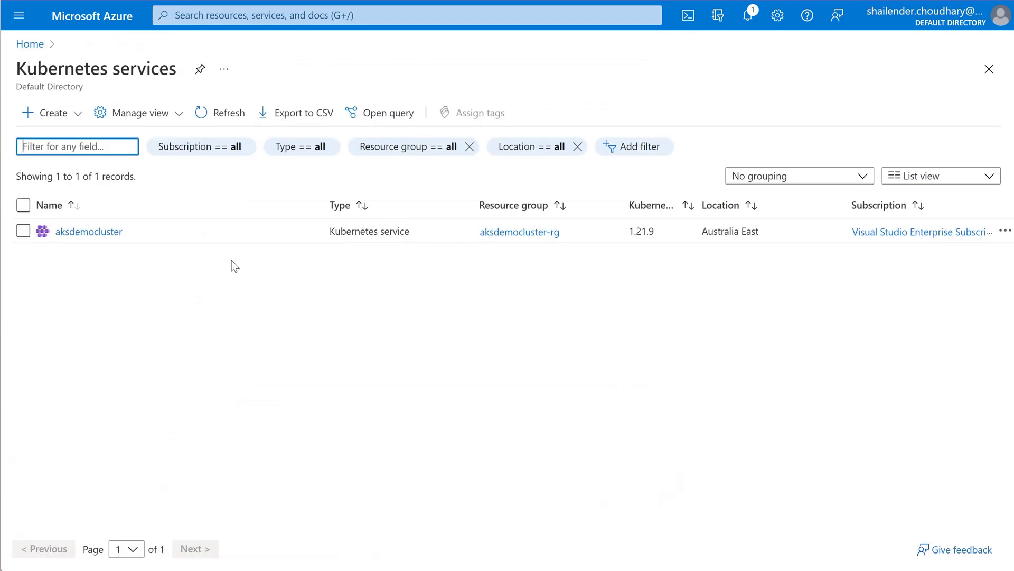
pyautogui.click(520, 231)
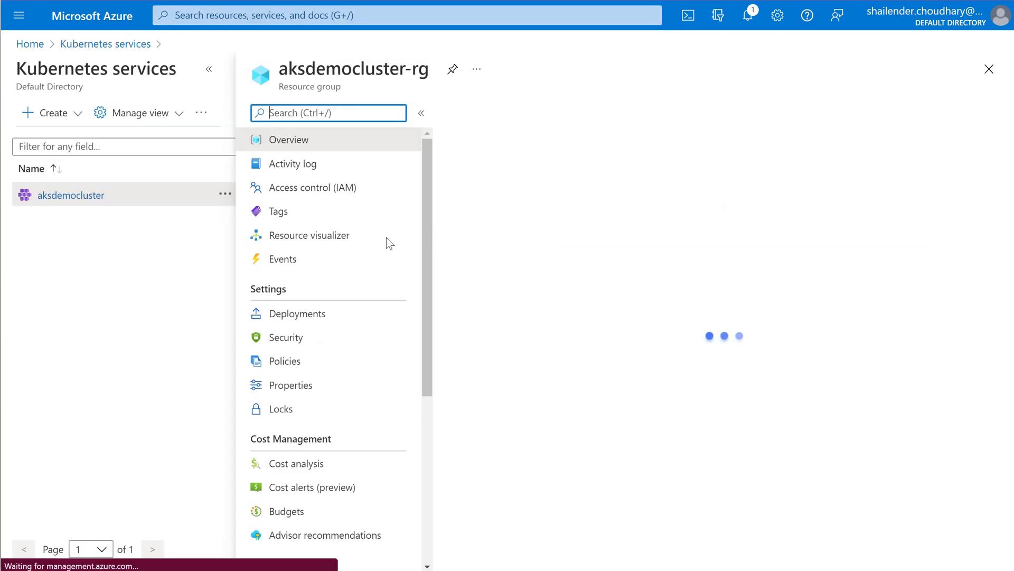
pyautogui.click(319, 191)
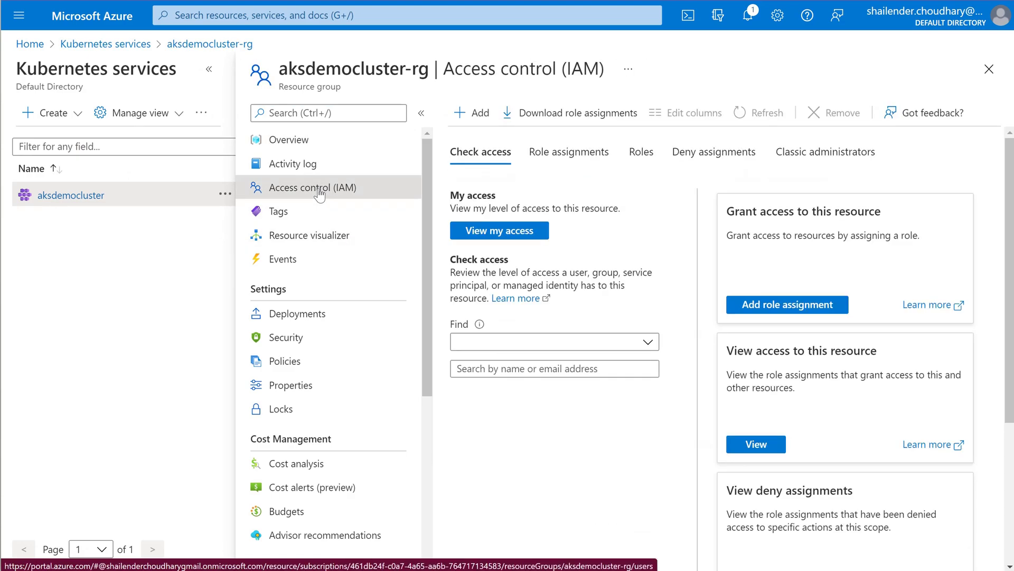
pyautogui.click(567, 153)
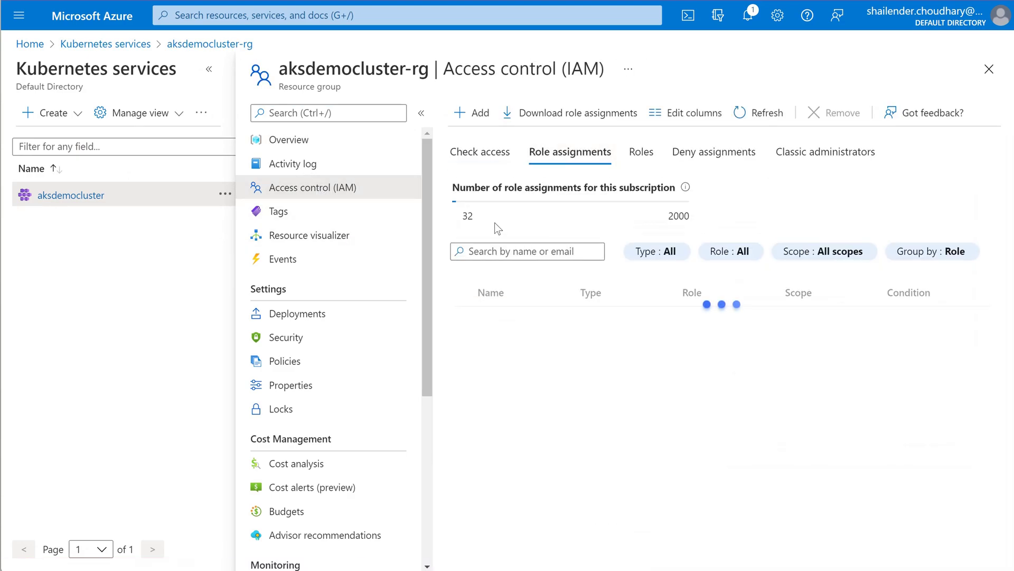
pyautogui.scroll(-6, 571, 370)
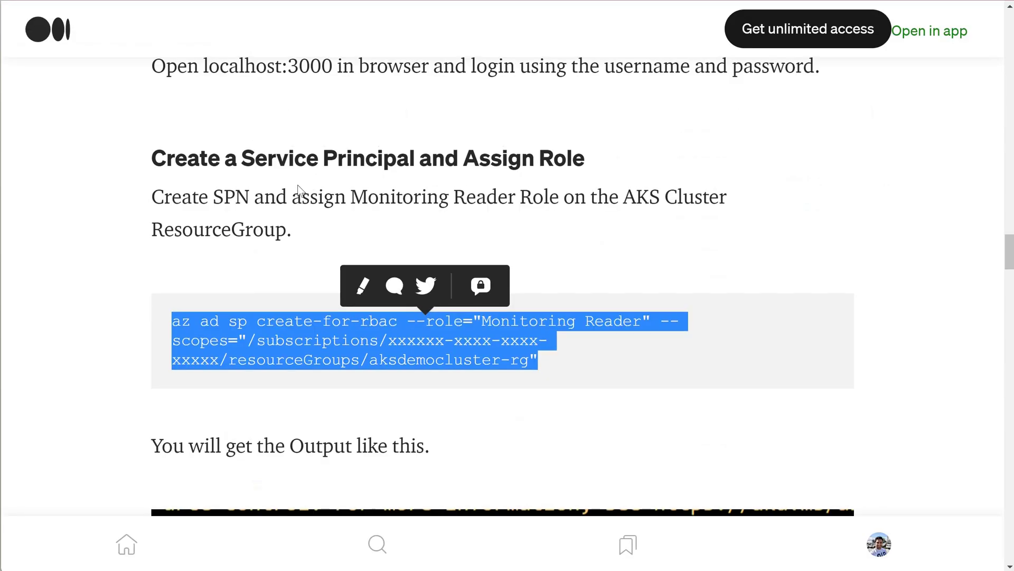
pyautogui.scroll(-5, 297, 181)
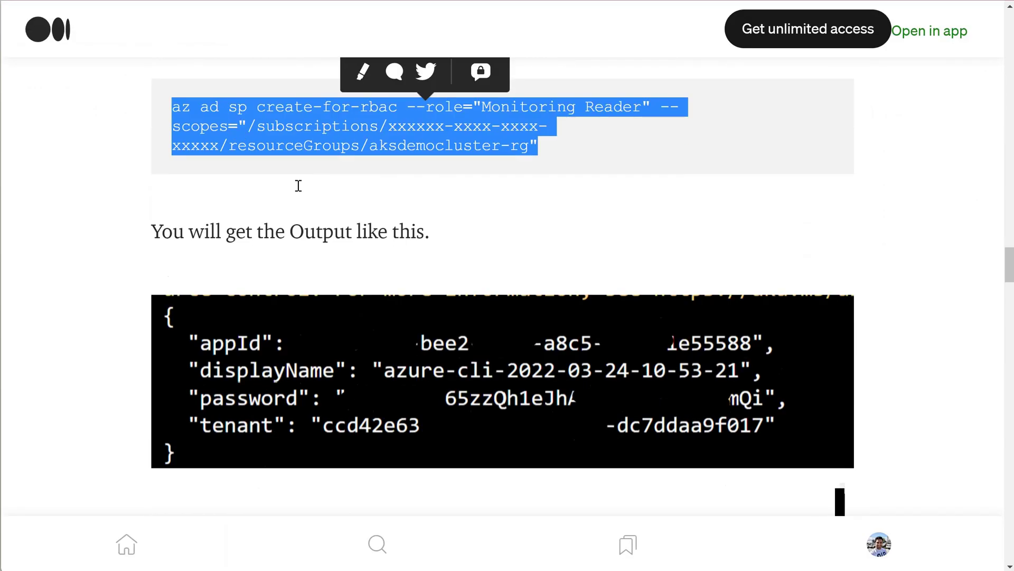
# Step: Recall the kubectl port-forward command from history to forward Grafana's port 3000 again
pyautogui.scroll(-5, 367, 363)
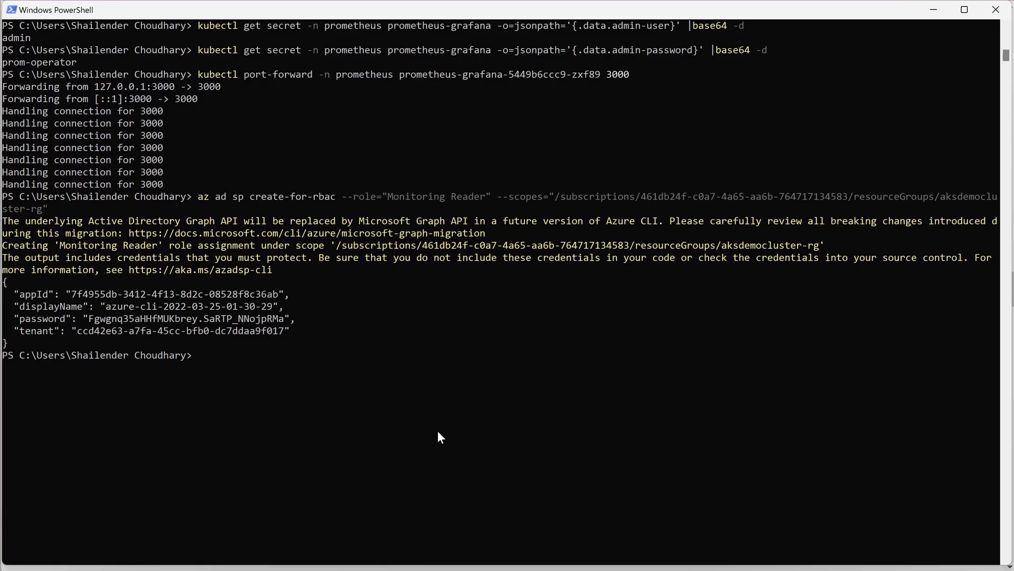
pyautogui.press('Up')
pyautogui.press('Up')
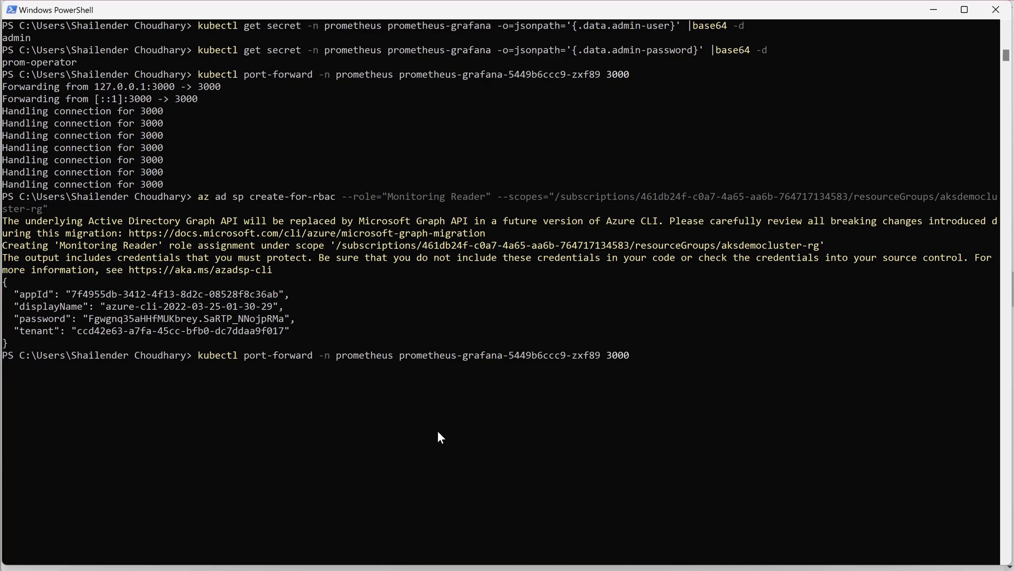
pyautogui.press('Up')
pyautogui.press('Down')
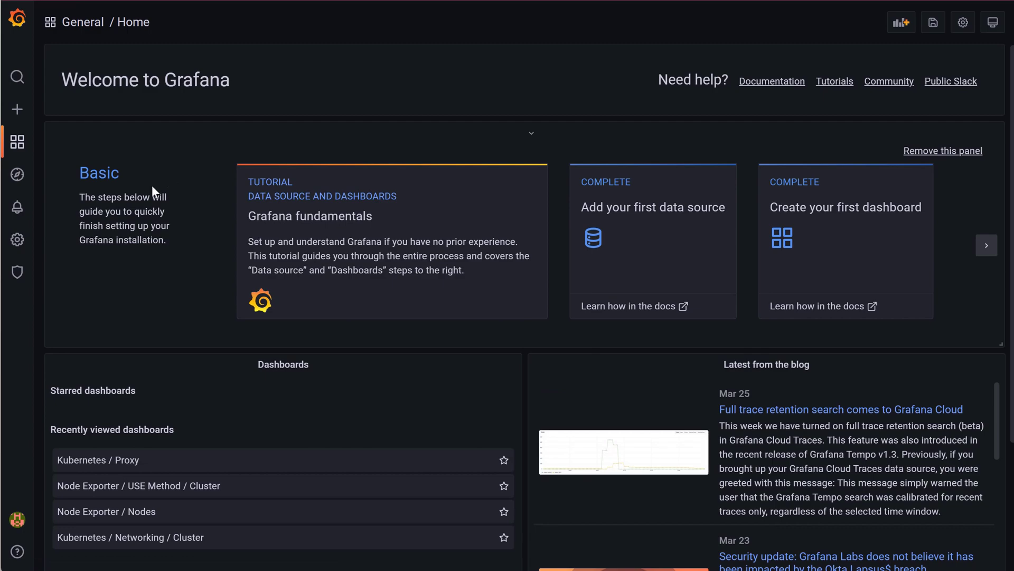
# Step: From Configuration > Data sources, filter the types for Azure Monitor and add it
pyautogui.moveTo(19, 242)
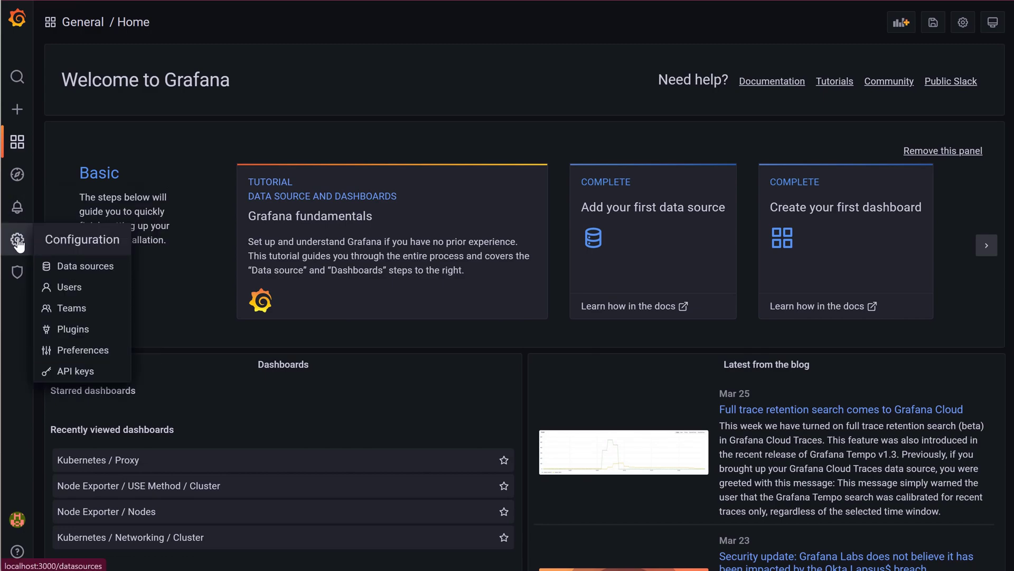
pyautogui.click(85, 267)
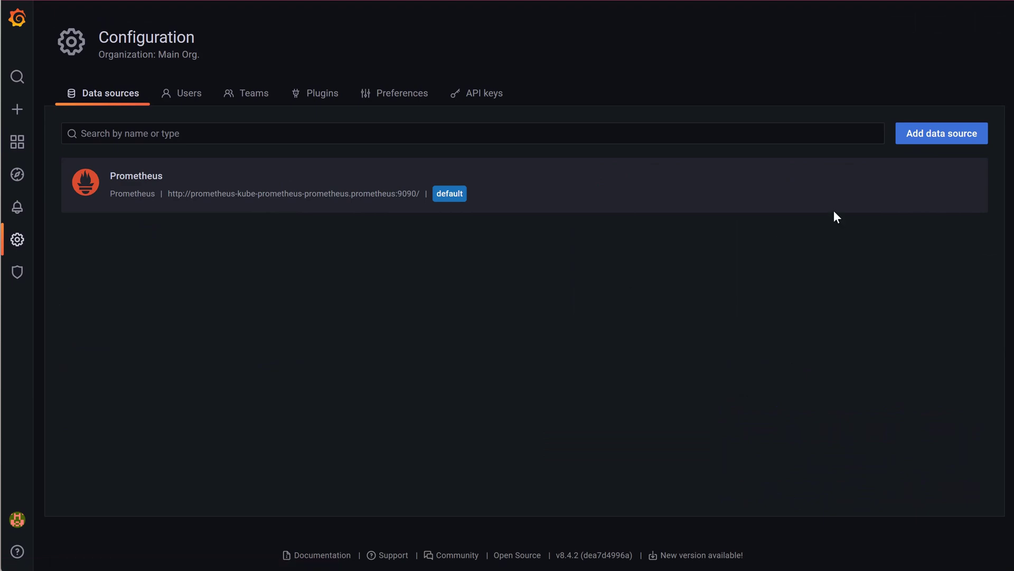
pyautogui.click(911, 138)
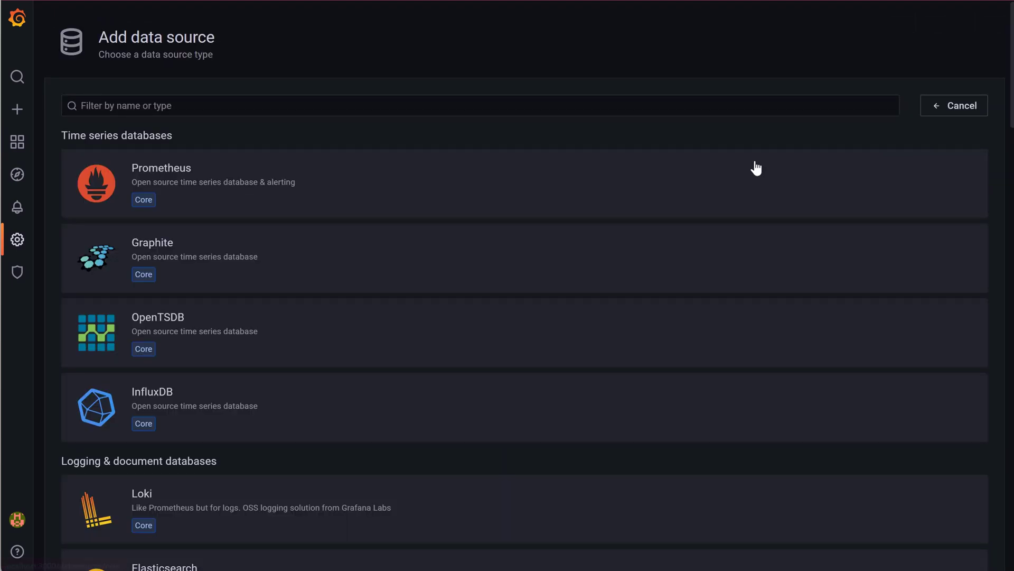
pyautogui.click(208, 108)
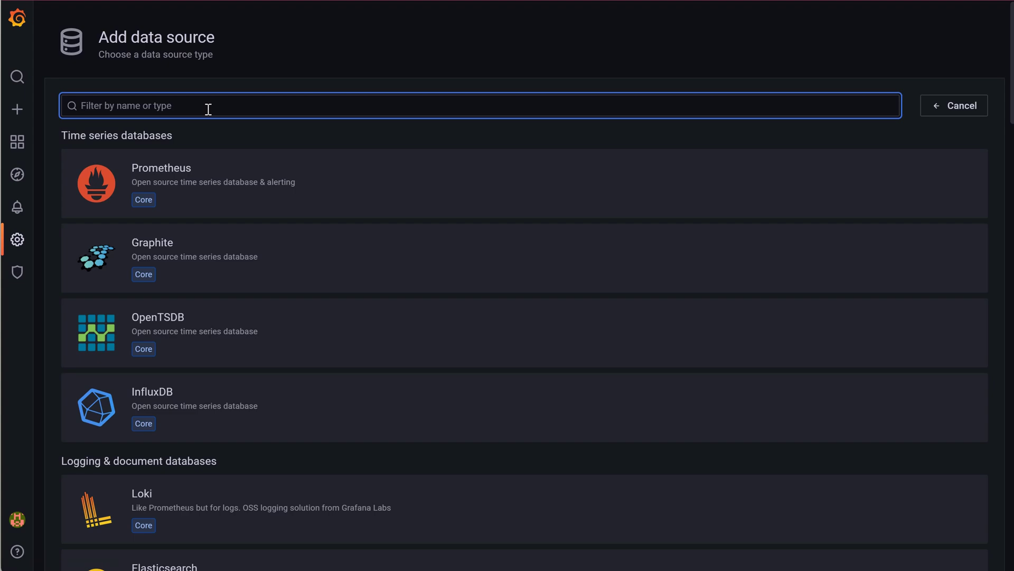
pyautogui.write('azure m')
pyautogui.write('oni')
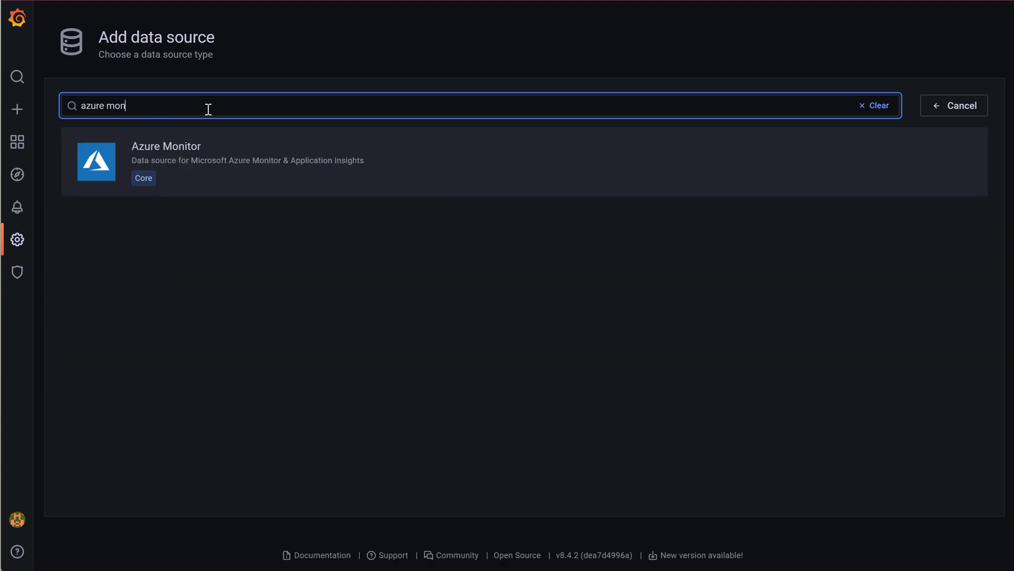
pyautogui.click(195, 144)
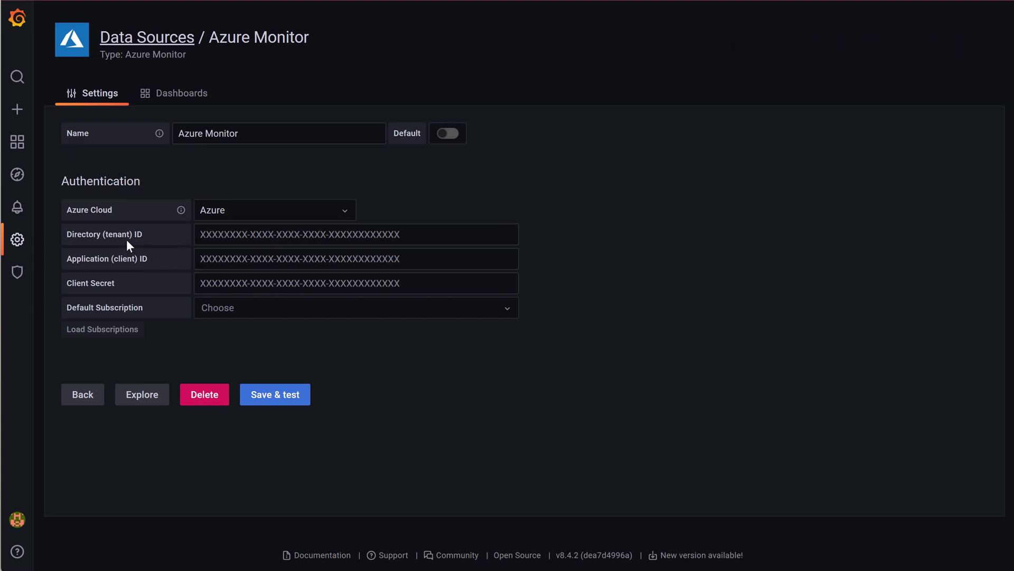
# Step: Paste the tenant ID from the PowerShell output into Directory (tenant) ID
pyautogui.hotkey('alt', 'Tab')
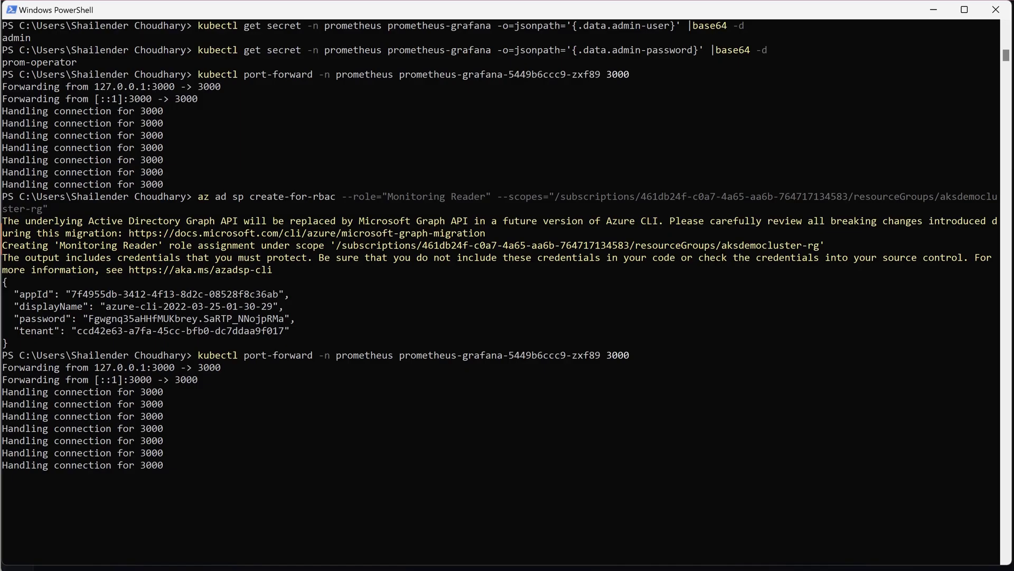
pyautogui.click(75, 330)
pyautogui.doubleClick(77, 332)
pyautogui.click(77, 332)
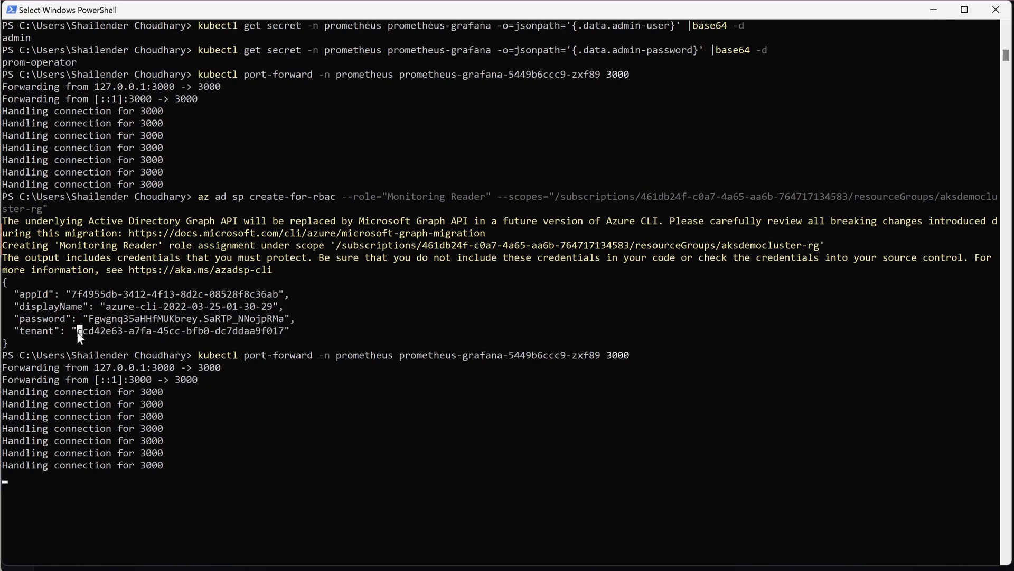
pyautogui.moveTo(107, 332); pyautogui.dragTo(284, 332)
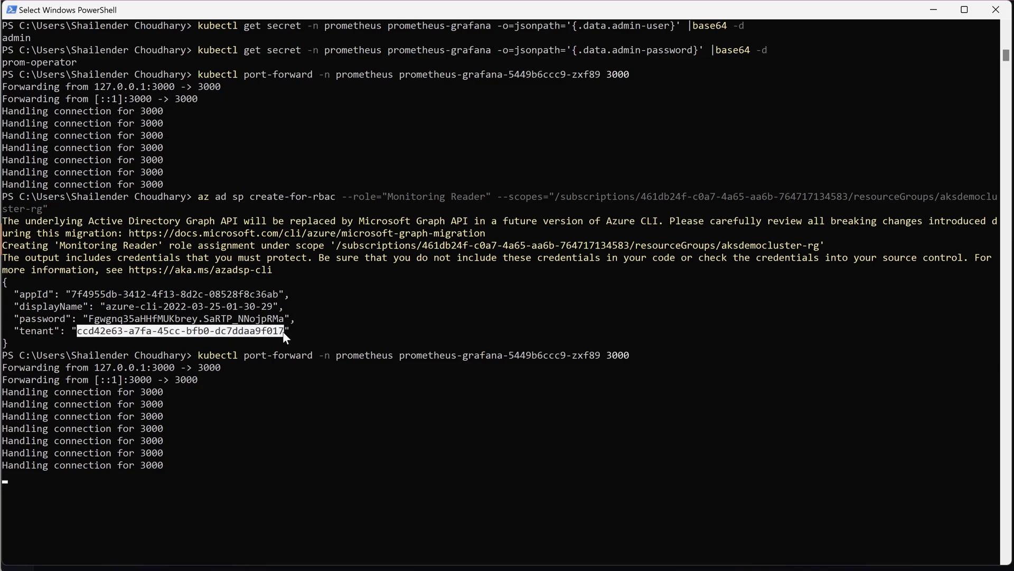
pyautogui.rightClick(283, 331)
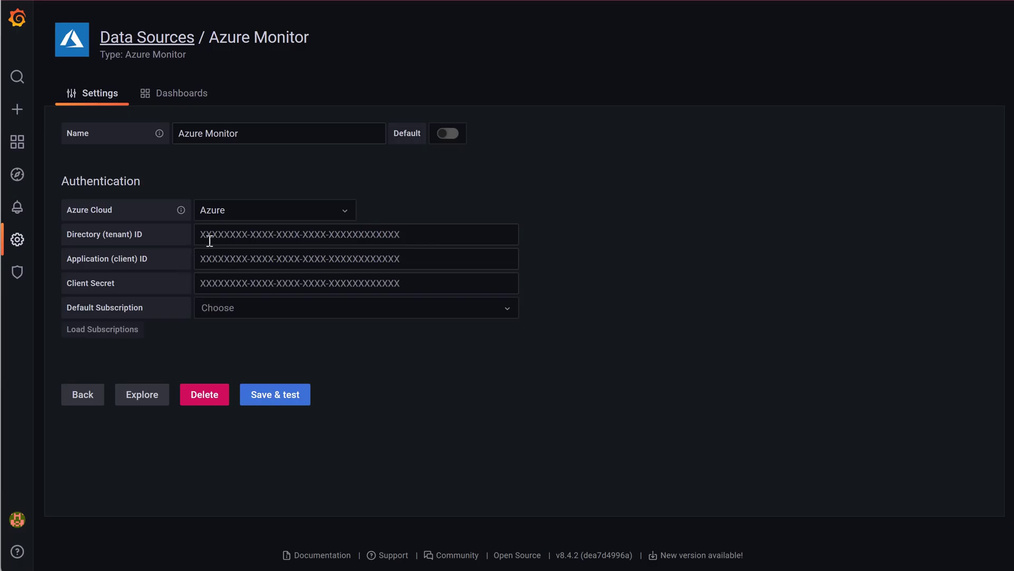
pyautogui.click(218, 235)
pyautogui.write('ccd42e63-a7fa-45cc-bfb0-dc7ddaa9f017')
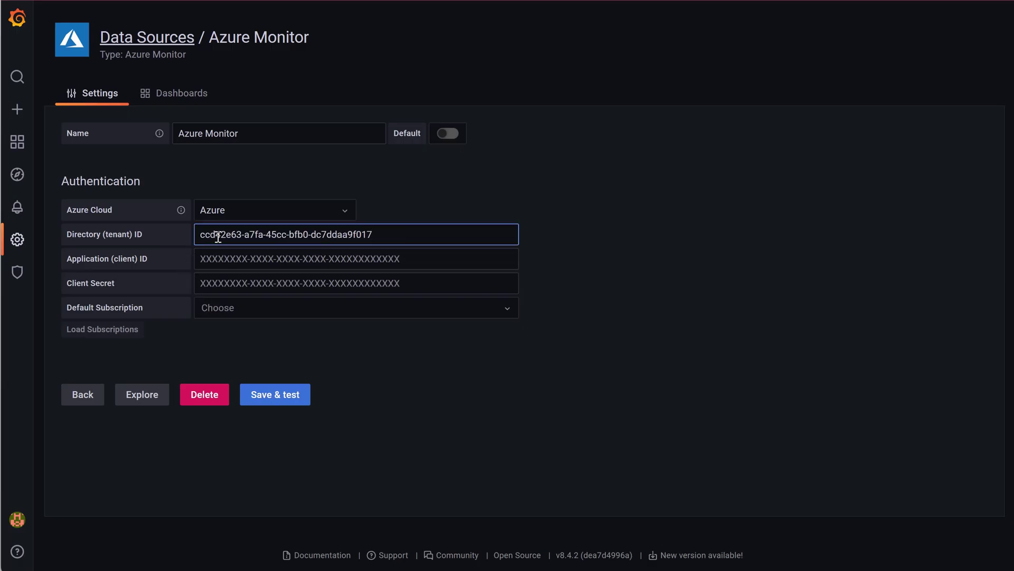
# Step: Paste the appId from the PowerShell output into Application (client) ID
pyautogui.hotkey('alt', 'Tab')
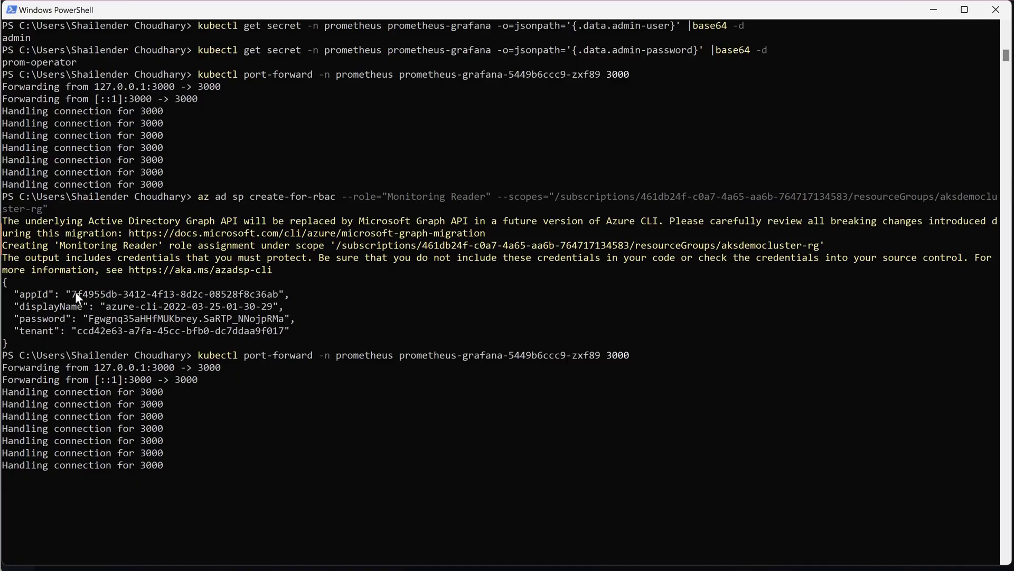
pyautogui.moveTo(72, 292); pyautogui.dragTo(275, 295)
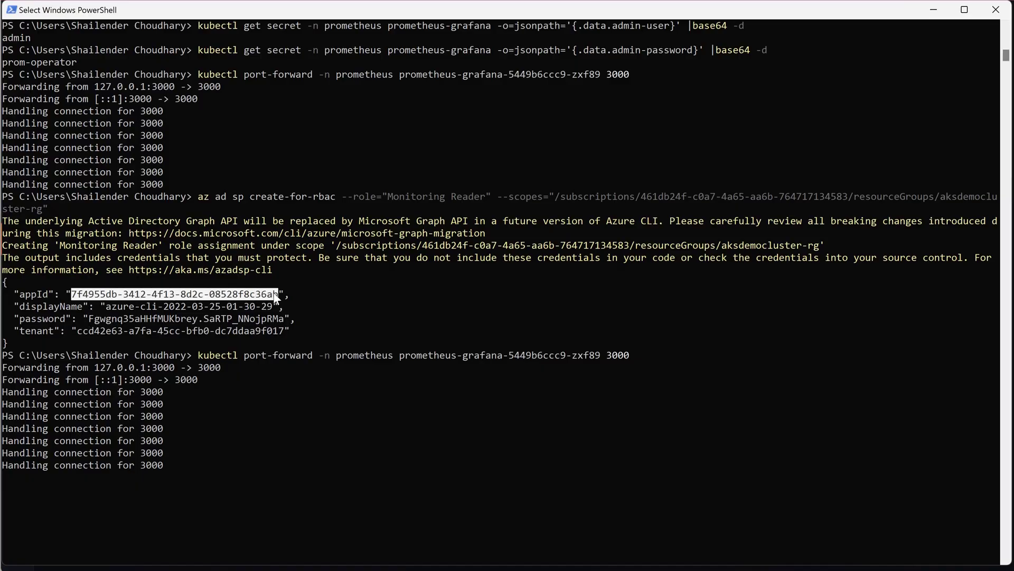
pyautogui.hotkey('ctrl', 'c')
pyautogui.hotkey('alt', 'Tab')
pyautogui.click(252, 259)
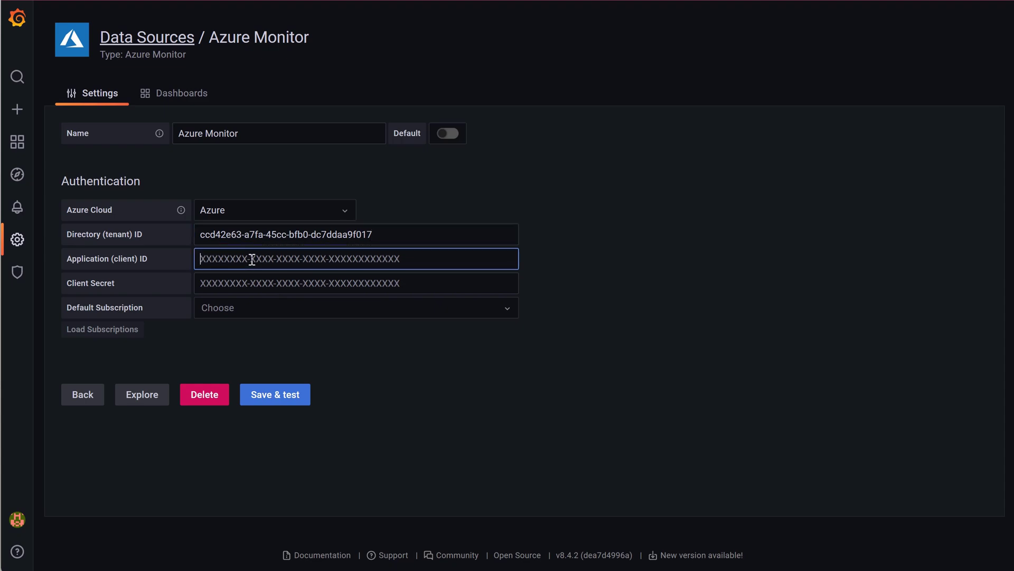
pyautogui.hotkey('ctrl', 'v')
# Step: Paste the service principal password from the PowerShell output into Client Secret
pyautogui.hotkey('alt', 'Tab')
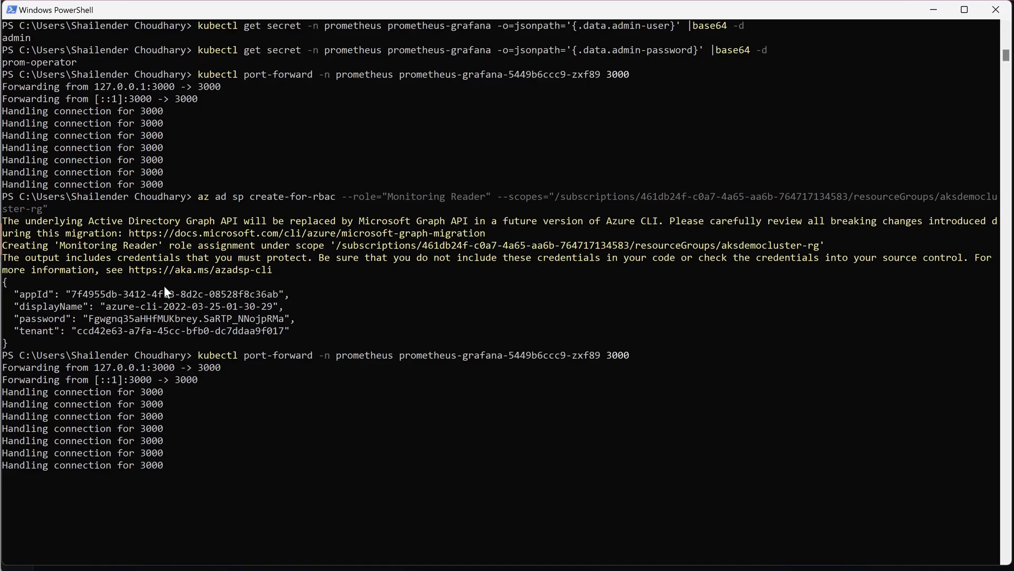
pyautogui.moveTo(89, 317); pyautogui.dragTo(279, 318)
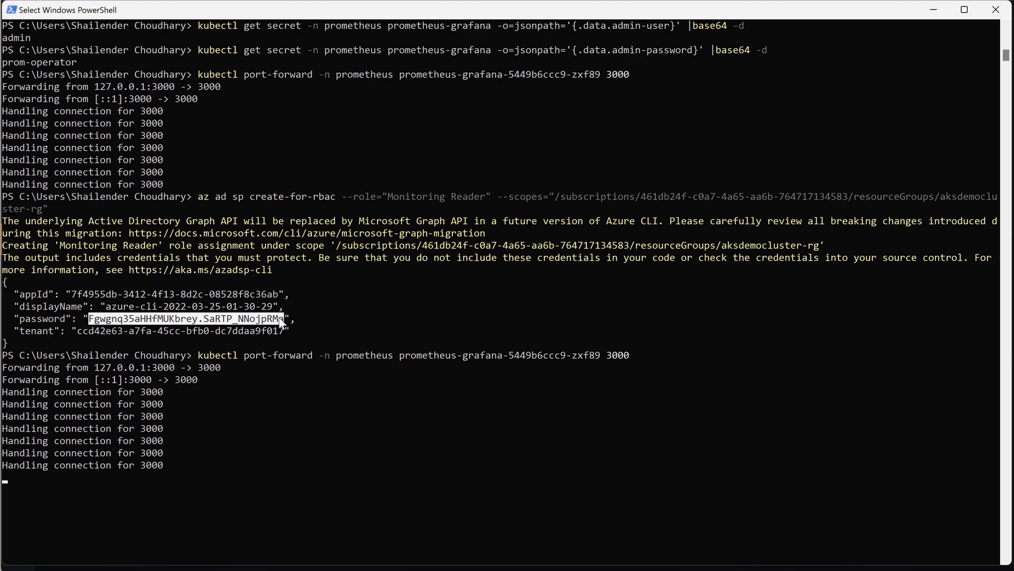
pyautogui.rightClick(279, 317)
pyautogui.hotkey('alt', 'Tab')
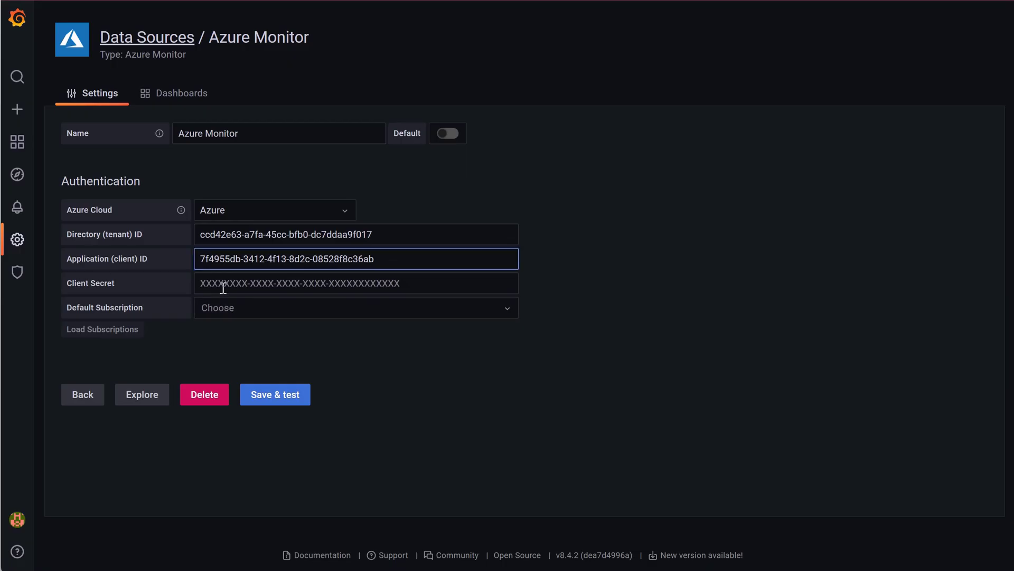
pyautogui.click(223, 288)
pyautogui.hotkey('ctrl', 'v')
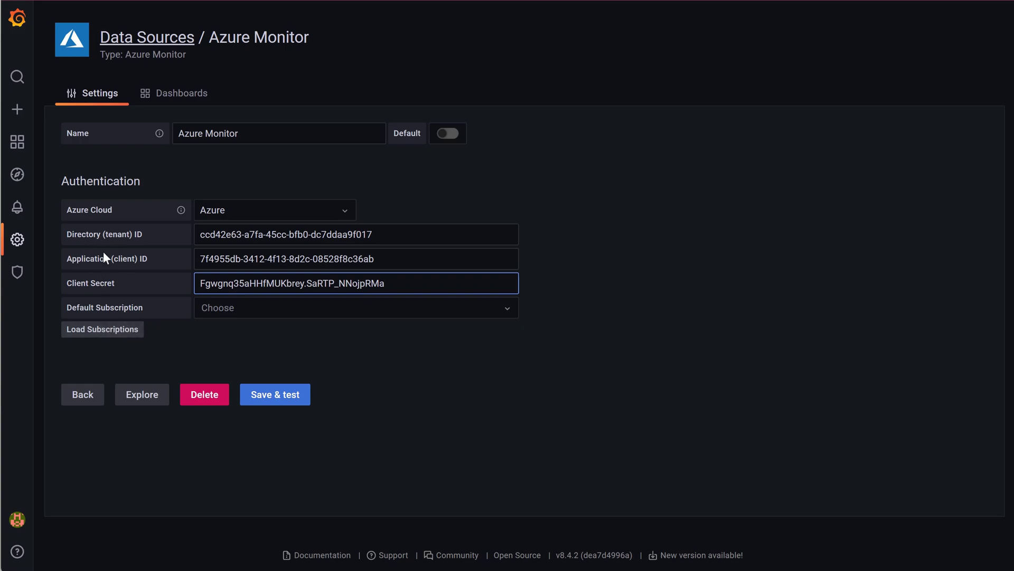
# Step: Load subscriptions, keep the default subscription, and Save & test to get Azure Monitor and Log Analytics success
pyautogui.click(95, 333)
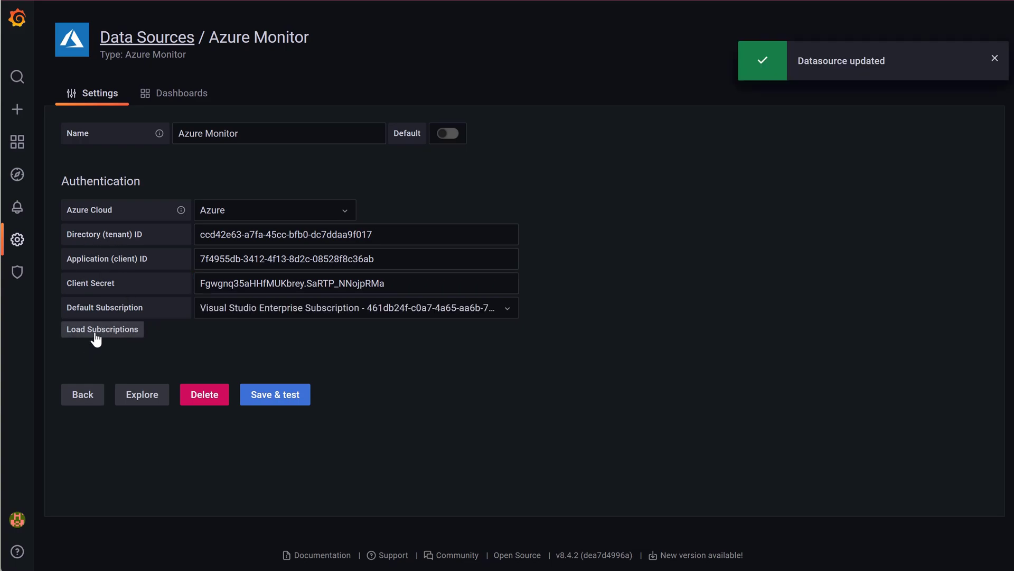
pyautogui.click(229, 311)
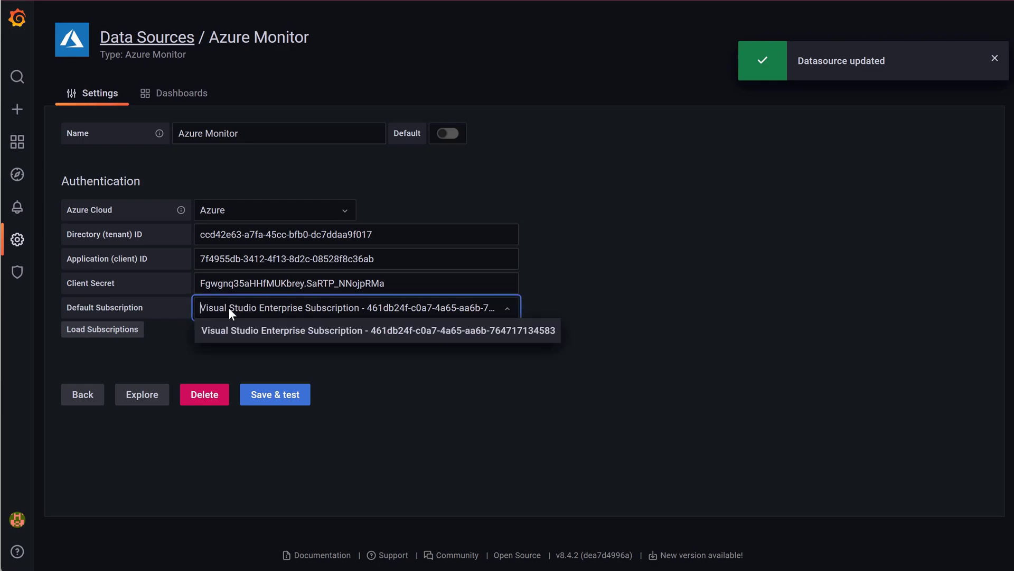
pyautogui.click(362, 357)
pyautogui.click(275, 396)
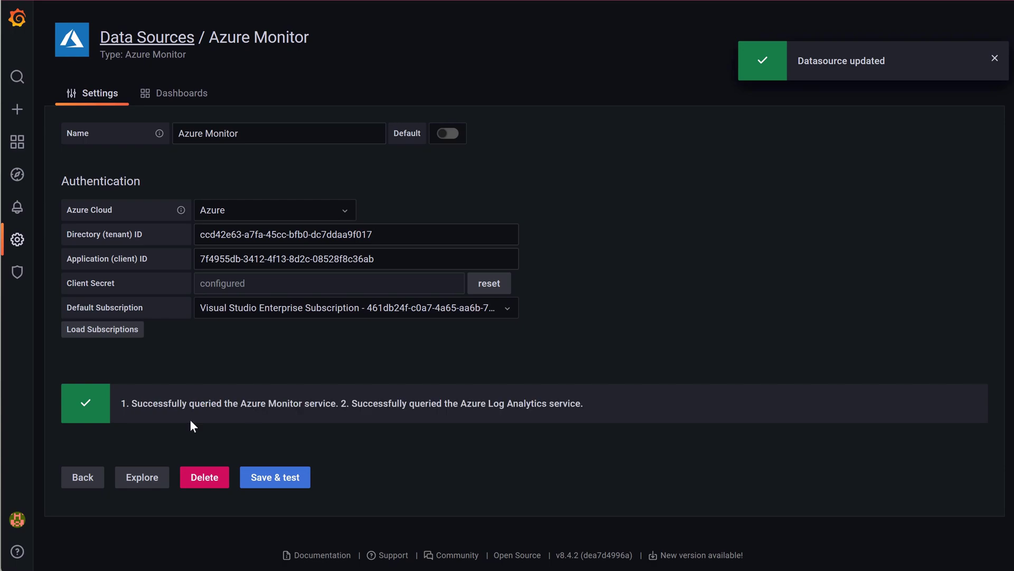
pyautogui.moveTo(182, 404); pyautogui.dragTo(332, 400)
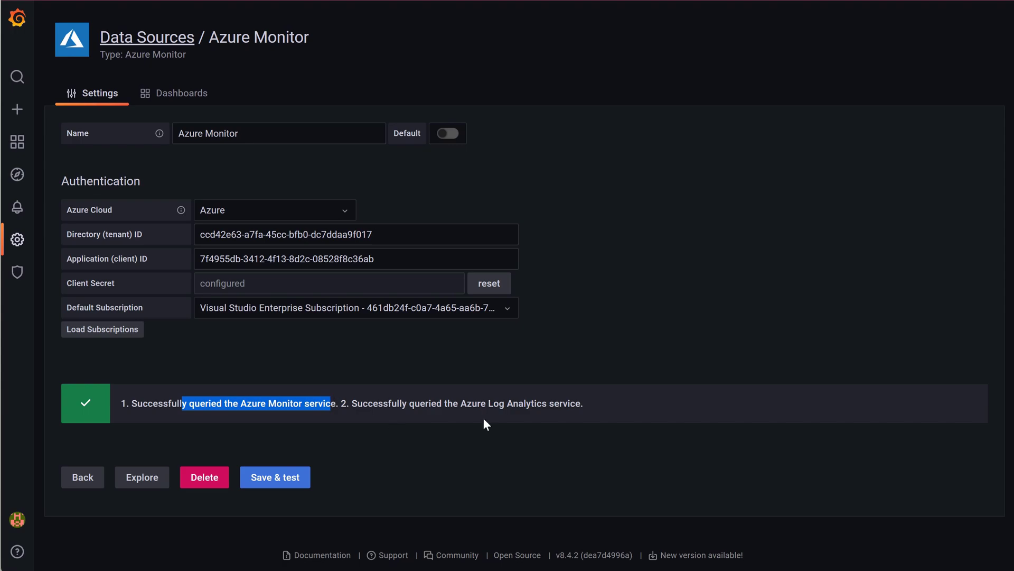
pyautogui.moveTo(462, 404); pyautogui.dragTo(584, 404)
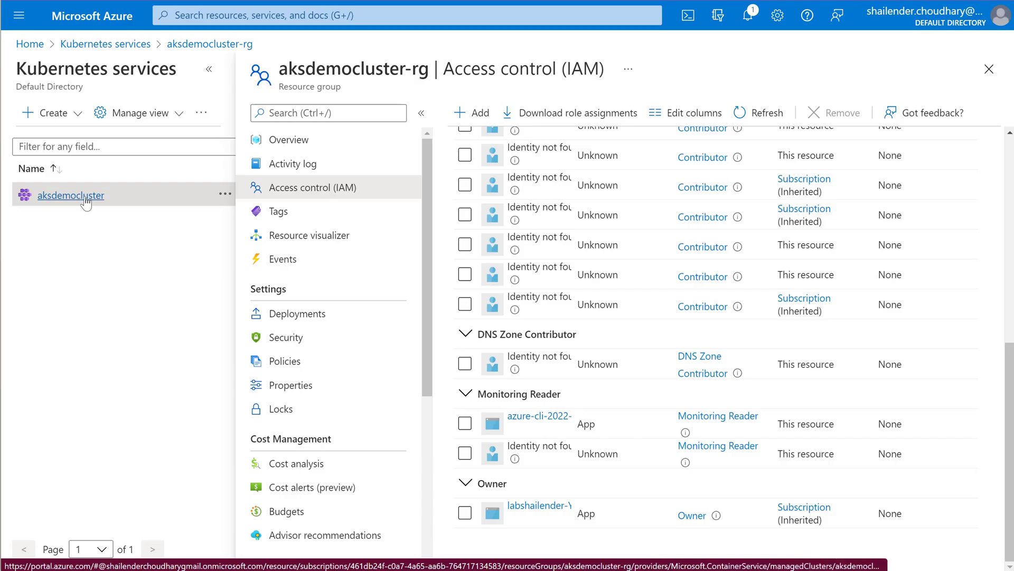
# Step: Open the aksdemocluster service and go to its Monitoring > Insights page
pyautogui.click(82, 198)
pyautogui.scroll(-6, 355, 384)
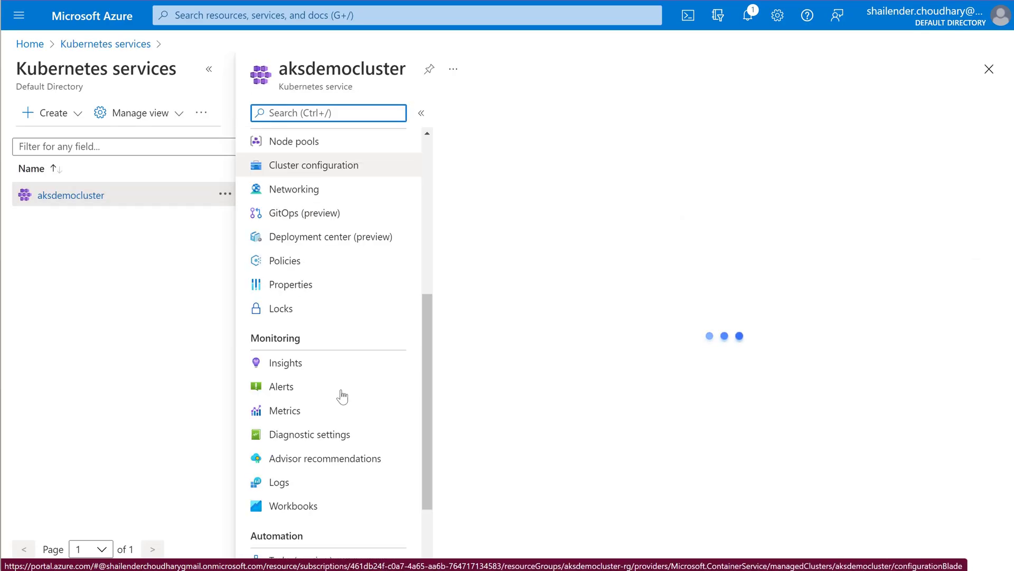
pyautogui.click(336, 364)
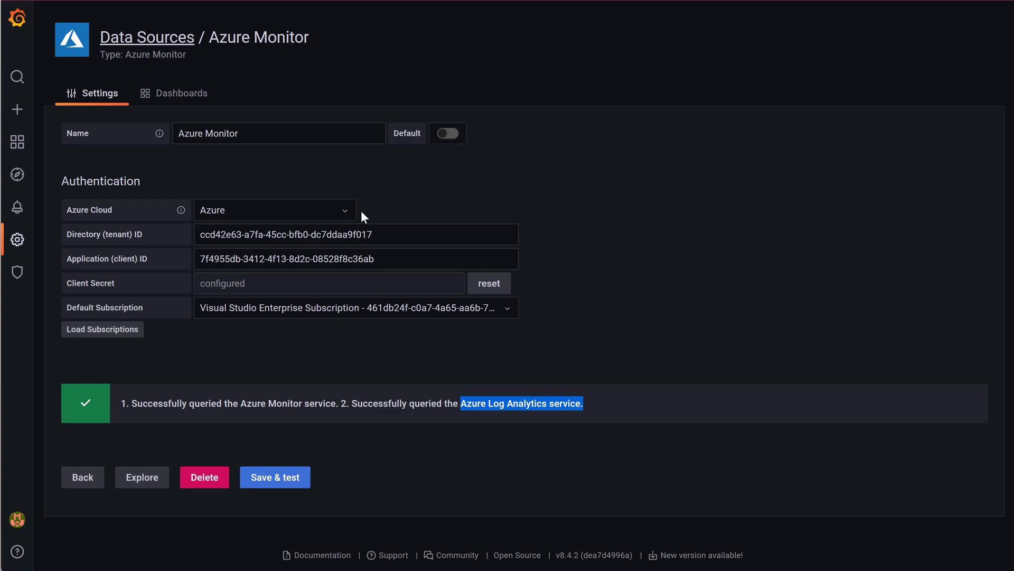
# Step: On Grafana's dashboard Import page, enter Grafana.com dashboard ID 10956
pyautogui.moveTo(17, 117)
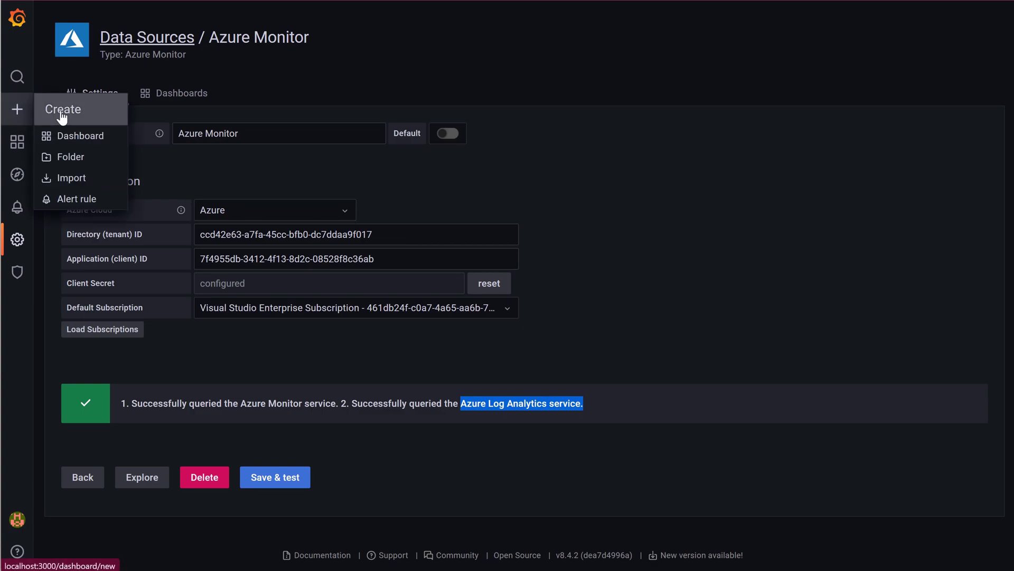
pyautogui.click(70, 179)
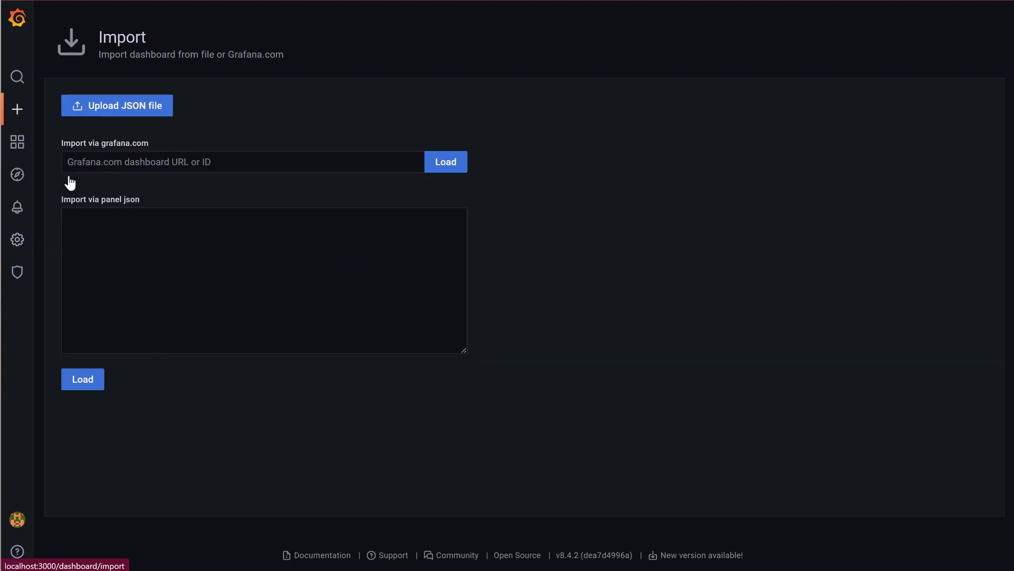
pyautogui.click(93, 164)
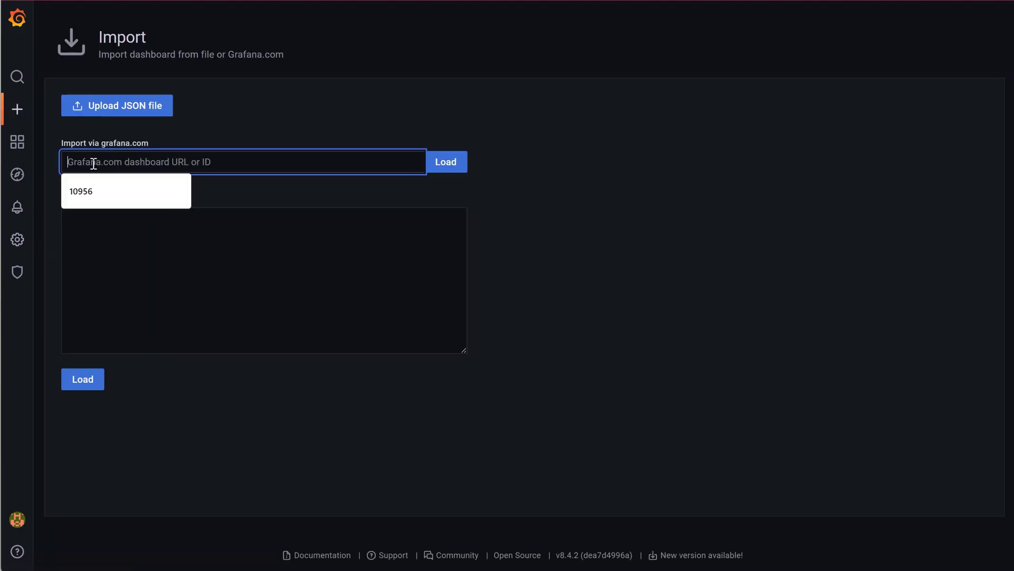
pyautogui.click(80, 193)
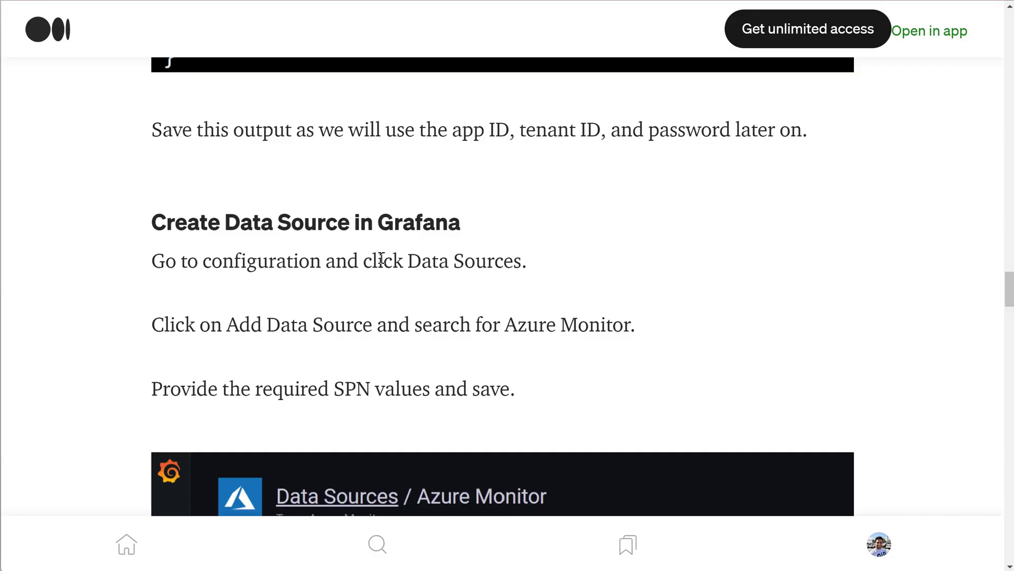
pyautogui.scroll(-15, 385, 262)
pyautogui.scroll(-2, 385, 262)
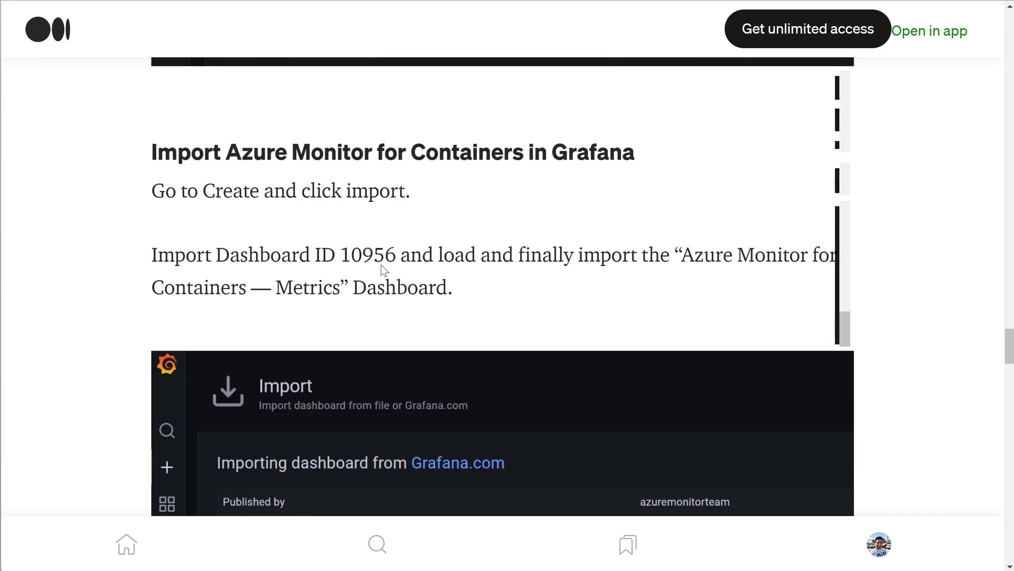
pyautogui.moveTo(351, 239); pyautogui.dragTo(399, 241)
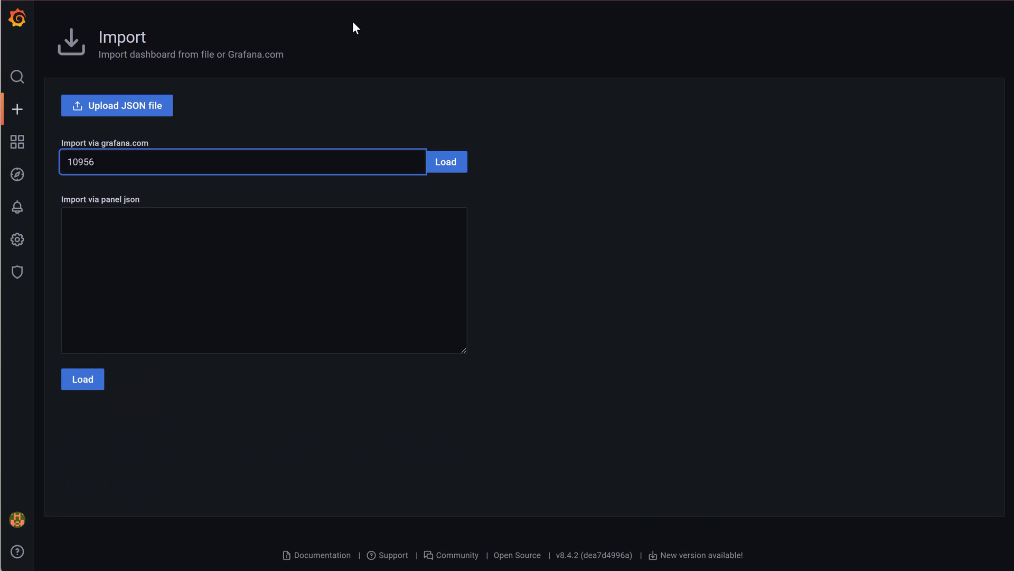
# Step: Load dashboard 10956, select the Azure Monitor data source, and import it
pyautogui.click(460, 166)
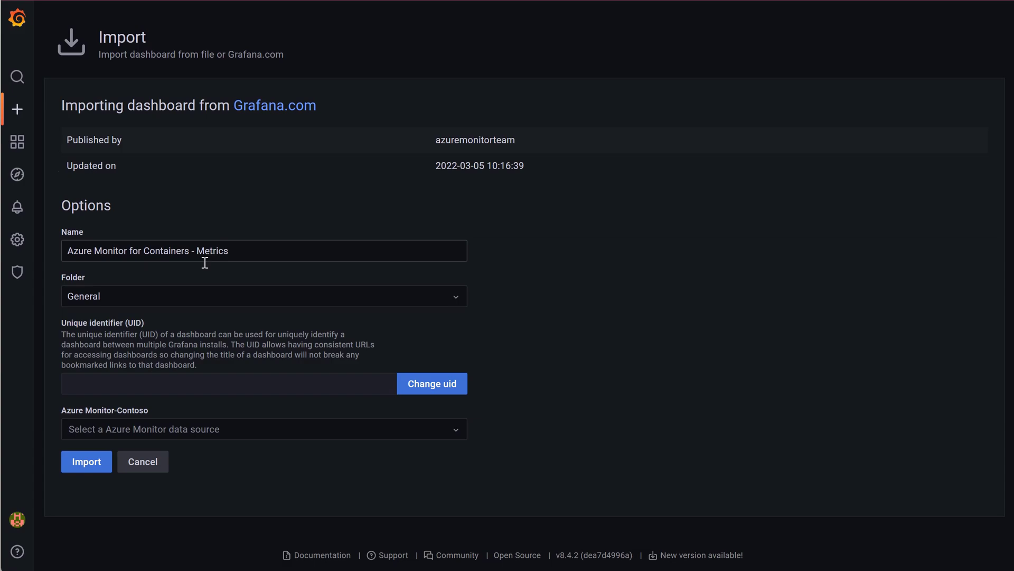
pyautogui.click(216, 432)
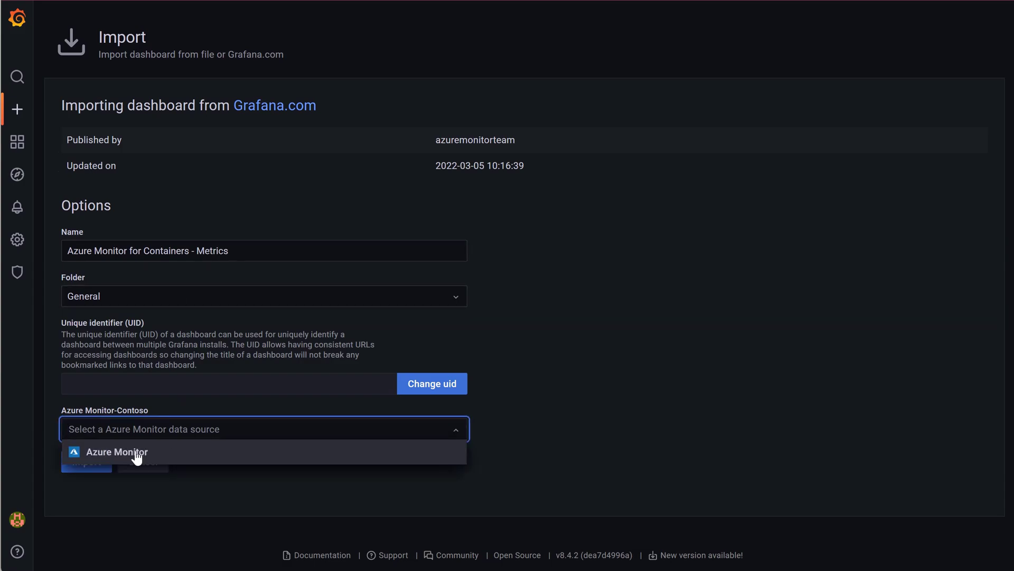
pyautogui.click(135, 452)
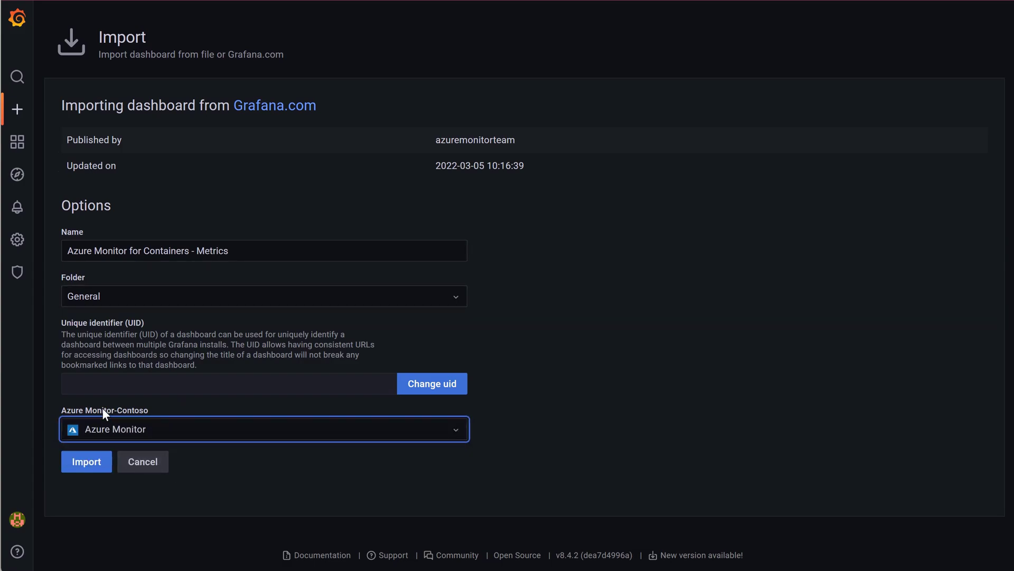
pyautogui.click(74, 463)
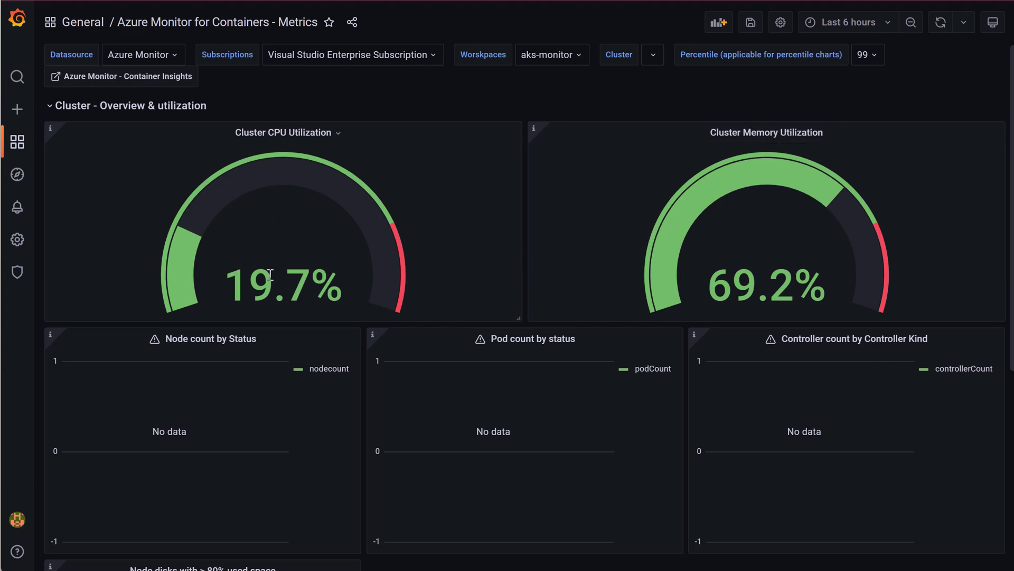
# Step: Expand the collapsed Node - Disk Usage & IO row to reveal its four disk panels
pyautogui.scroll(-1, 410, 263)
pyautogui.scroll(-5, 410, 261)
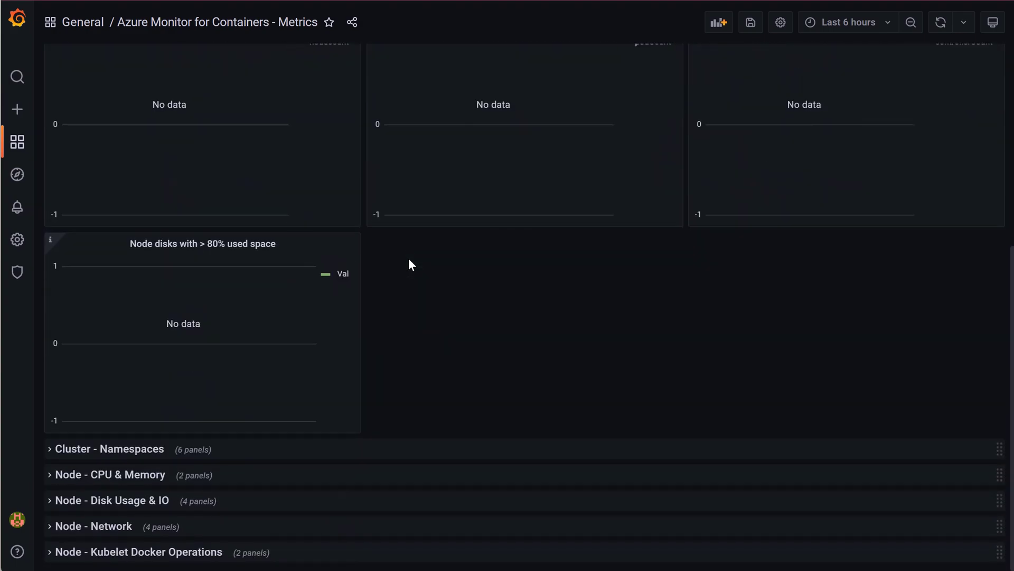
pyautogui.click(141, 502)
pyautogui.scroll(-1, 142, 502)
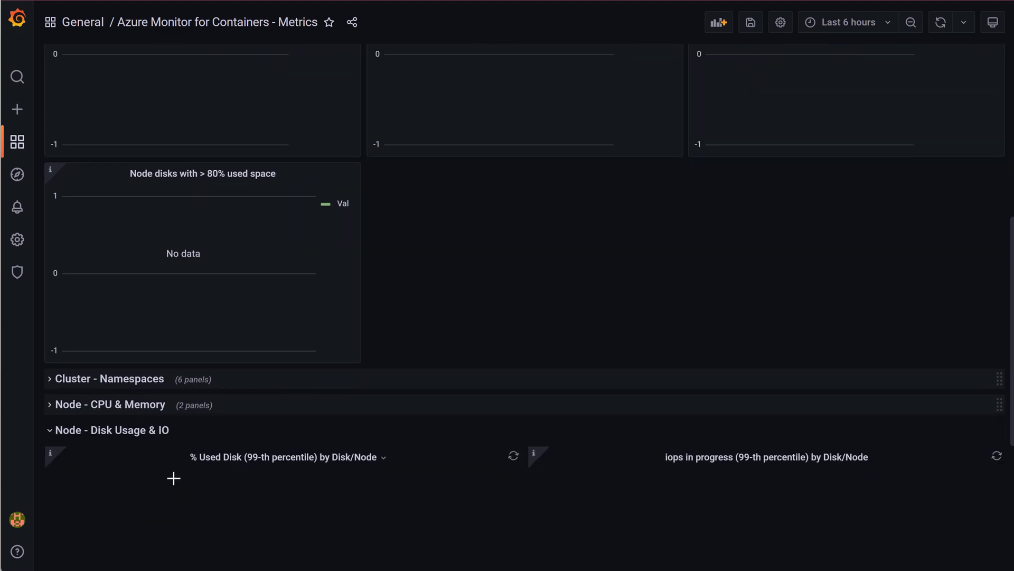
pyautogui.moveTo(200, 466)
pyautogui.scroll(-4, 394, 489)
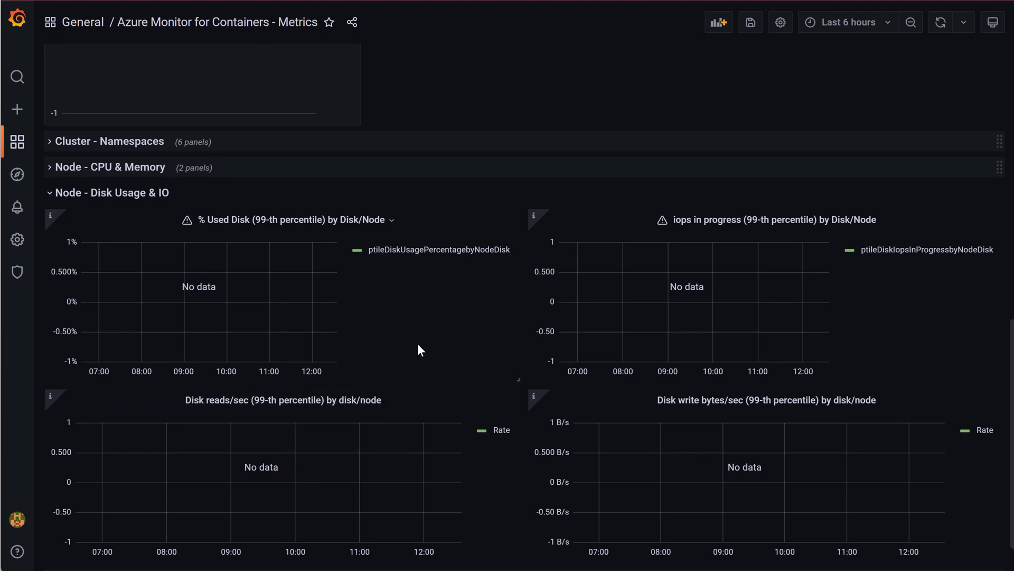
pyautogui.moveTo(21, 151)
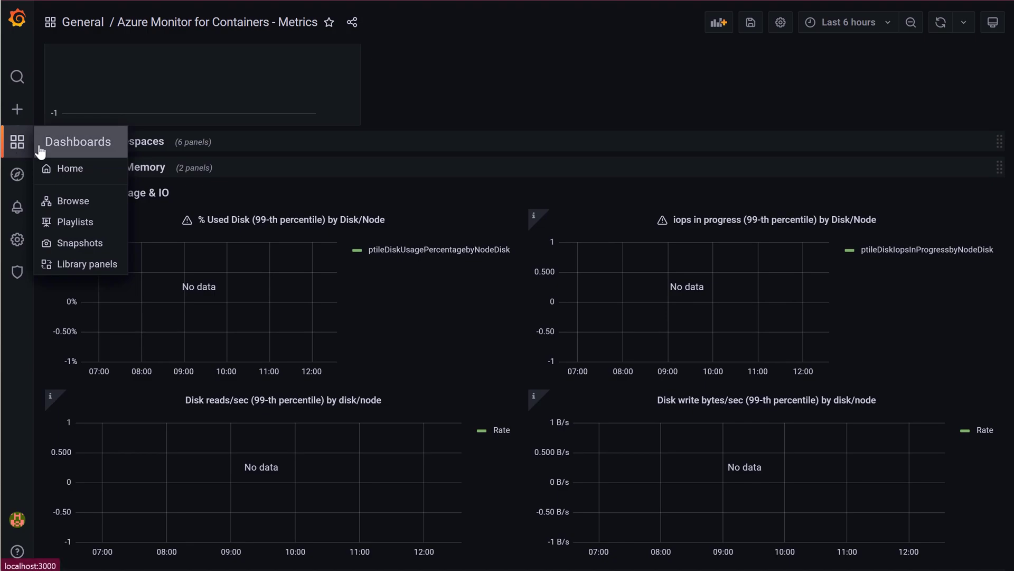
# Step: Discard the dashboard changes and open Kubernetes / Compute Resources / Cluster from the dashboard list
pyautogui.click(73, 201)
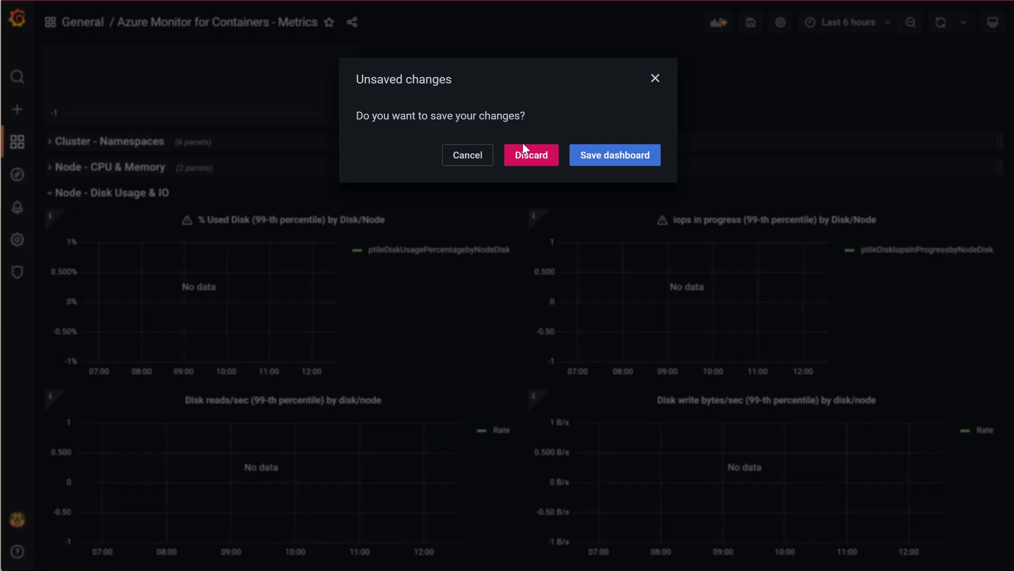
pyautogui.click(534, 157)
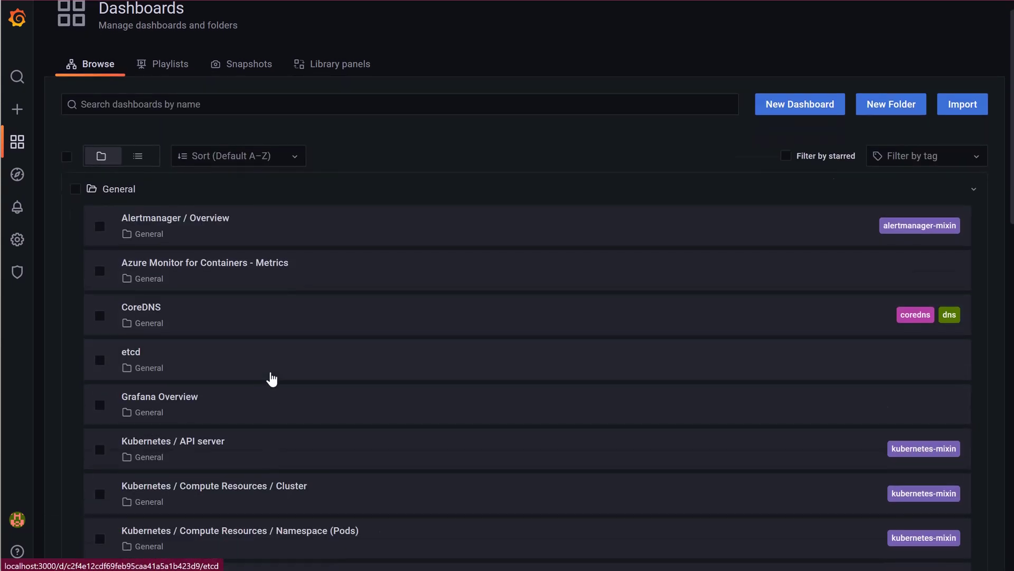
pyautogui.scroll(-3, 272, 378)
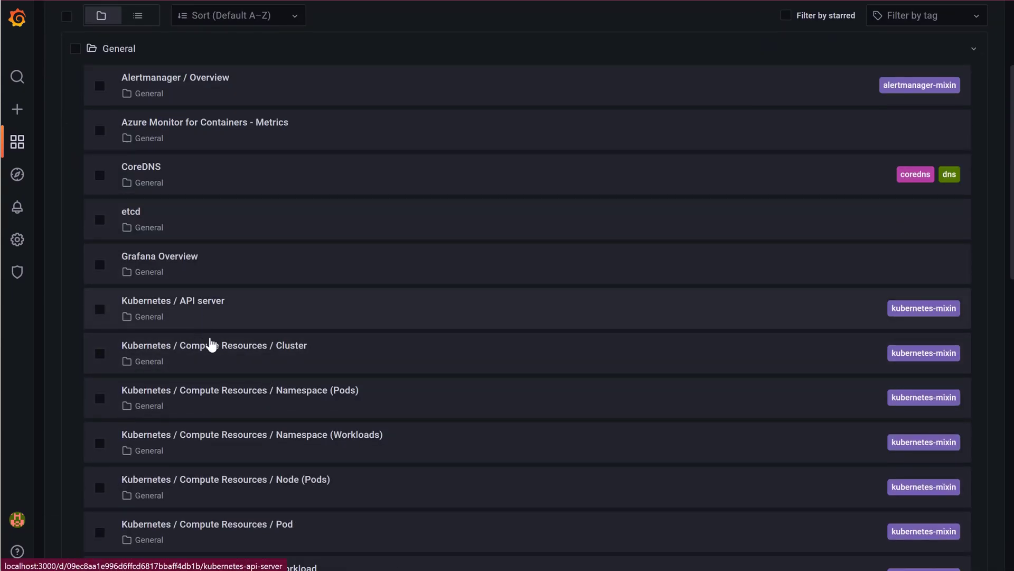
pyautogui.click(220, 351)
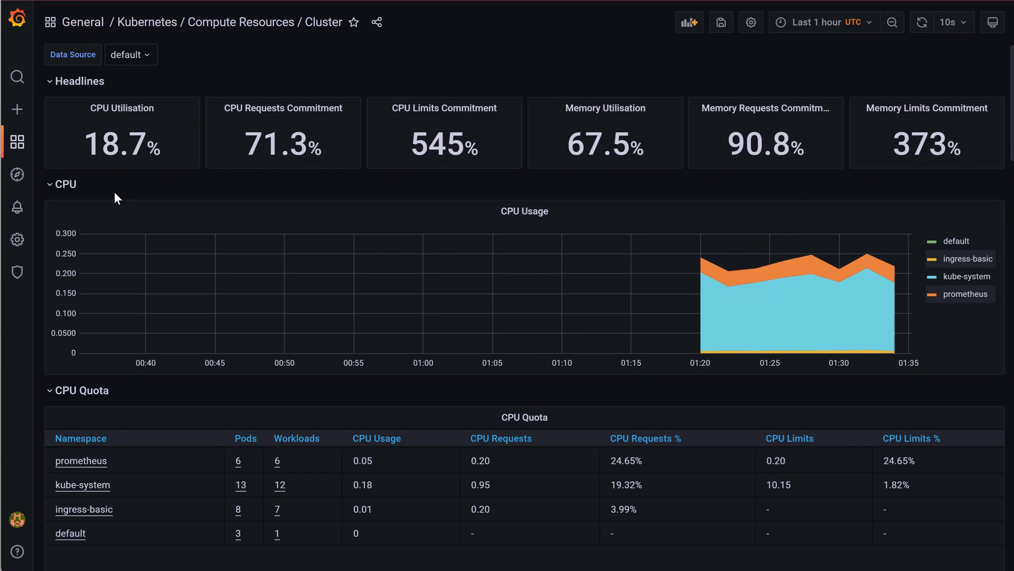
# Step: Return home and open the Kubernetes / API server dashboard from the dashboard list
pyautogui.click(18, 142)
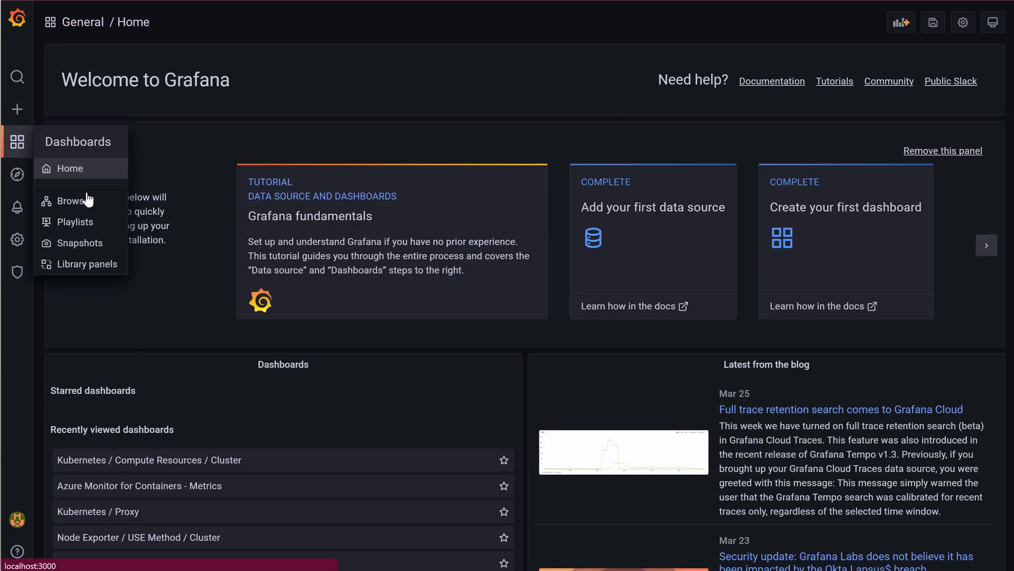
pyautogui.click(82, 200)
pyautogui.scroll(-3, 264, 317)
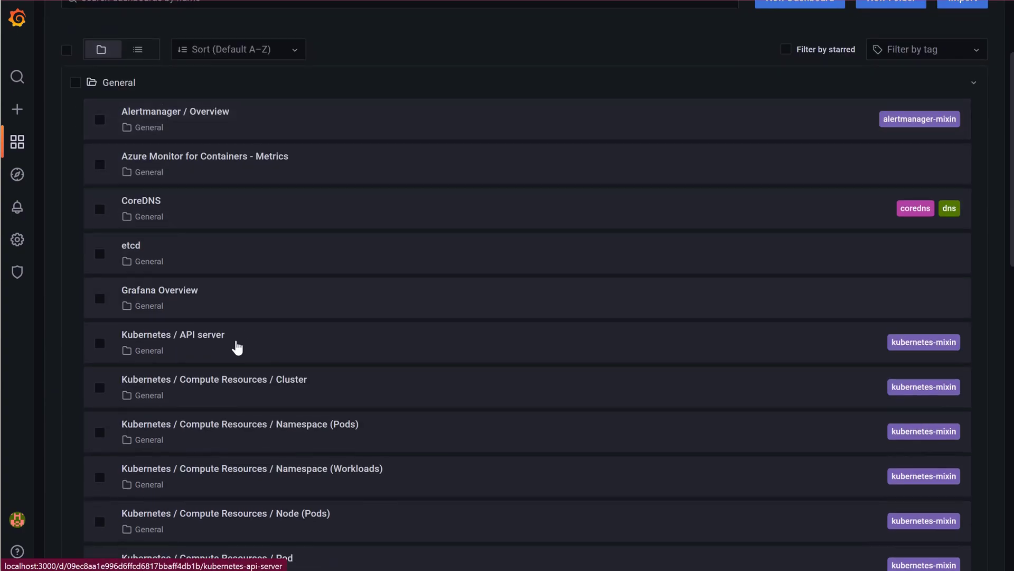
pyautogui.click(207, 342)
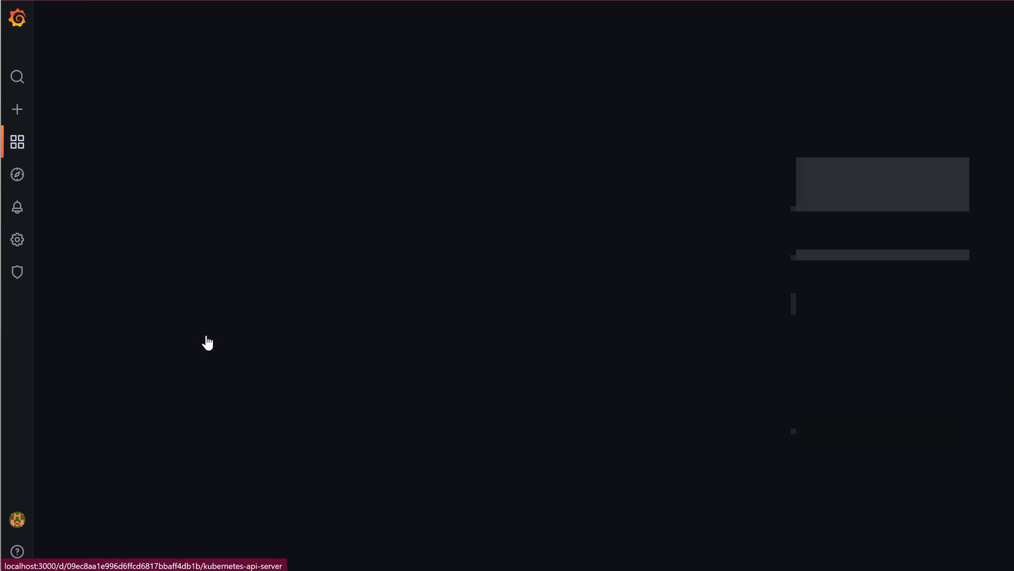